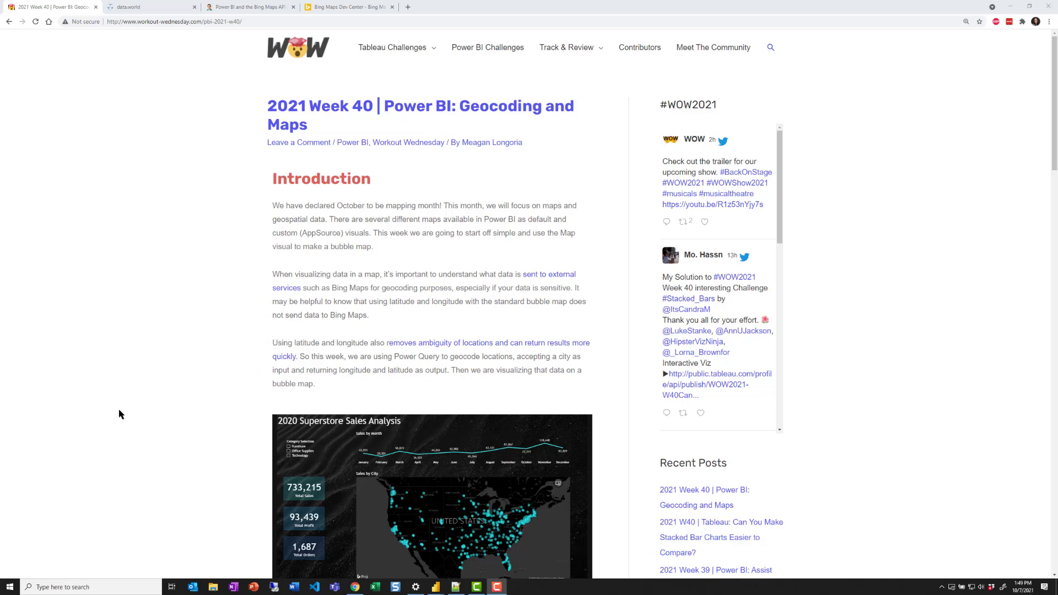
Step: Examine the sample Superstore sales report in full-screen view and read the challenge requirements
{"action": "scroll", "coordinate": [120, 414], "scroll_direction": "down", "scroll_amount": 6}
{"action": "scroll", "coordinate": [120, 414], "scroll_direction": "up", "scroll_amount": 3}
{"action": "left_click", "coordinate": [581, 448]}
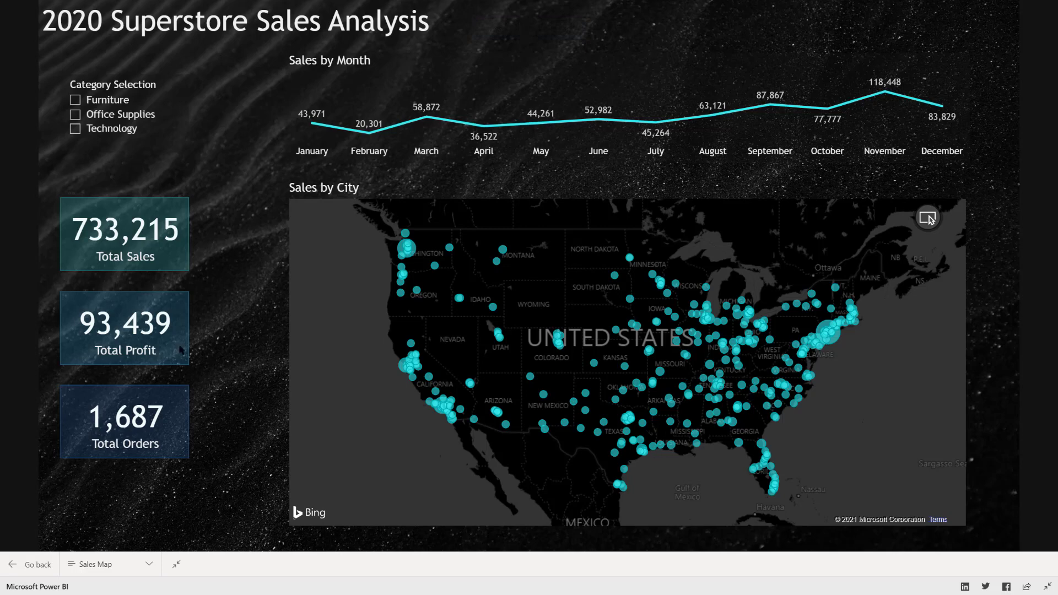
{"action": "mouse_move", "coordinate": [931, 220]}
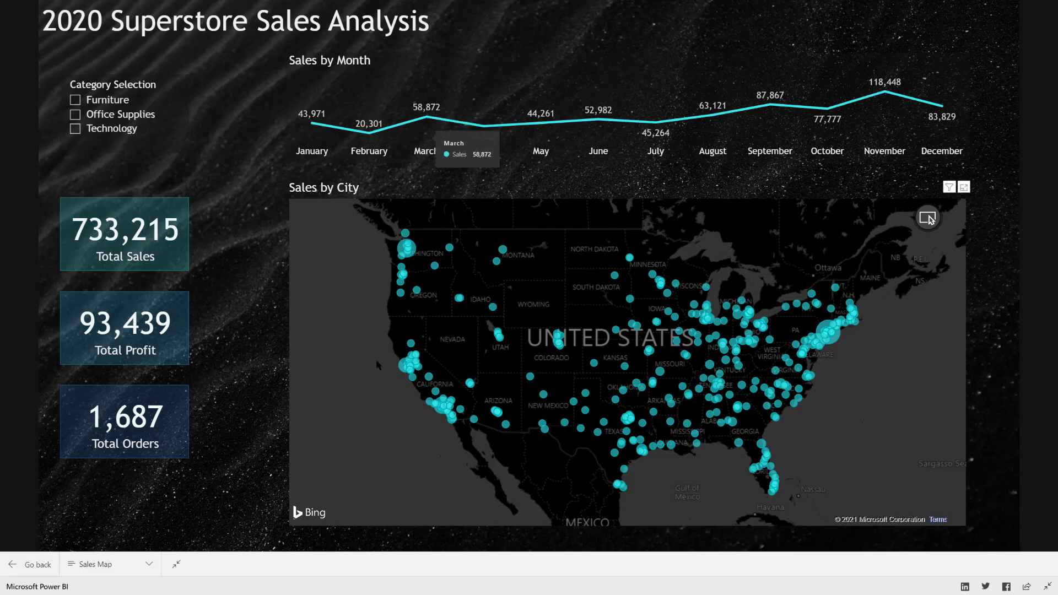
{"action": "mouse_move", "coordinate": [411, 252]}
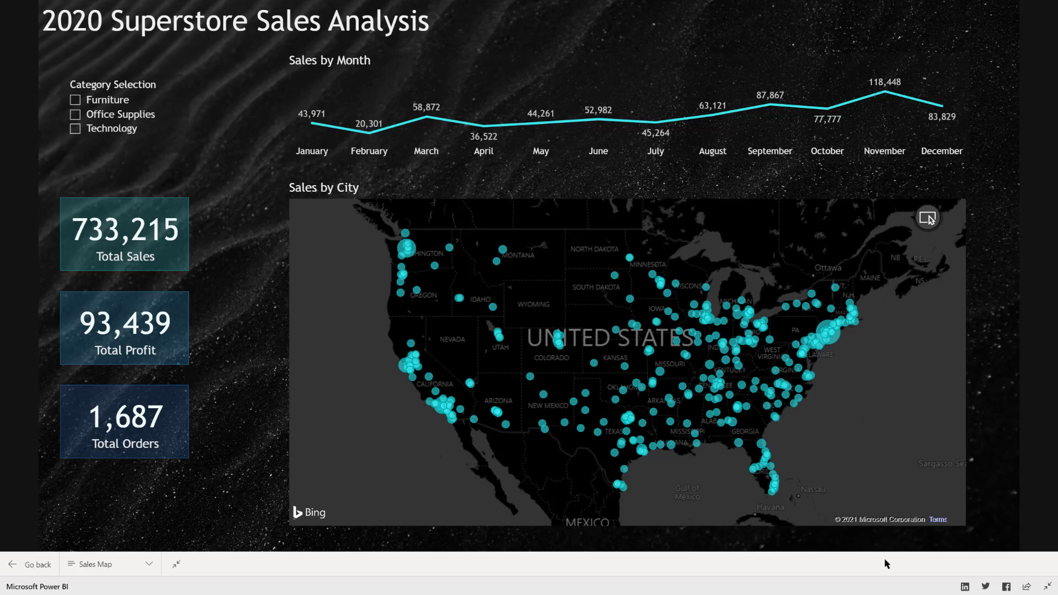
{"action": "left_click", "coordinate": [1047, 586]}
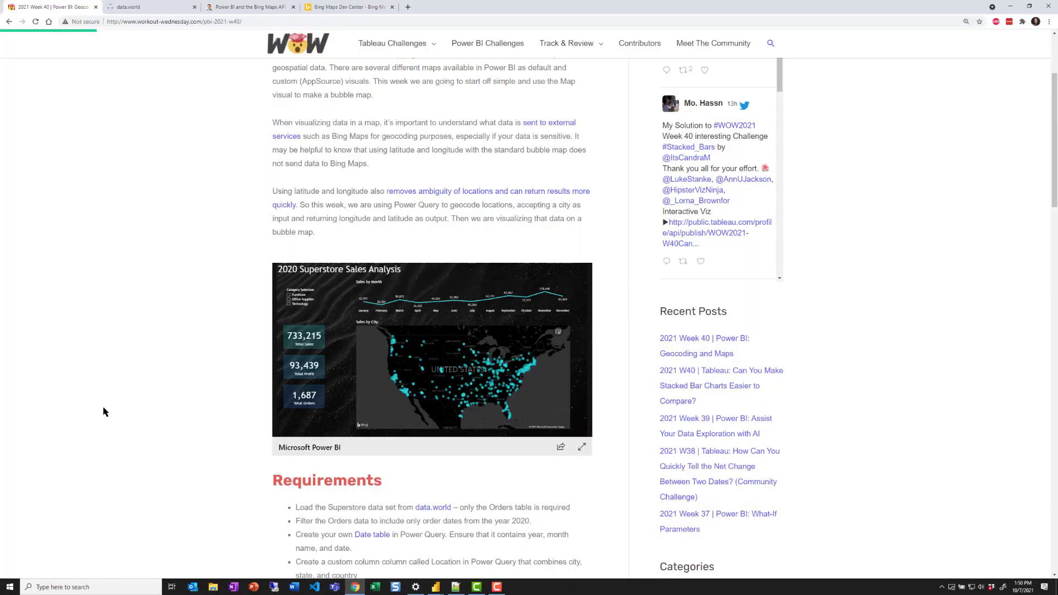
{"action": "scroll", "coordinate": [105, 411], "scroll_direction": "down", "scroll_amount": 5}
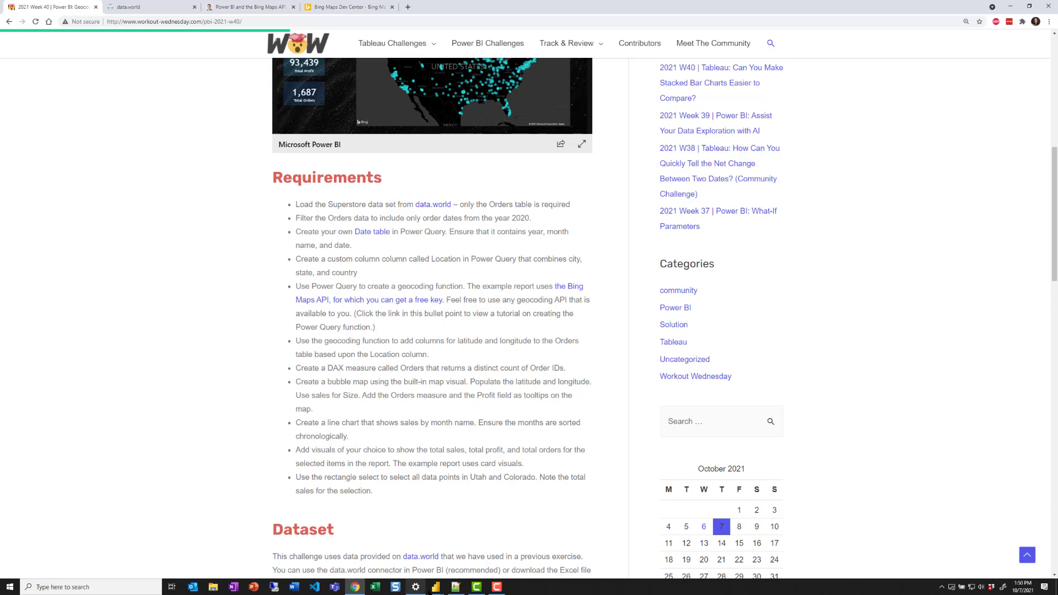
Step: Switch to Power BI Desktop and start a connection with the Data.World - Get Dataset (Beta) connector
{"action": "mouse_move", "coordinate": [436, 588]}
{"action": "left_click", "coordinate": [436, 546]}
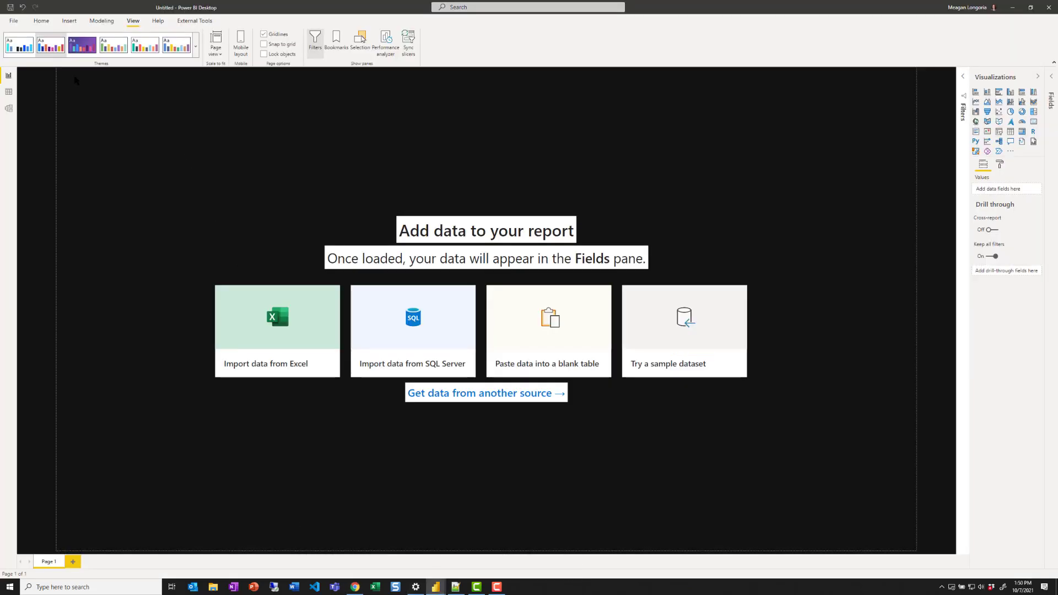
{"action": "left_click", "coordinate": [477, 393]}
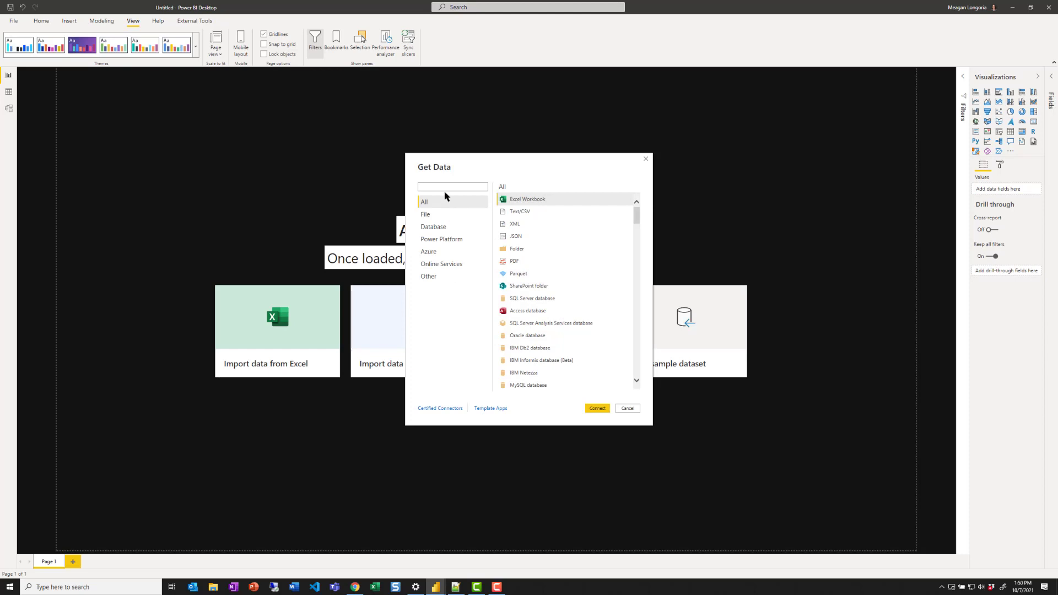
{"action": "type", "text": "data.world"}
{"action": "left_click", "coordinate": [575, 201]}
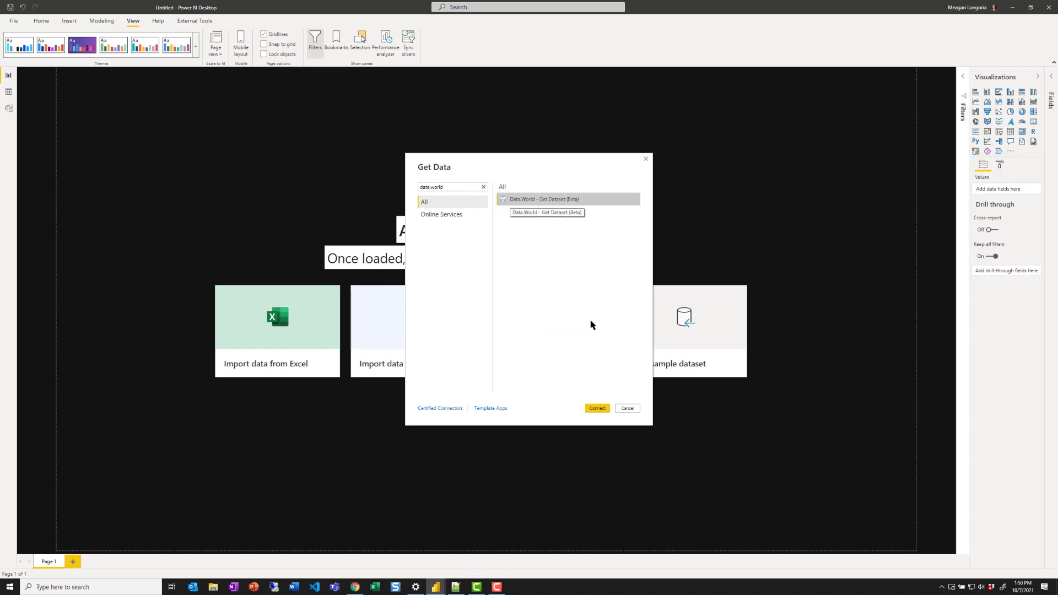
{"action": "left_click", "coordinate": [602, 410]}
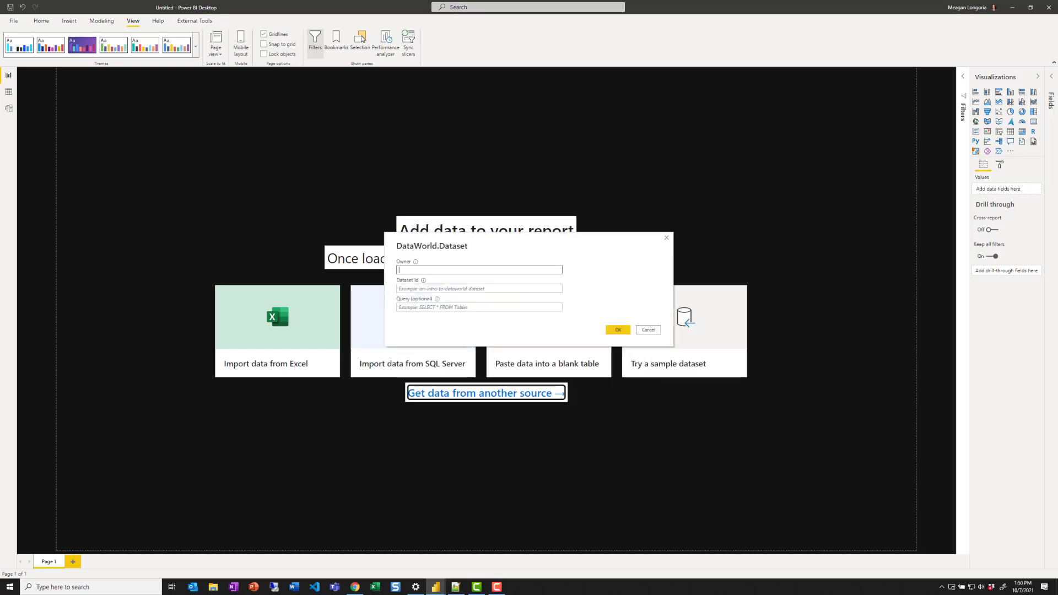
Step: Enter the dataset owner's account name and the dataset id 2021-w16-power-bi-wow-charticulator
{"action": "key", "text": "alt+Tab"}
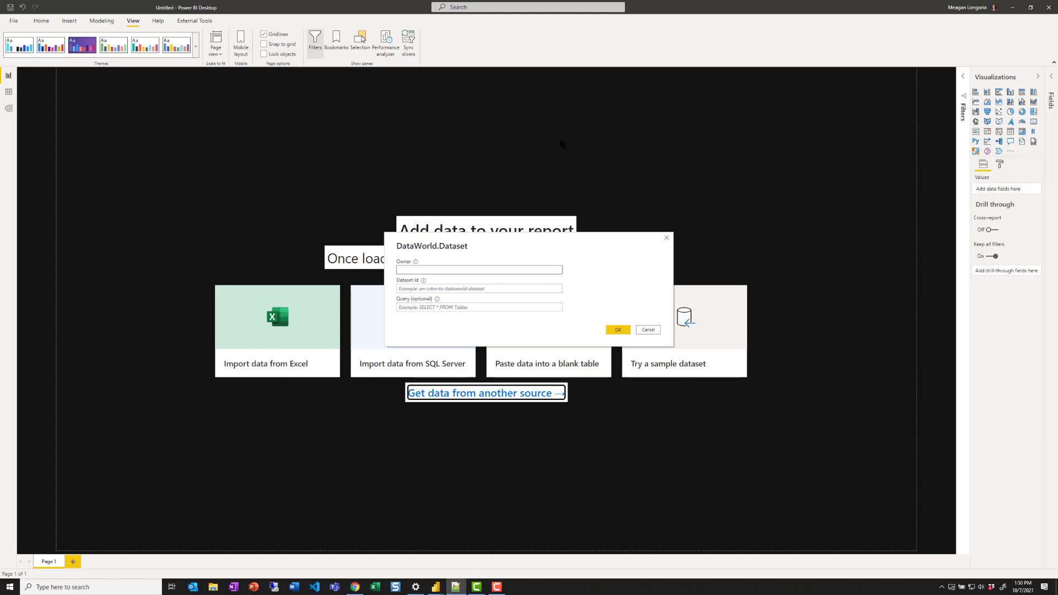
{"action": "left_click", "coordinate": [479, 269]}
{"action": "type", "text": "jbaucke"}
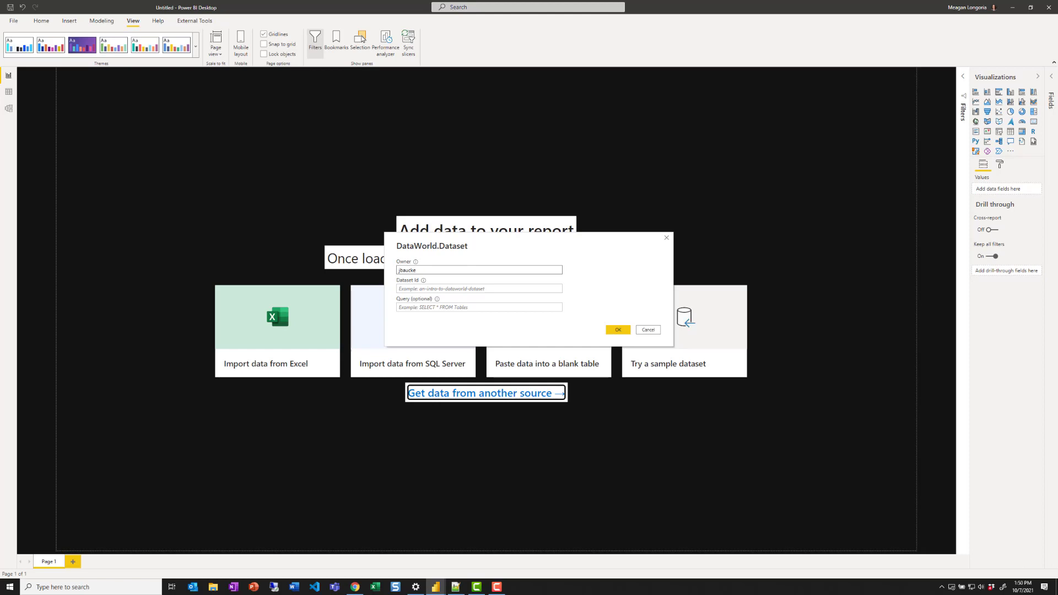
{"action": "key", "text": "alt+Tab"}
{"action": "left_click", "coordinate": [503, 288]}
{"action": "type", "text": "2021-w16-power-bi-wow-charticulator"}
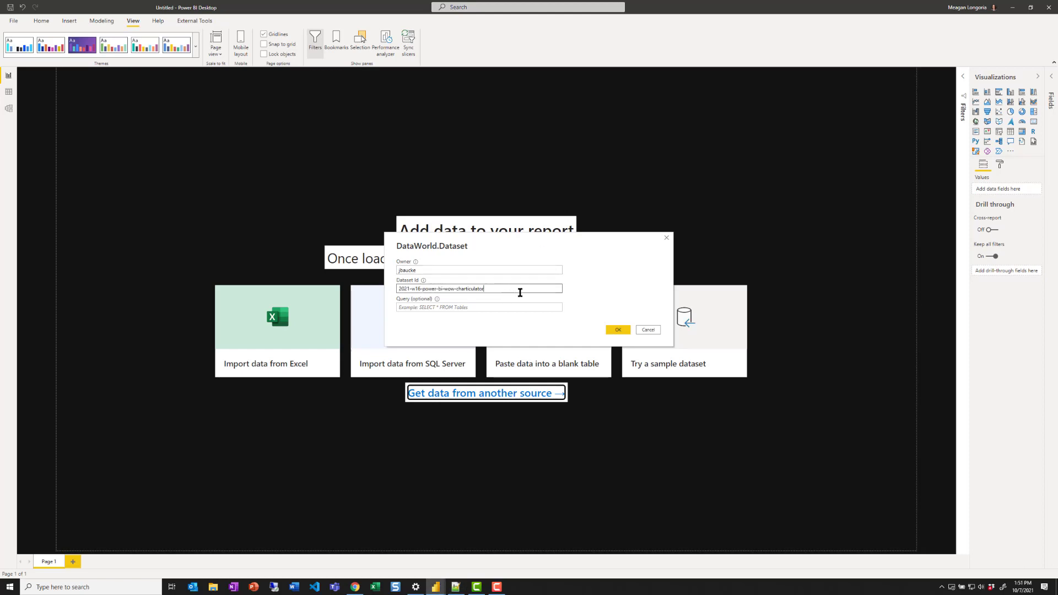
Step: Connect to the dataset and open only its orders table for transformation in Power Query
{"action": "left_click", "coordinate": [617, 331]}
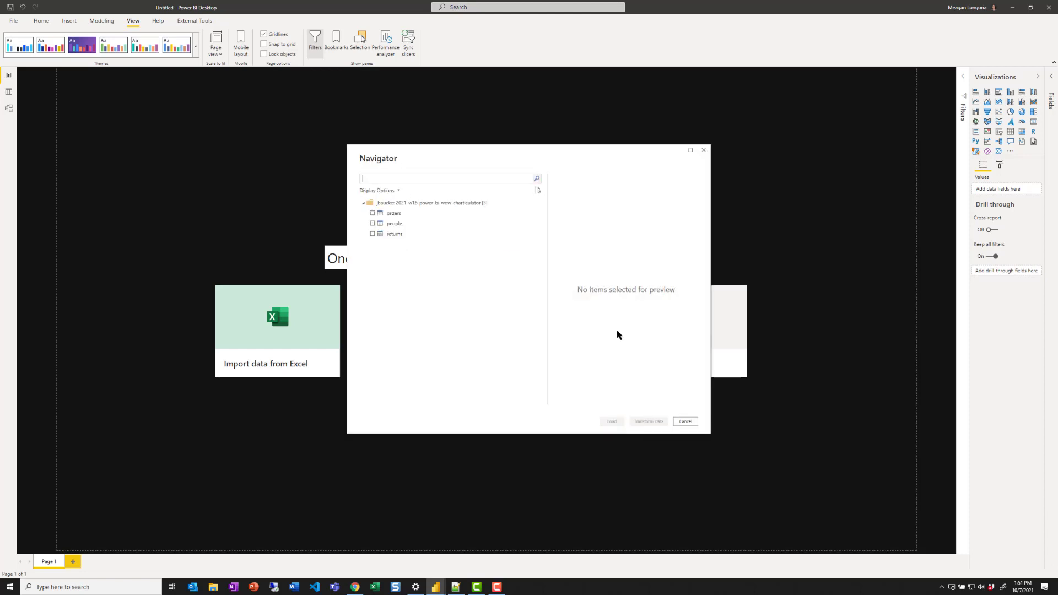
{"action": "left_click", "coordinate": [372, 213]}
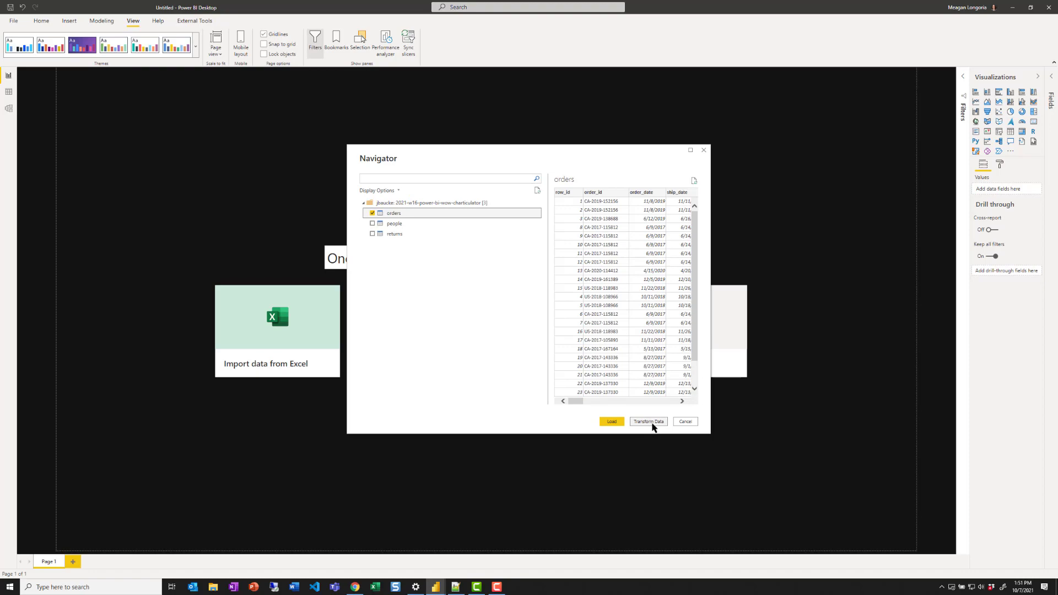
{"action": "left_click", "coordinate": [650, 422]}
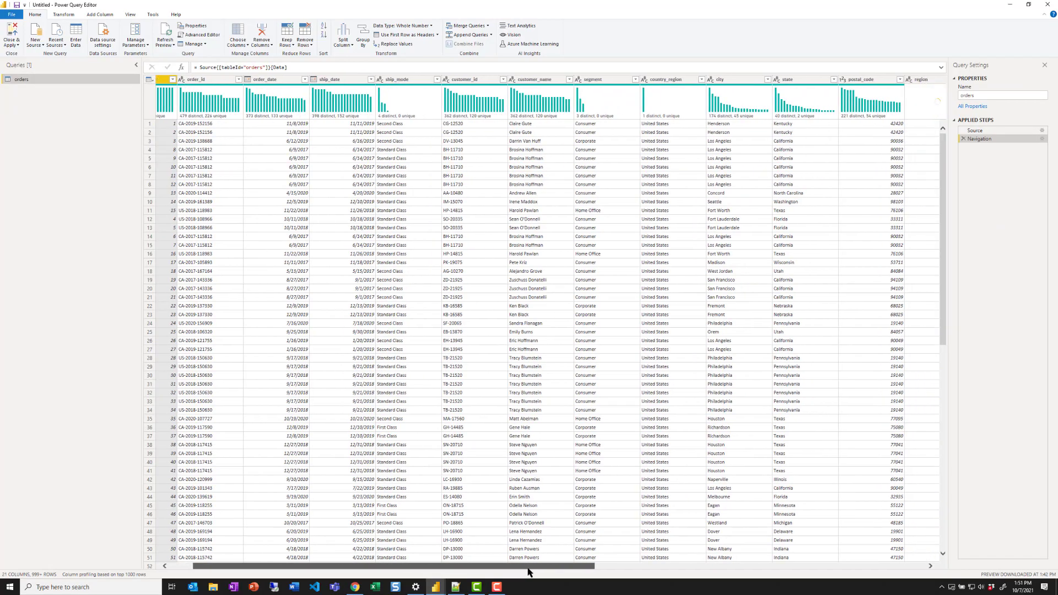
Step: Review the contents and naming of the orders columns, from city, state and region through sales and profit
{"action": "left_click_drag", "start_coordinate": [532, 568], "coordinate": [732, 588]}
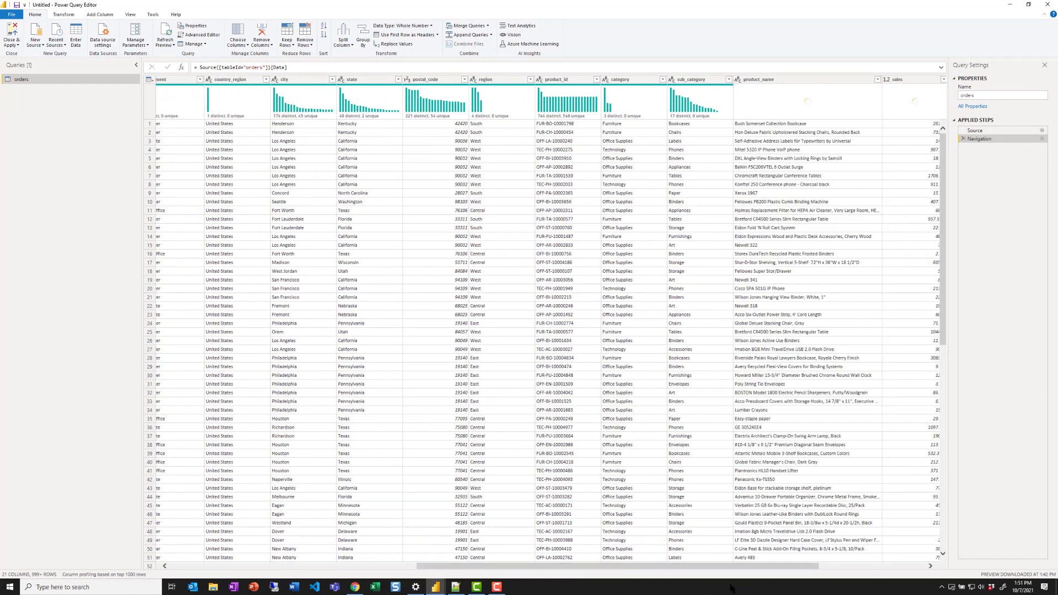
{"action": "left_click", "coordinate": [311, 158]}
{"action": "left_click", "coordinate": [375, 141]}
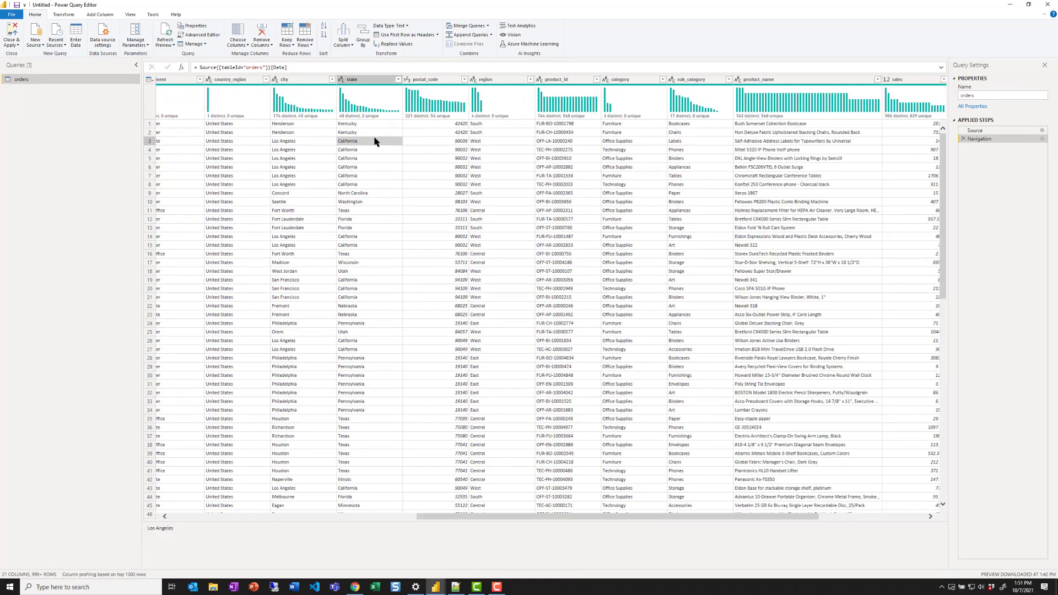
{"action": "left_click", "coordinate": [447, 166]}
{"action": "left_click", "coordinate": [502, 159]}
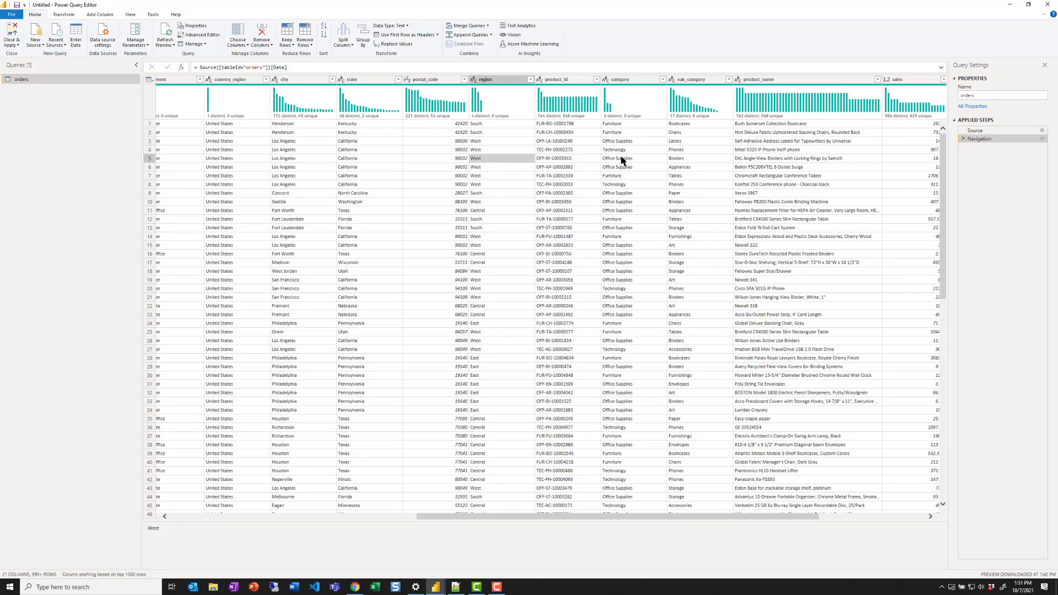
{"action": "left_click_drag", "start_coordinate": [753, 518], "coordinate": [908, 519]}
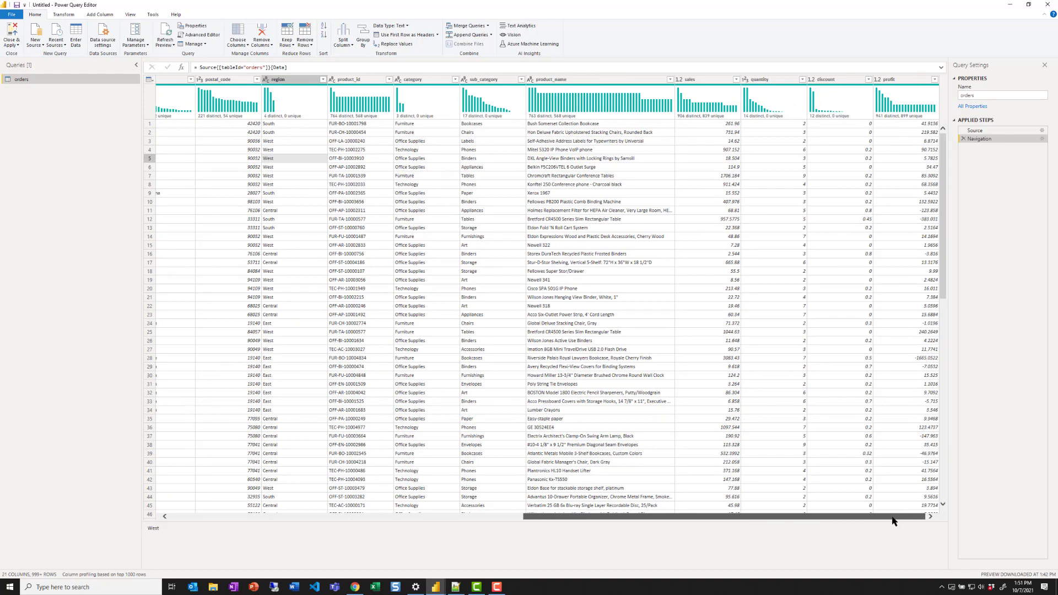
{"action": "left_click", "coordinate": [688, 80]}
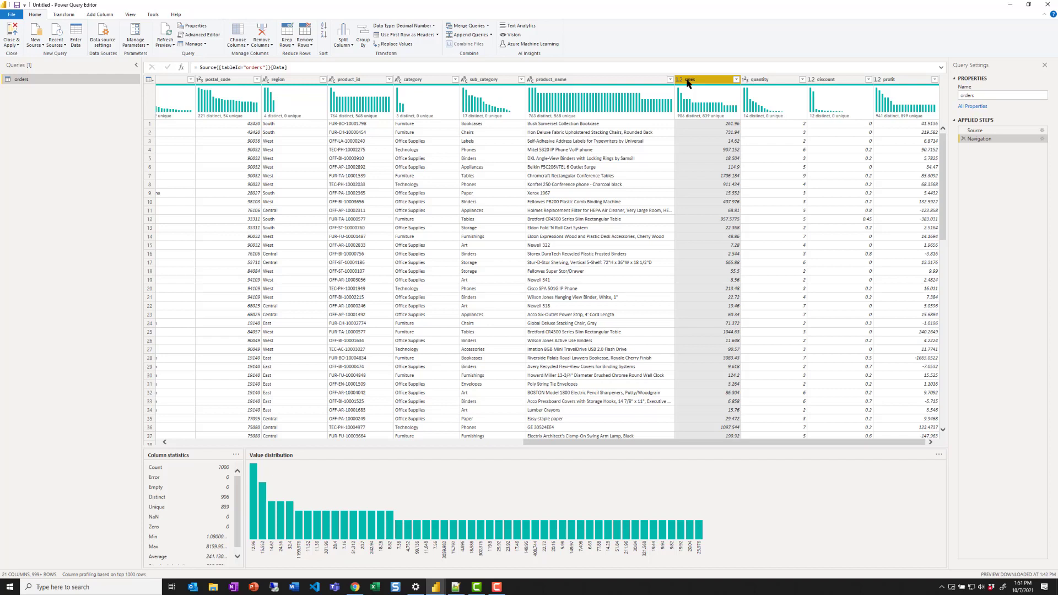
{"action": "double_click", "coordinate": [688, 81]}
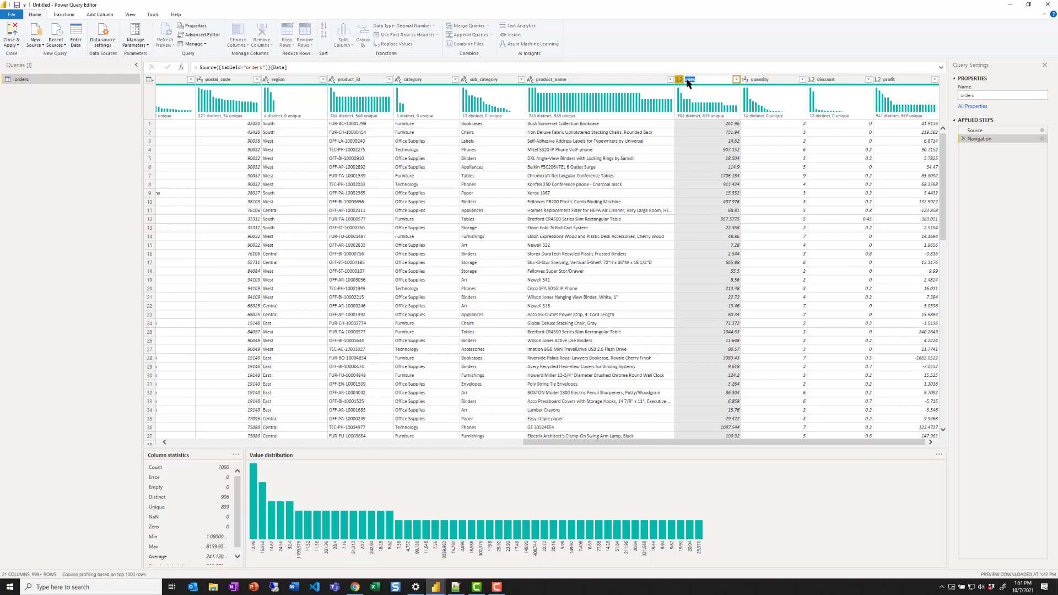
{"action": "left_click", "coordinate": [732, 179]}
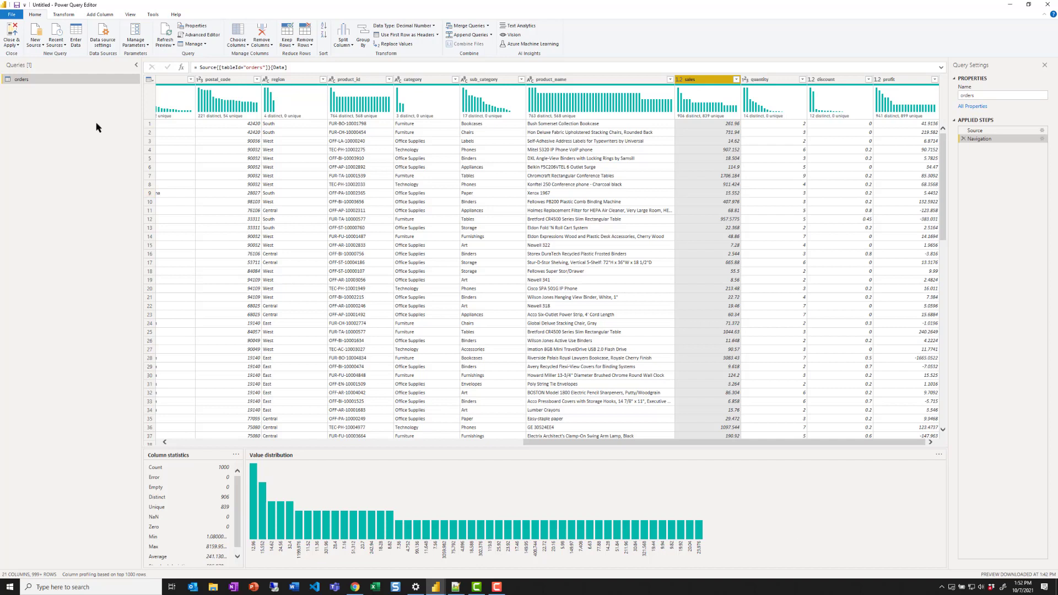
Step: Rename the orders query as Orders, with a capital O
{"action": "left_click", "coordinate": [962, 97]}
{"action": "key", "text": "BackSpace"}
{"action": "type", "text": "O"}
{"action": "left_click", "coordinate": [769, 157]}
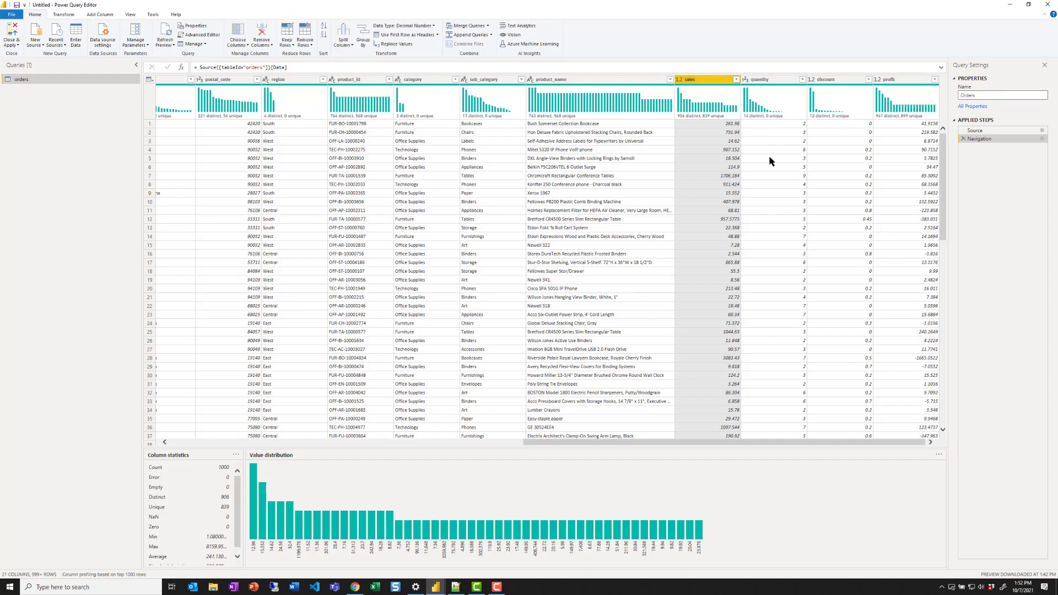
Step: Check the data types of the numeric columns and change the postal_code column to Text
{"action": "left_click", "coordinate": [898, 80]}
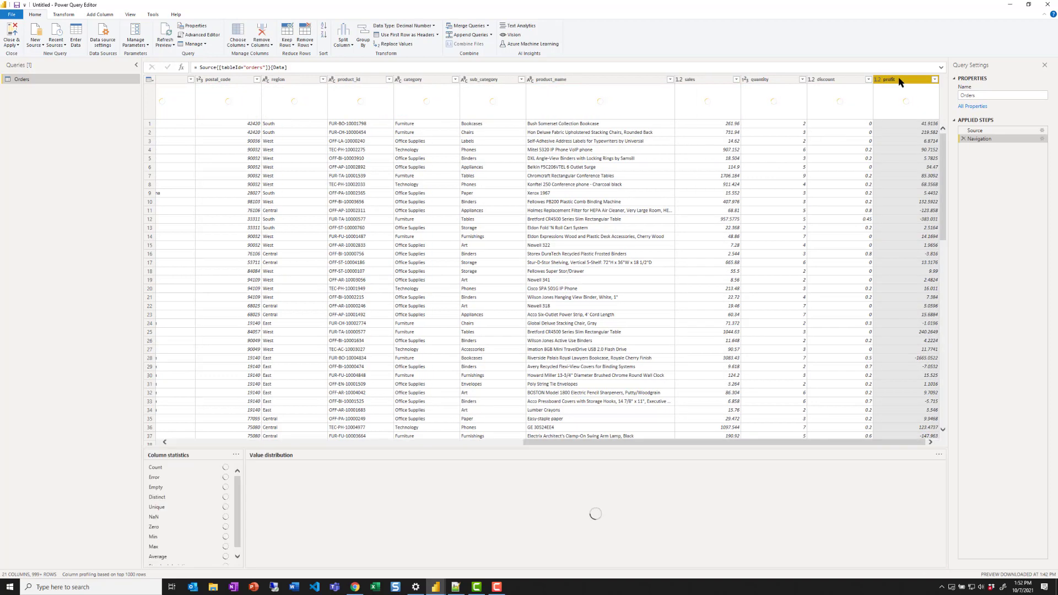
{"action": "left_click", "coordinate": [63, 14]}
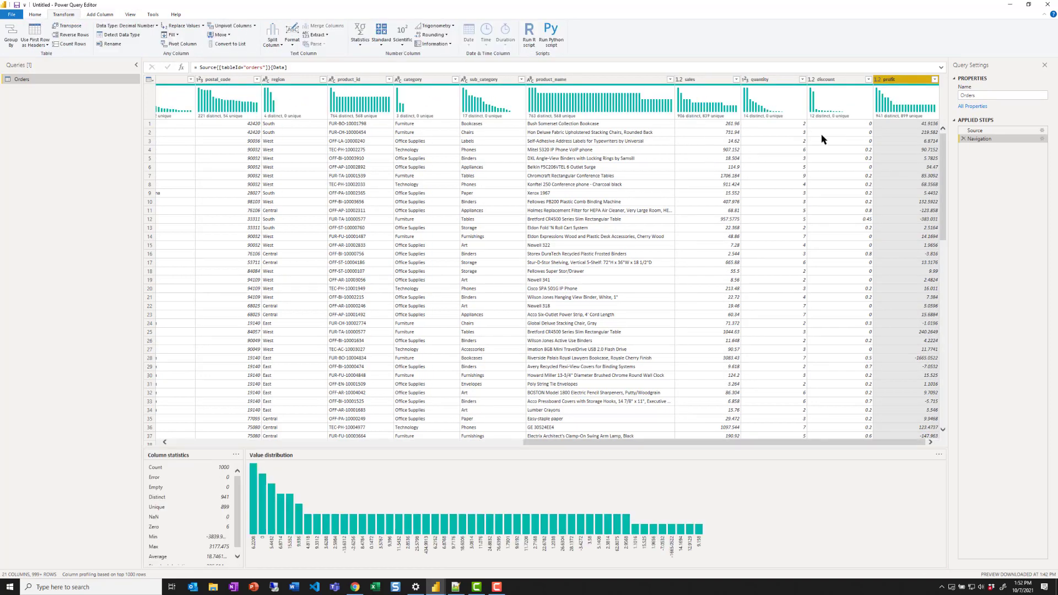
{"action": "left_click", "coordinate": [829, 80]}
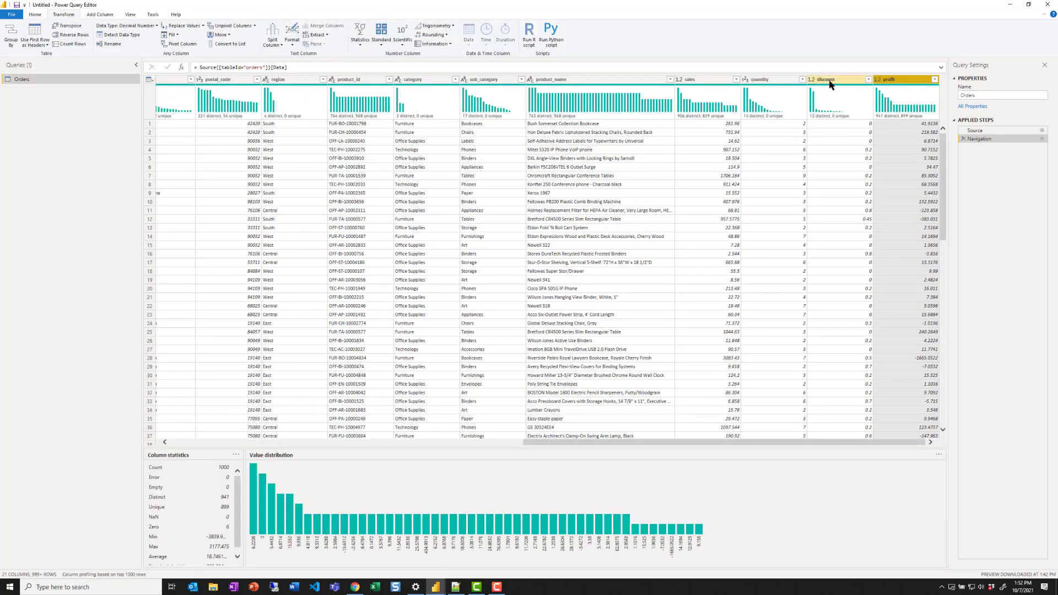
{"action": "left_click", "coordinate": [770, 81]}
{"action": "left_click", "coordinate": [705, 82]}
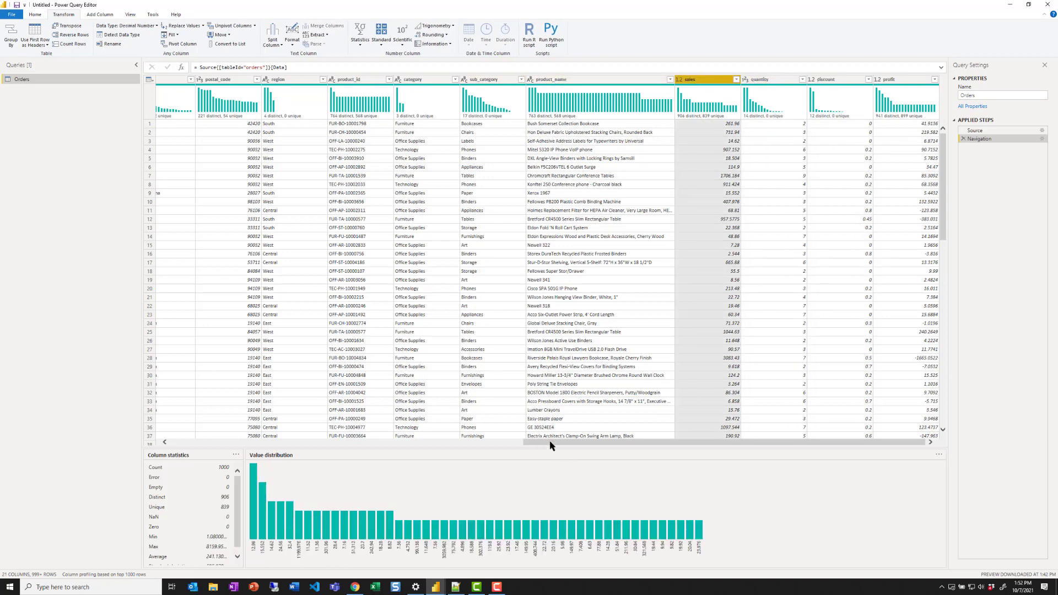
{"action": "left_click_drag", "start_coordinate": [551, 442], "coordinate": [266, 441]}
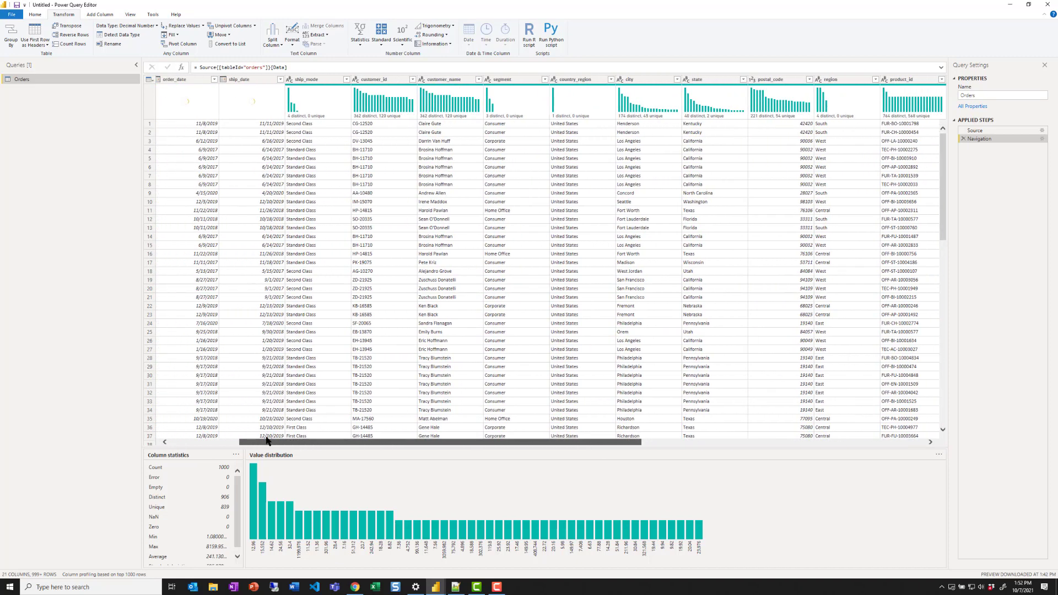
{"action": "left_click", "coordinate": [753, 79]}
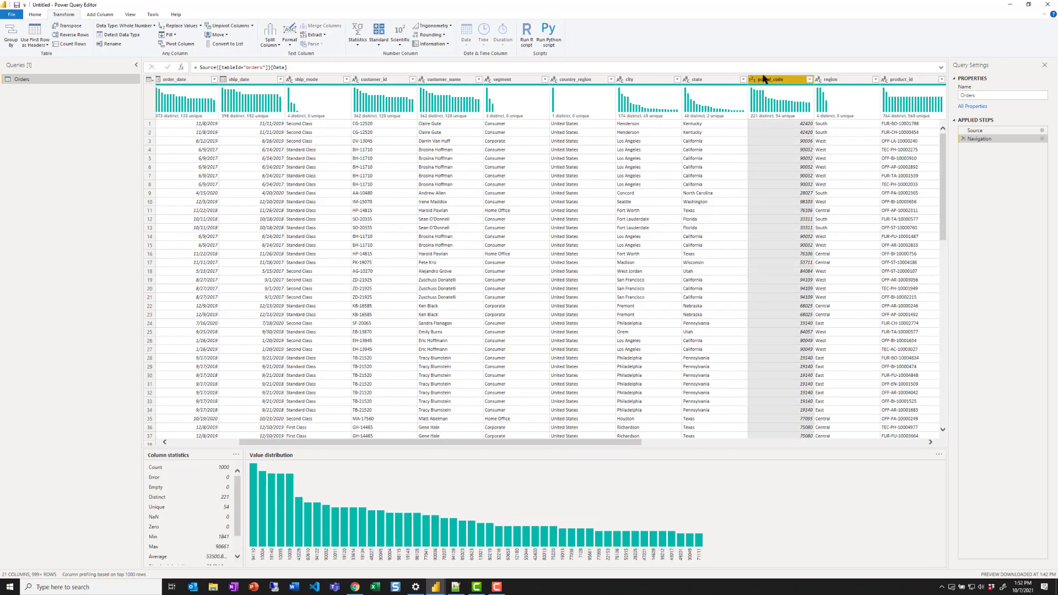
{"action": "left_click", "coordinate": [115, 27]}
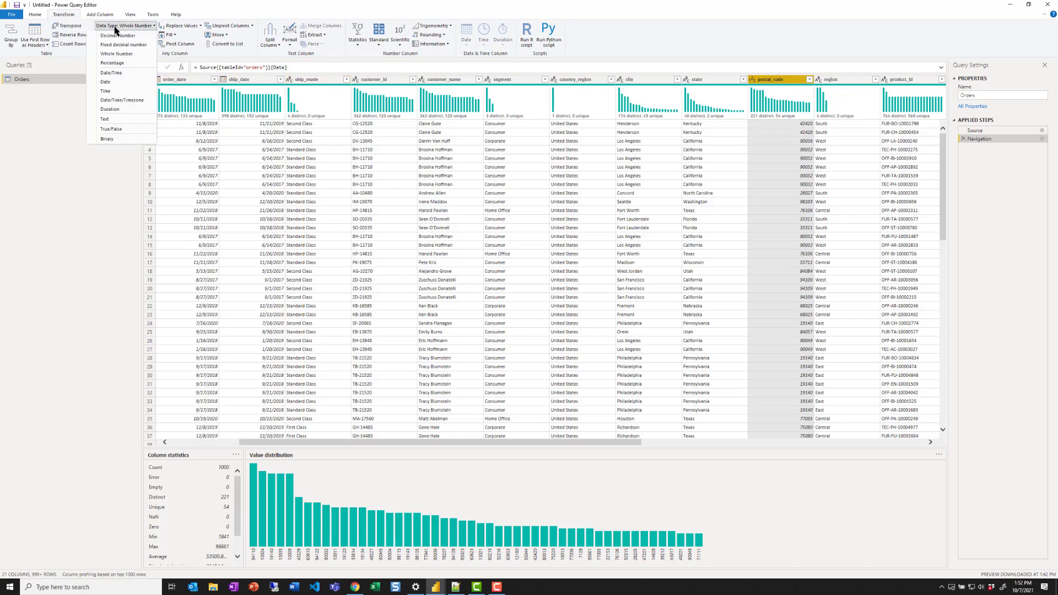
{"action": "left_click", "coordinate": [108, 119]}
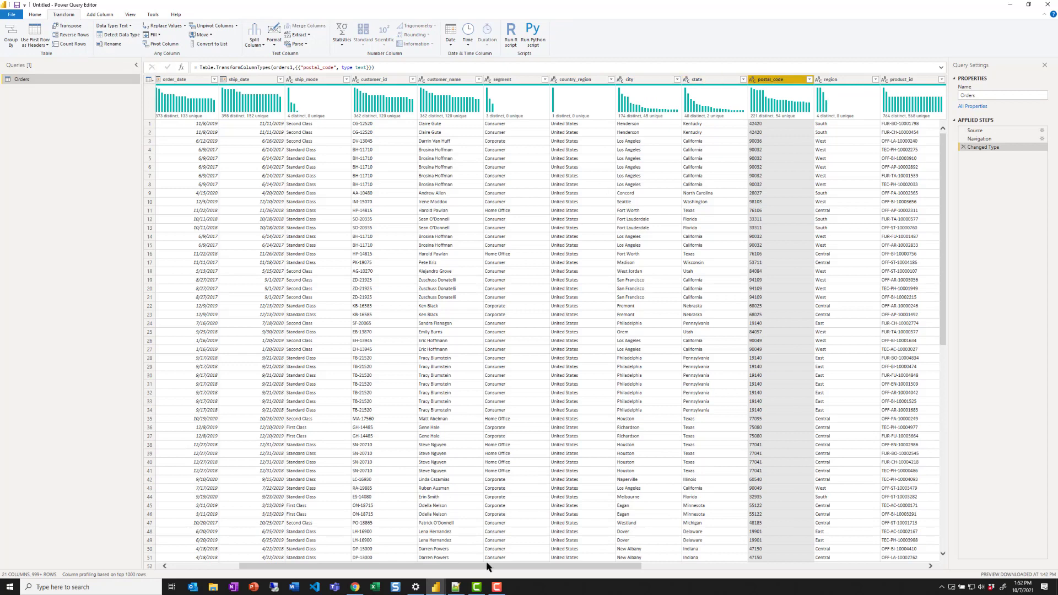
Step: Check the data types of the ship_date, order_date, order_id and row_id columns in the Orders query
{"action": "scroll", "coordinate": [413, 567], "scroll_direction": "left", "scroll_amount": 3}
{"action": "left_click", "coordinate": [394, 80]}
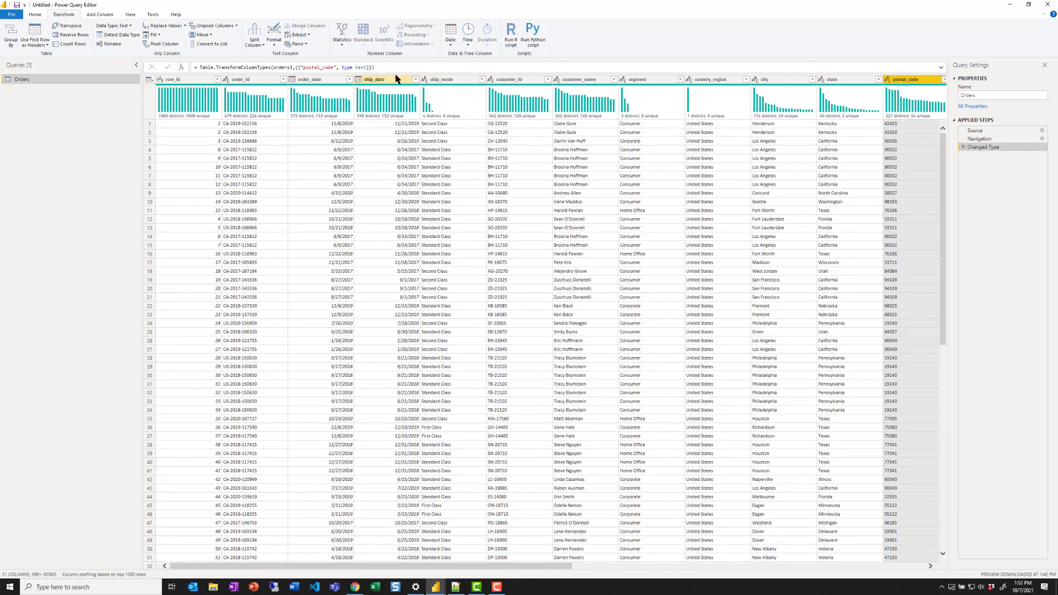
{"action": "left_click", "coordinate": [306, 80]}
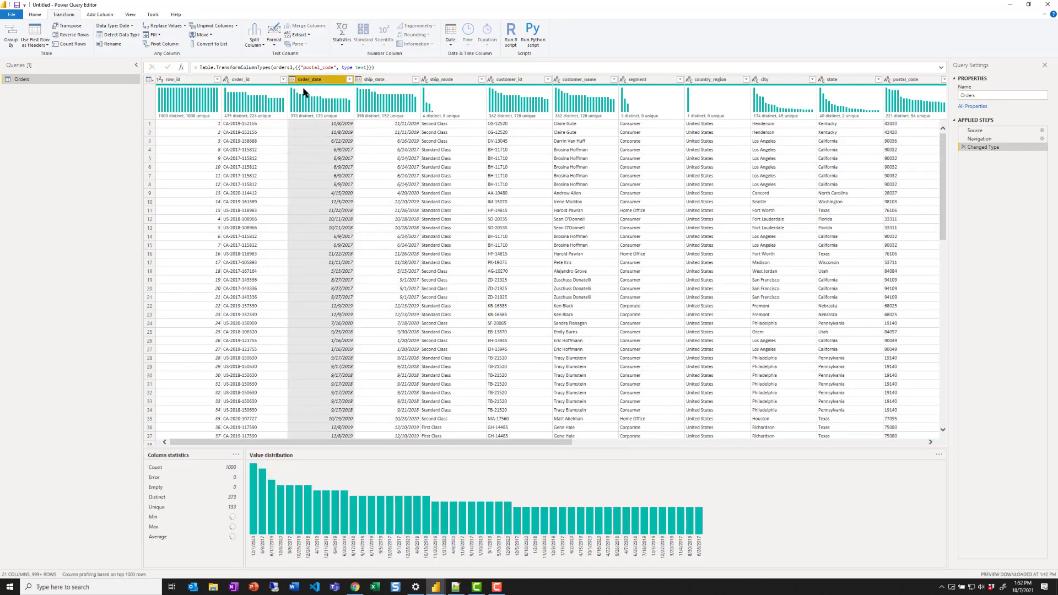
{"action": "left_click", "coordinate": [247, 81]}
{"action": "left_click", "coordinate": [198, 83]}
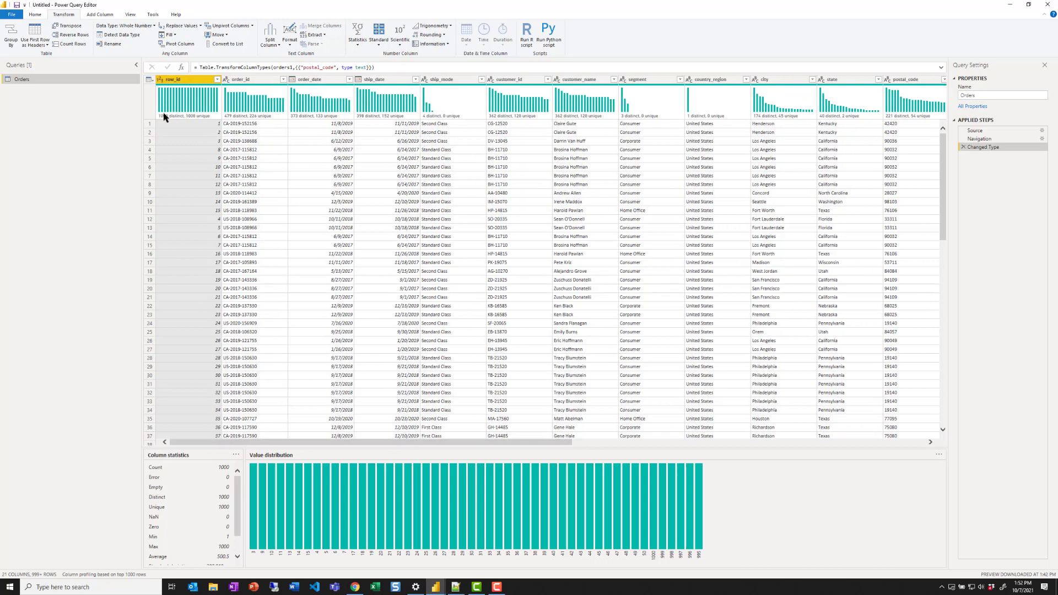
Step: Add a new blank query alongside the Orders query
{"action": "left_click", "coordinate": [38, 16]}
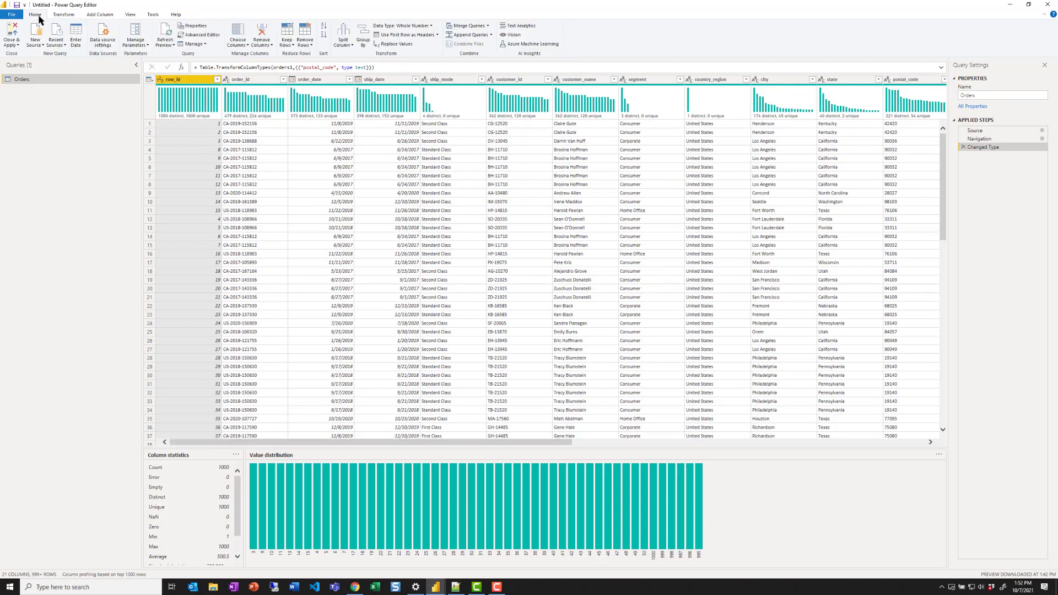
{"action": "left_click", "coordinate": [34, 45]}
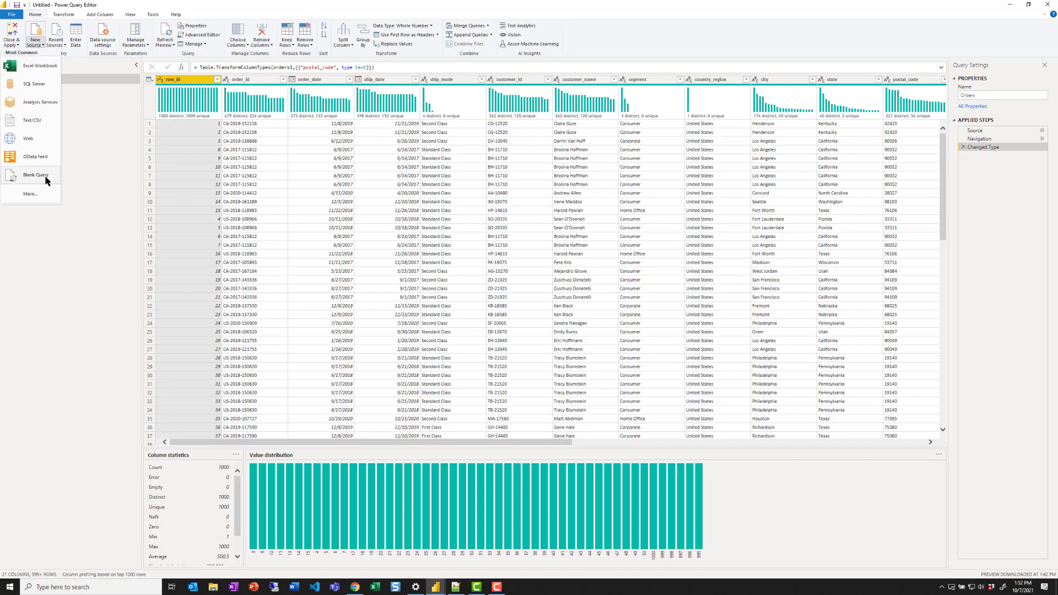
{"action": "left_click", "coordinate": [46, 179]}
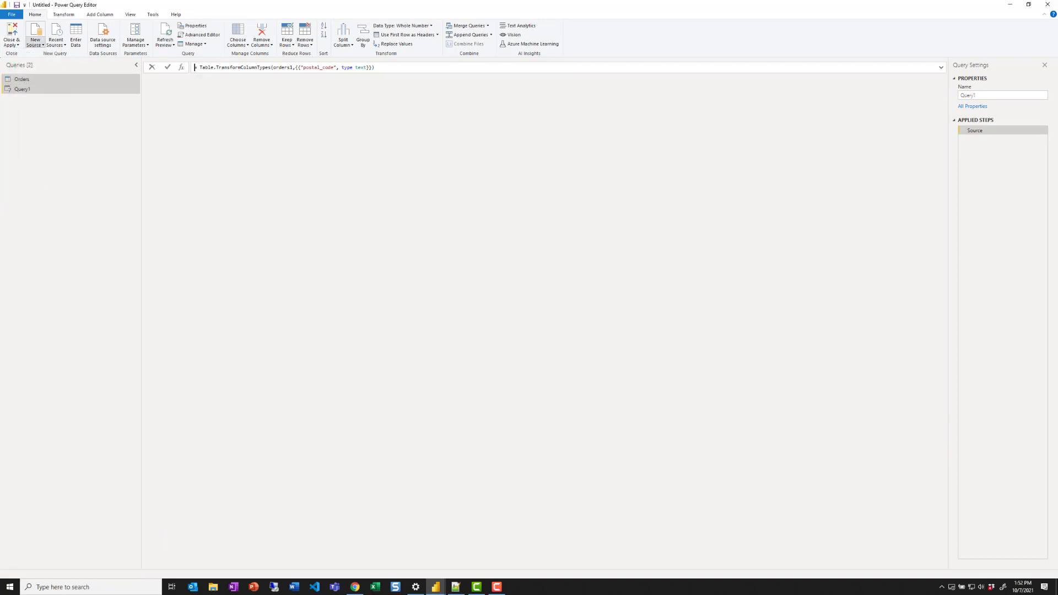
Step: Replace the blank query's entire M code with the date table script from Notepad++, covering January 1 to December 31, 2020
{"action": "key", "text": "alt+Tab"}
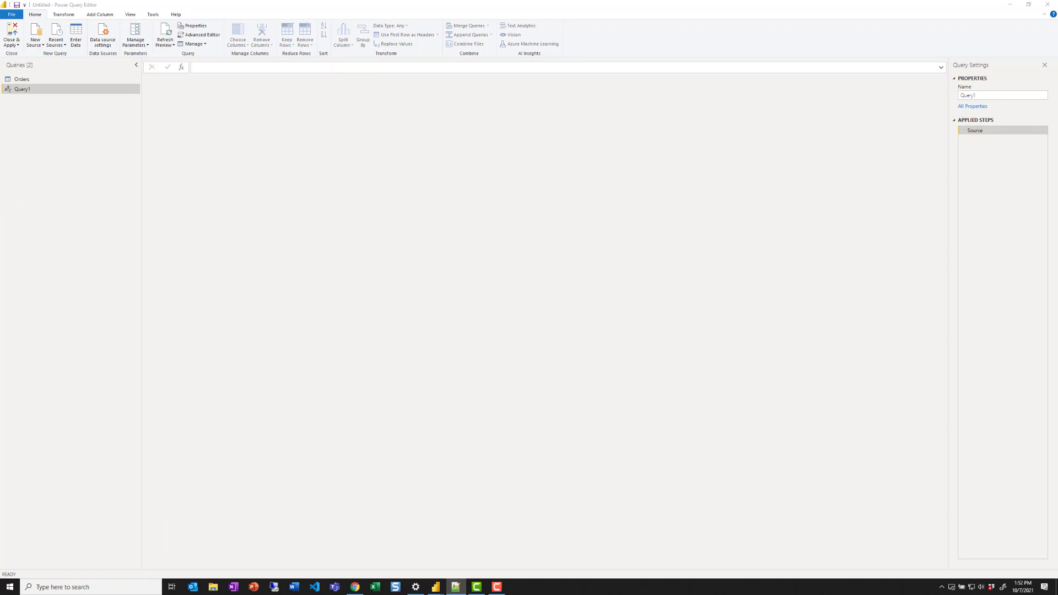
{"action": "left_click", "coordinate": [200, 34]}
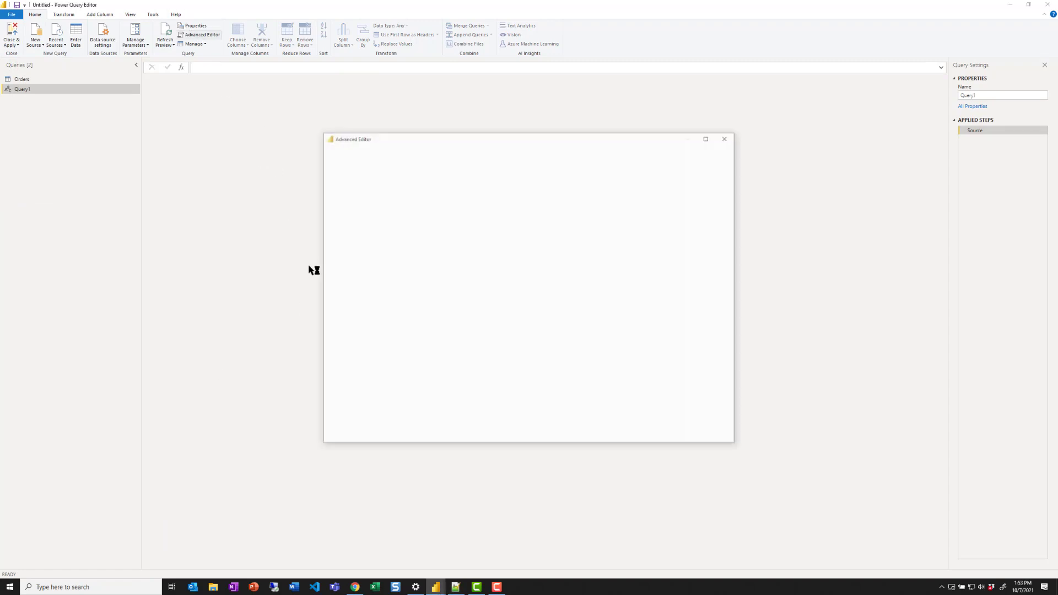
{"action": "left_click", "coordinate": [442, 316]}
{"action": "key", "text": "ctrl+a"}
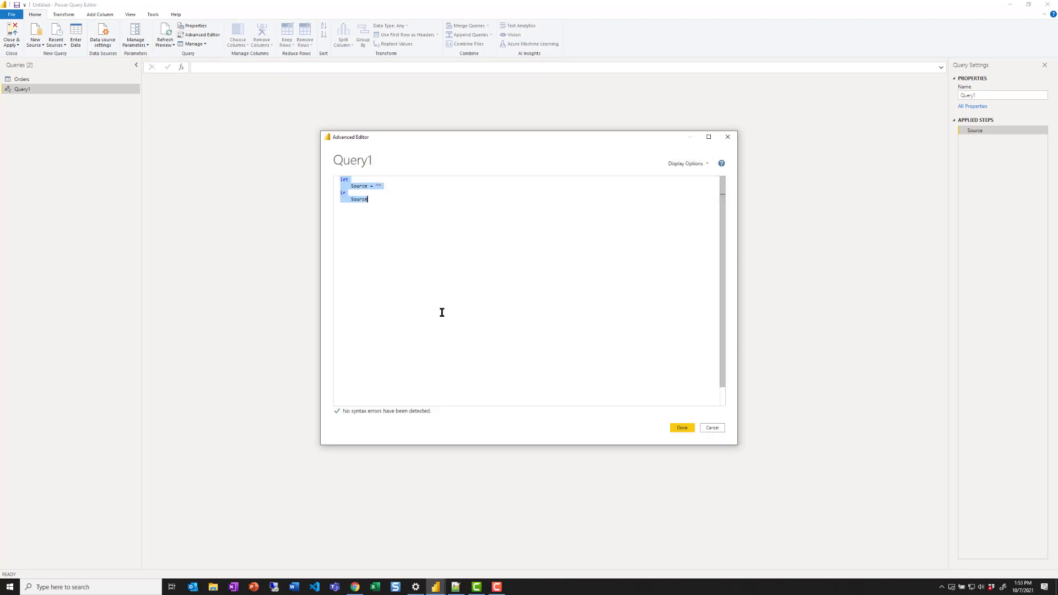
{"action": "key", "text": "ctrl+v"}
{"action": "left_click", "coordinate": [410, 179]}
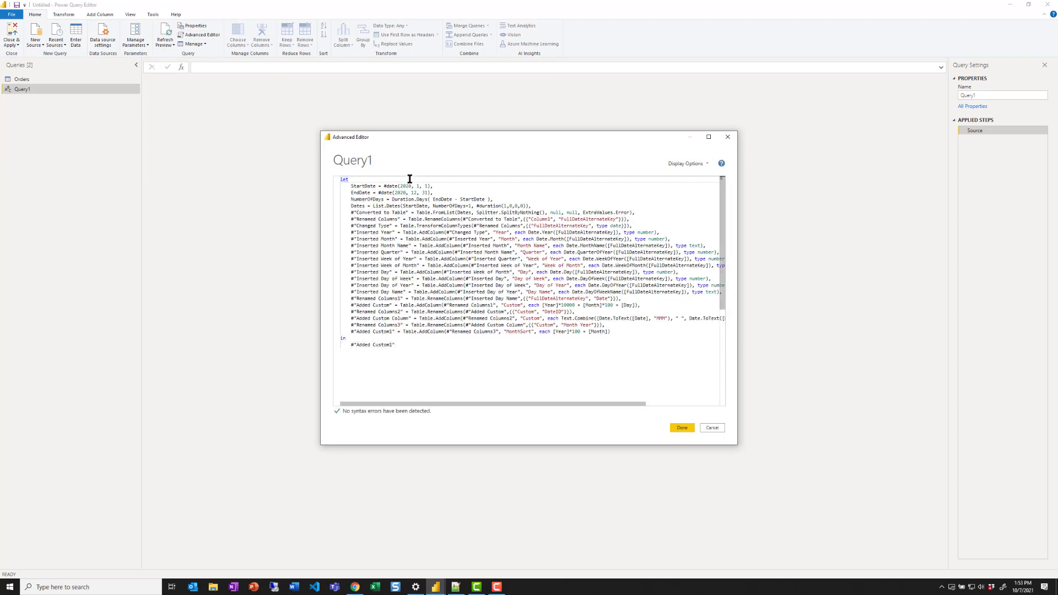
{"action": "mouse_move", "coordinate": [350, 186]}
{"action": "left_mouse_down"}
{"action": "mouse_move", "coordinate": [436, 184]}
{"action": "mouse_move", "coordinate": [346, 194]}
{"action": "left_mouse_up"}
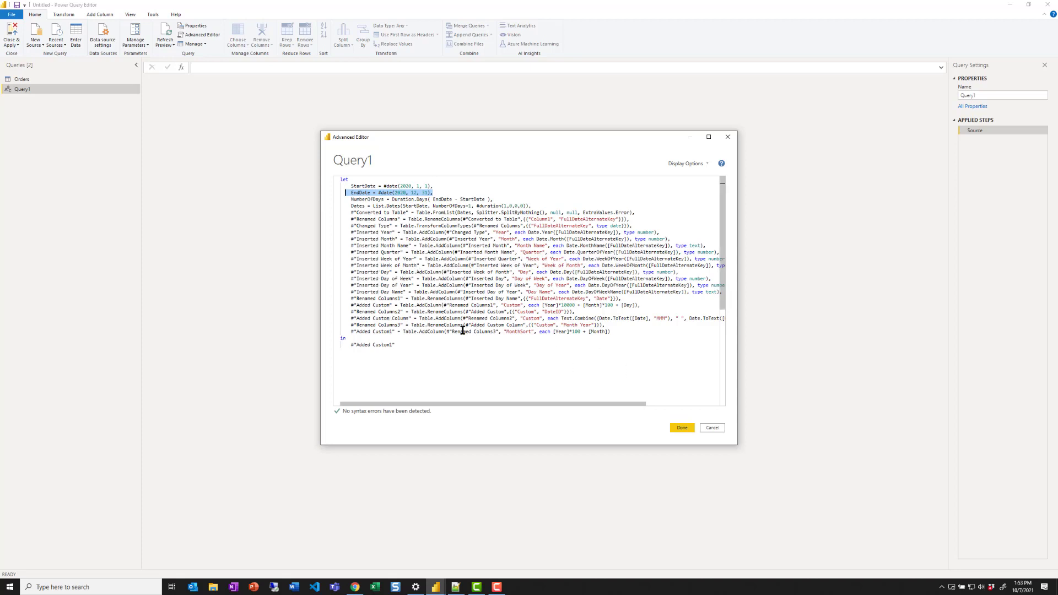
{"action": "left_click_drag", "start_coordinate": [462, 331], "coordinate": [643, 331]}
{"action": "left_click", "coordinate": [643, 331]}
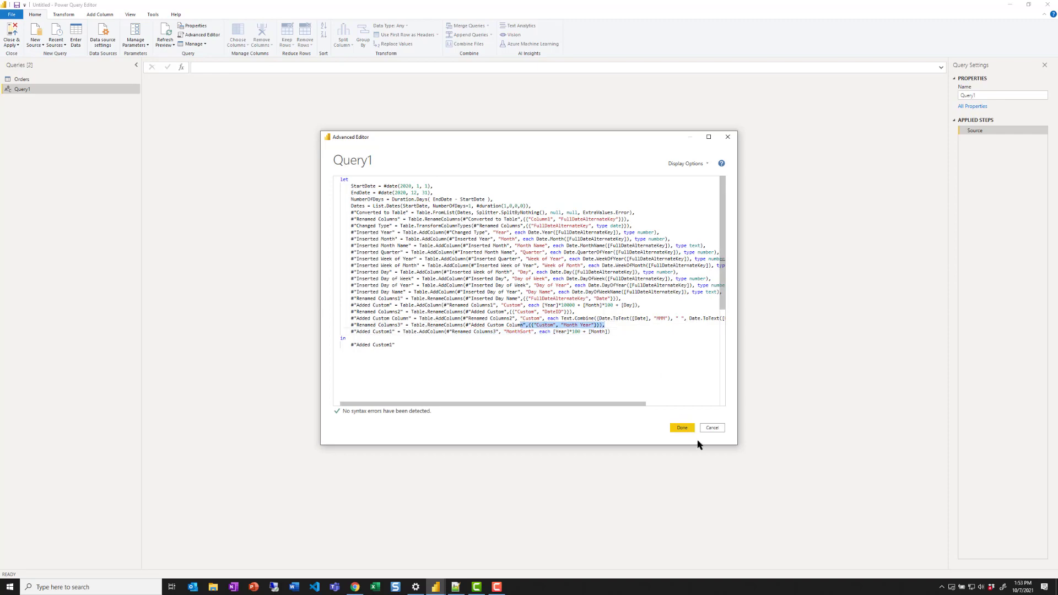
{"action": "left_click", "coordinate": [682, 427]}
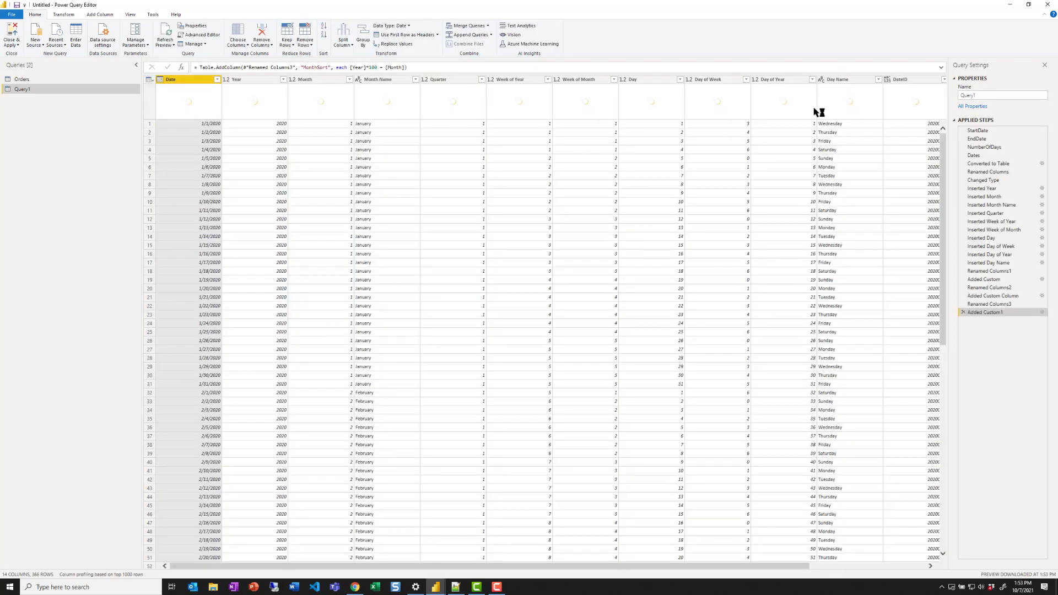
Step: Rename the new date table query as Dates
{"action": "double_click", "coordinate": [999, 95]}
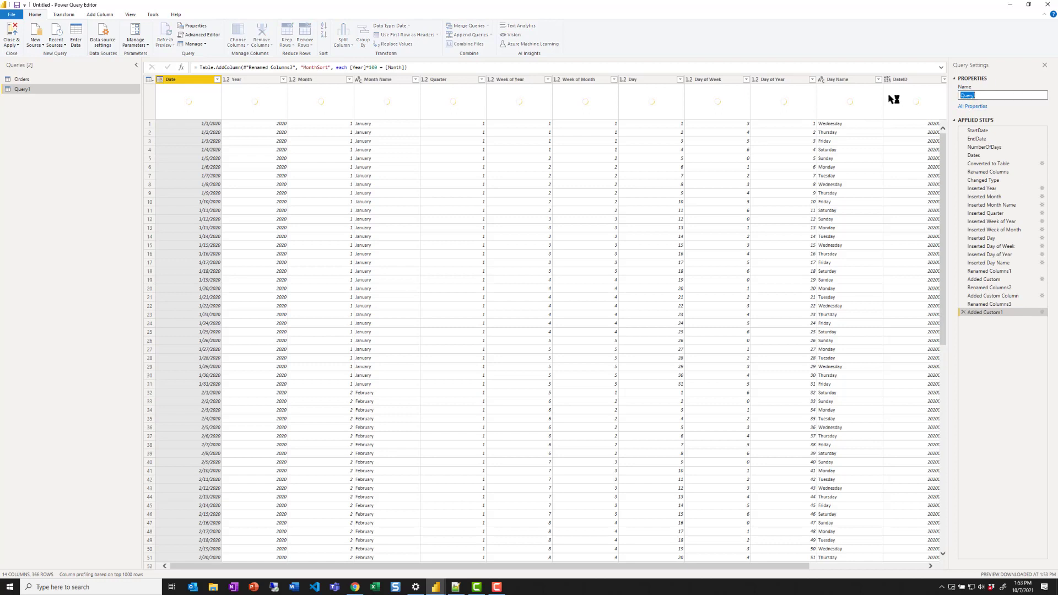
{"action": "type", "text": "Dates"}
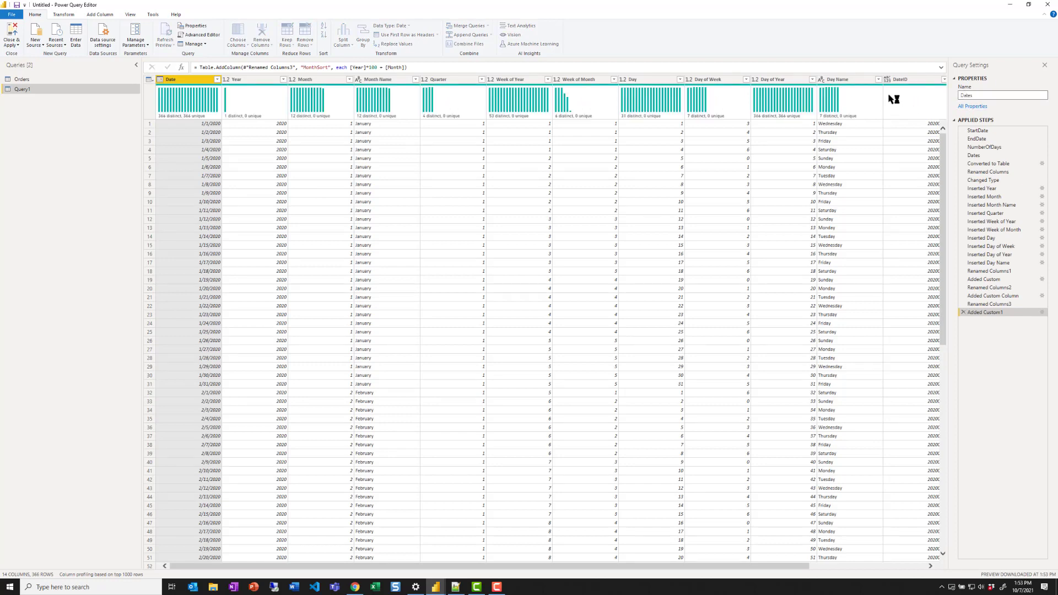
{"action": "key", "text": "Return"}
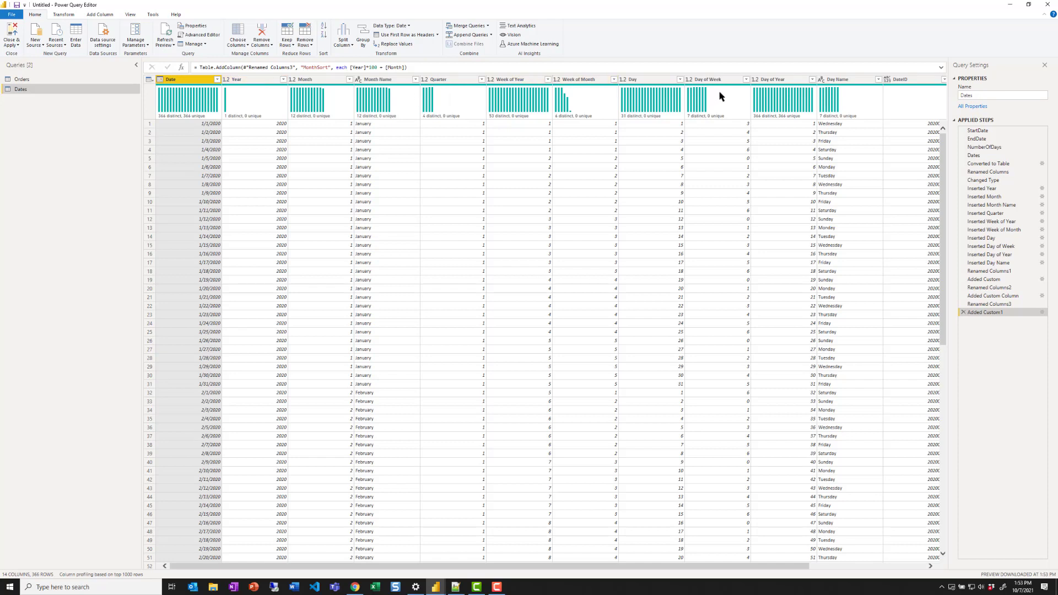
Step: Change the data type of the DateID and MonthSort columns in the Dates query to Whole Number
{"action": "left_click_drag", "start_coordinate": [521, 567], "coordinate": [661, 573]}
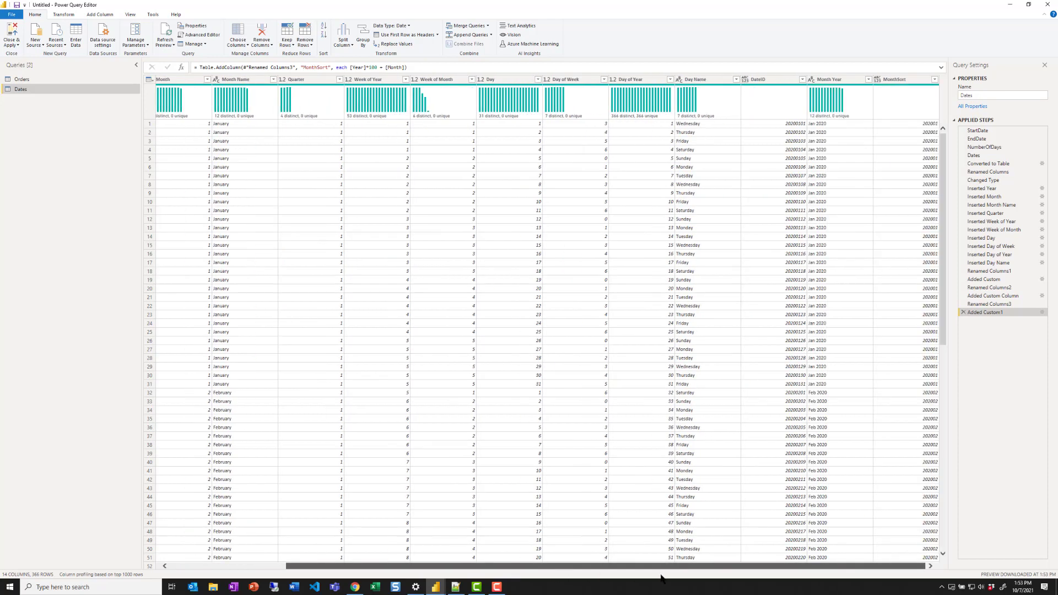
{"action": "left_click", "coordinate": [750, 83]}
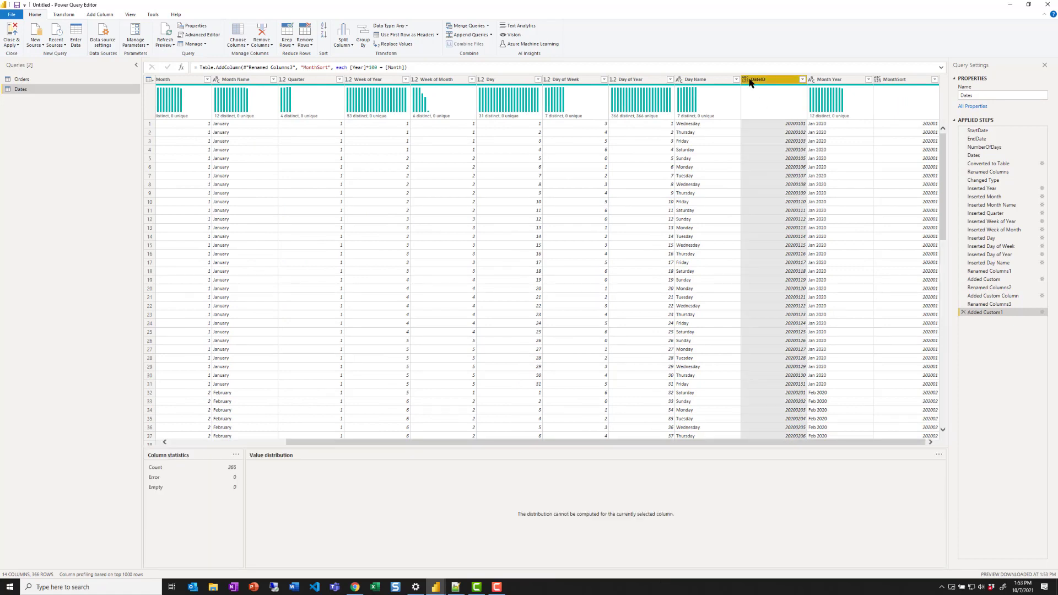
{"action": "left_click", "coordinate": [62, 15]}
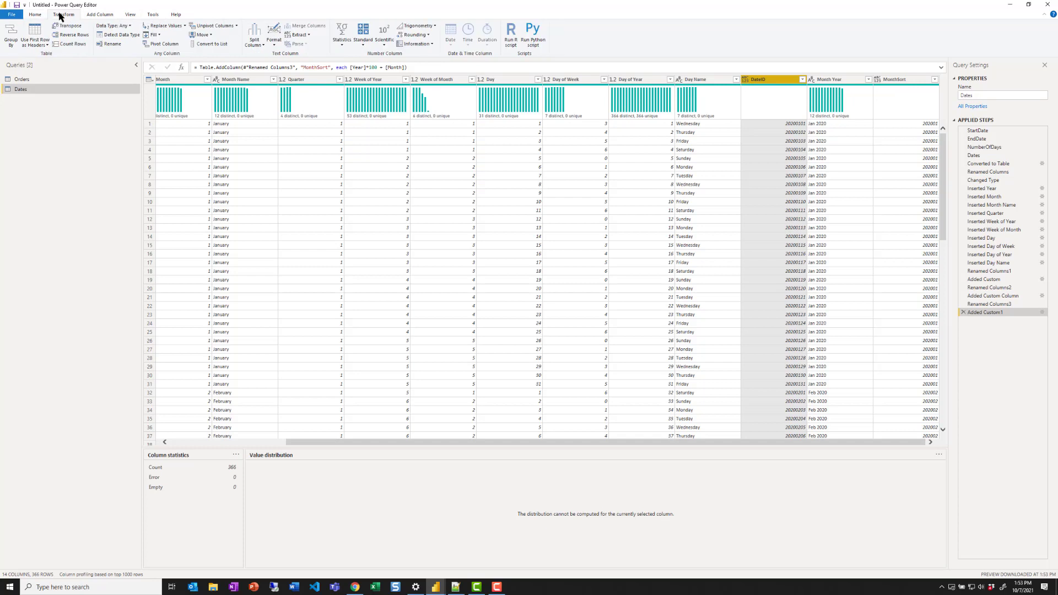
{"action": "left_click", "coordinate": [115, 26]}
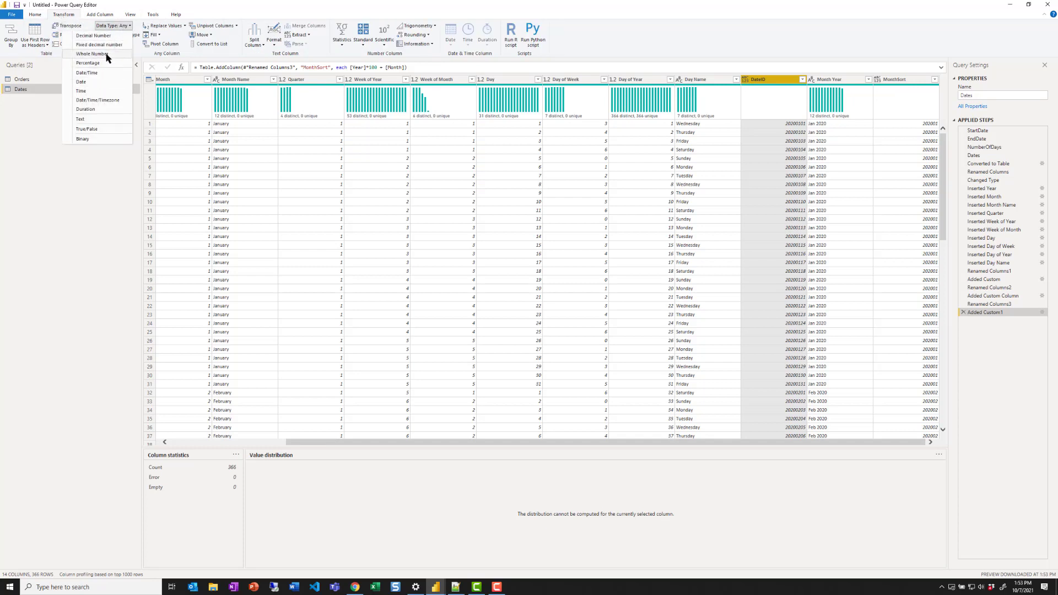
{"action": "left_click", "coordinate": [92, 53]}
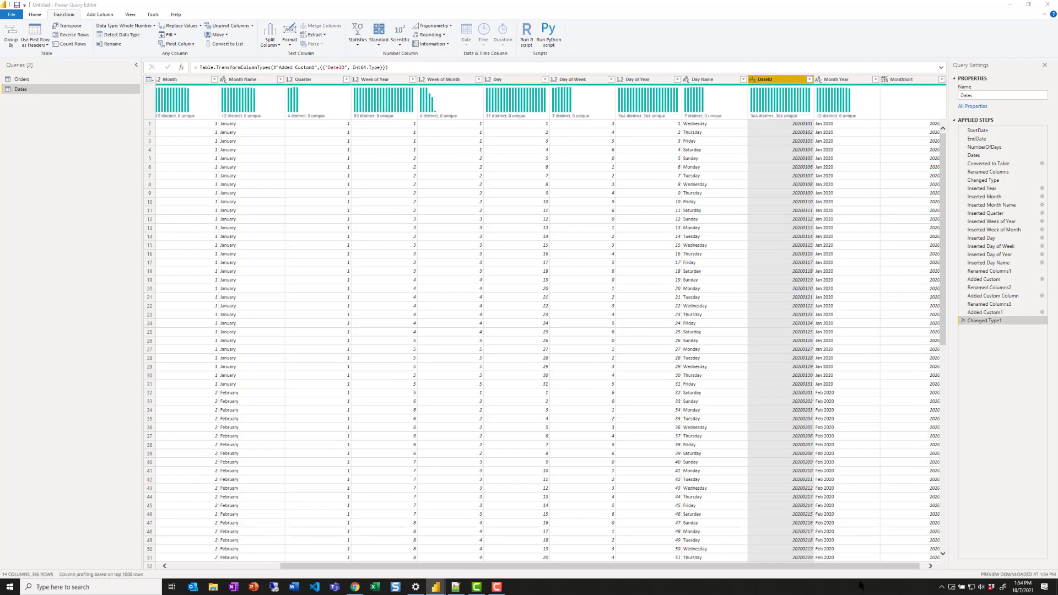
{"action": "left_click", "coordinate": [904, 80]}
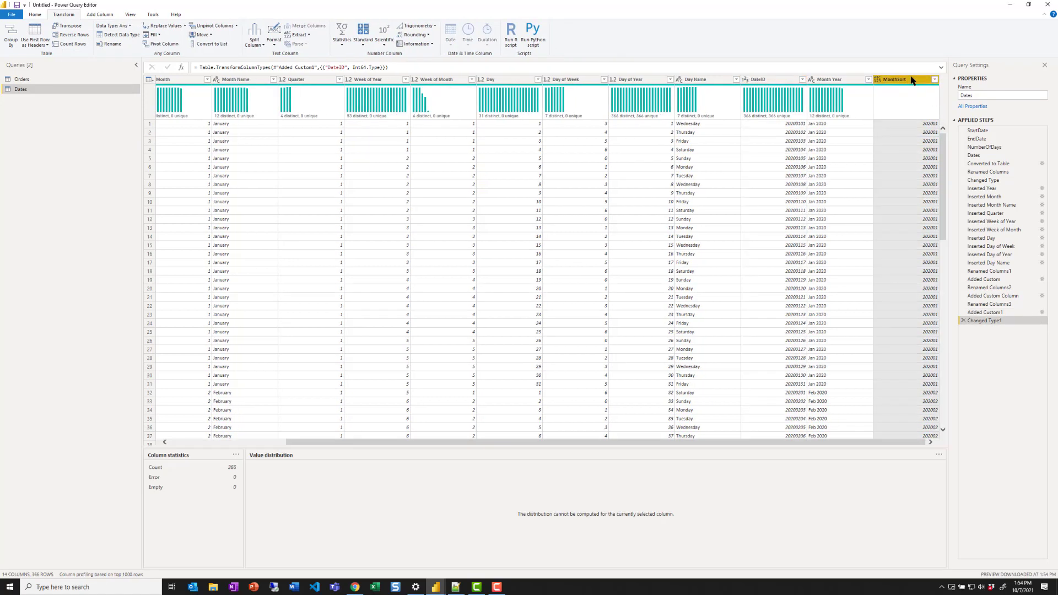
{"action": "left_click", "coordinate": [106, 26]}
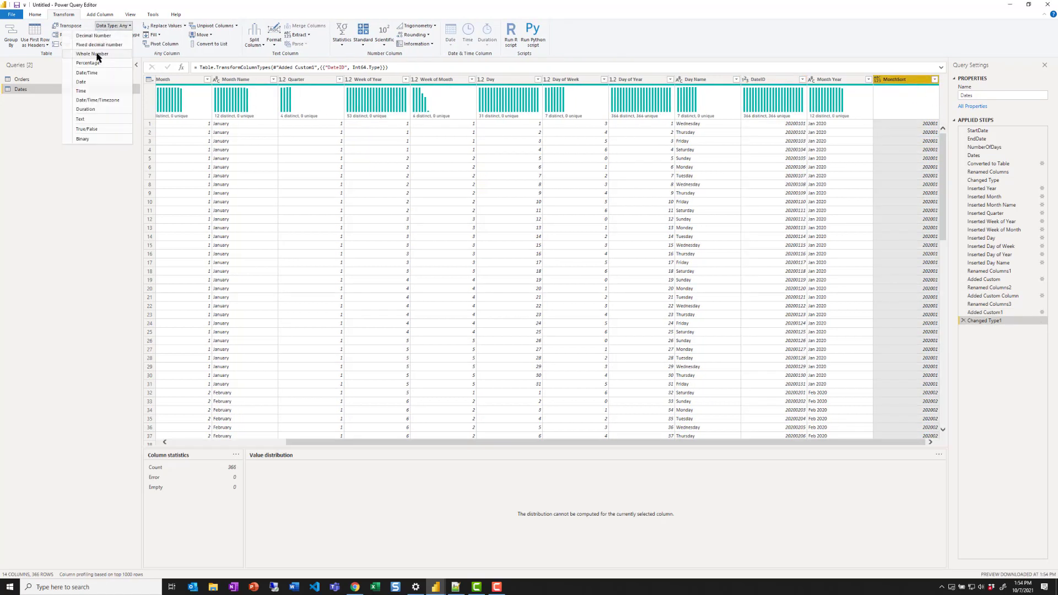
{"action": "left_click", "coordinate": [93, 54]}
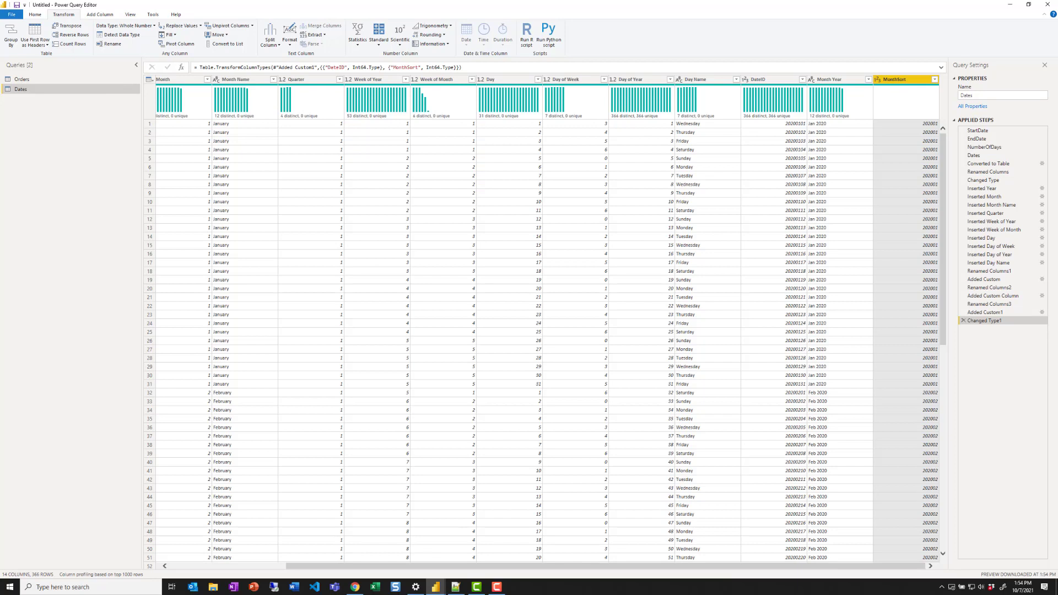
Step: Switch to the Workout Wednesday challenge page in Chrome and open its linked Date table article in a new tab
{"action": "key", "text": "alt+Tab"}
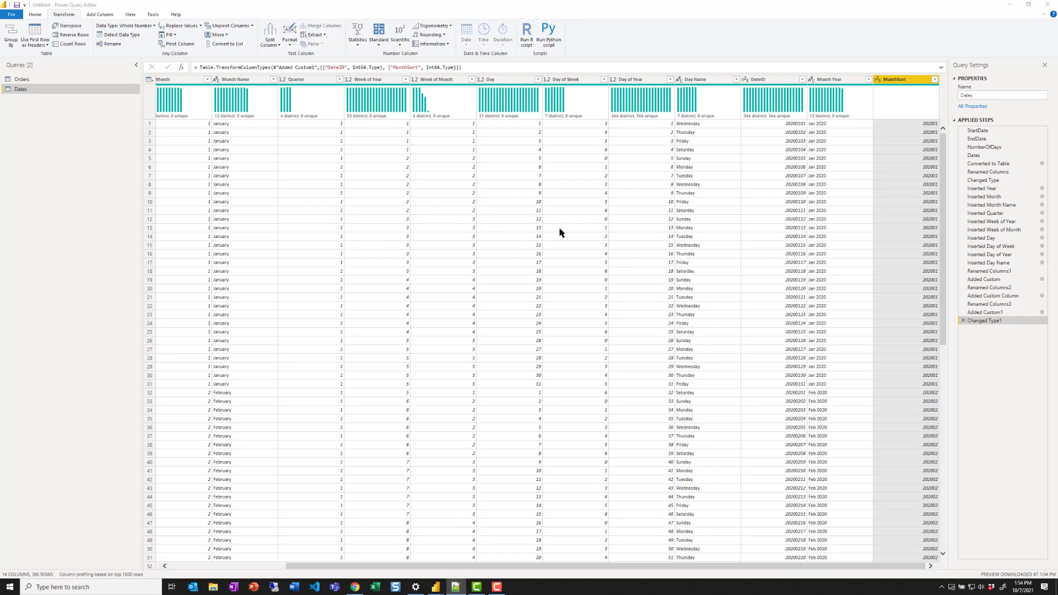
{"action": "key", "text": "alt+Tab"}
{"action": "key", "text": "alt+Tab"}
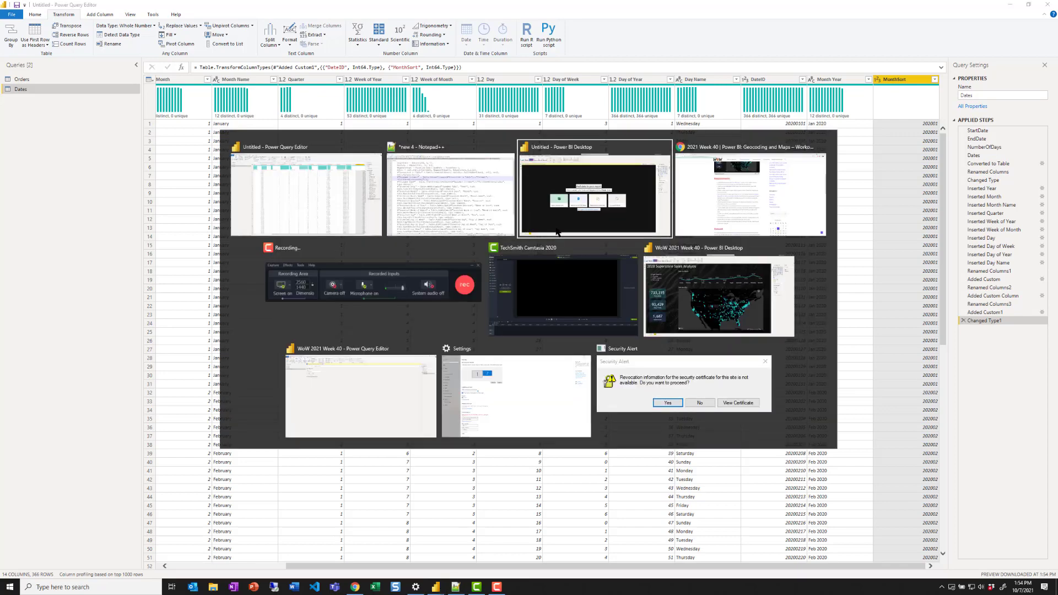
{"action": "key", "text": "alt+Tab"}
{"action": "key", "text": "alt+Tab"}
{"action": "key", "text": "alt+Tab"}
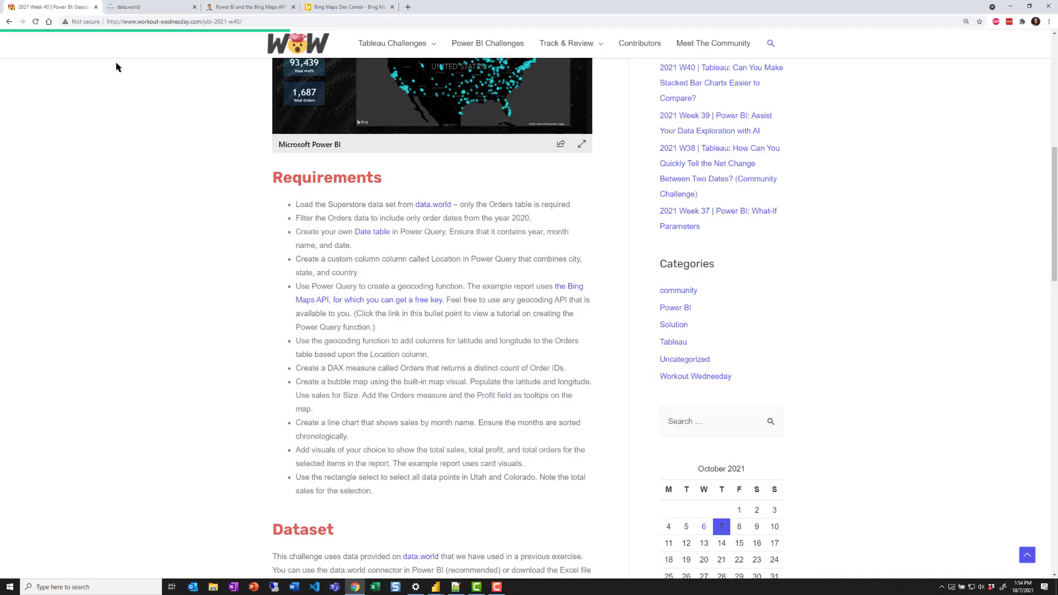
{"action": "right_click", "coordinate": [381, 232]}
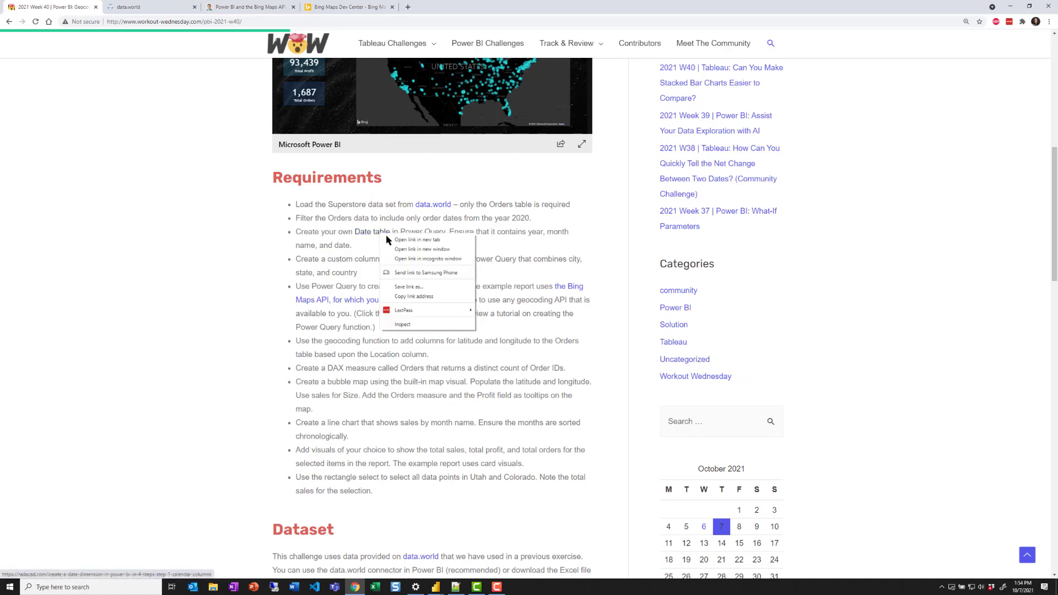
{"action": "left_click", "coordinate": [389, 241]}
{"action": "left_click", "coordinate": [228, 5]}
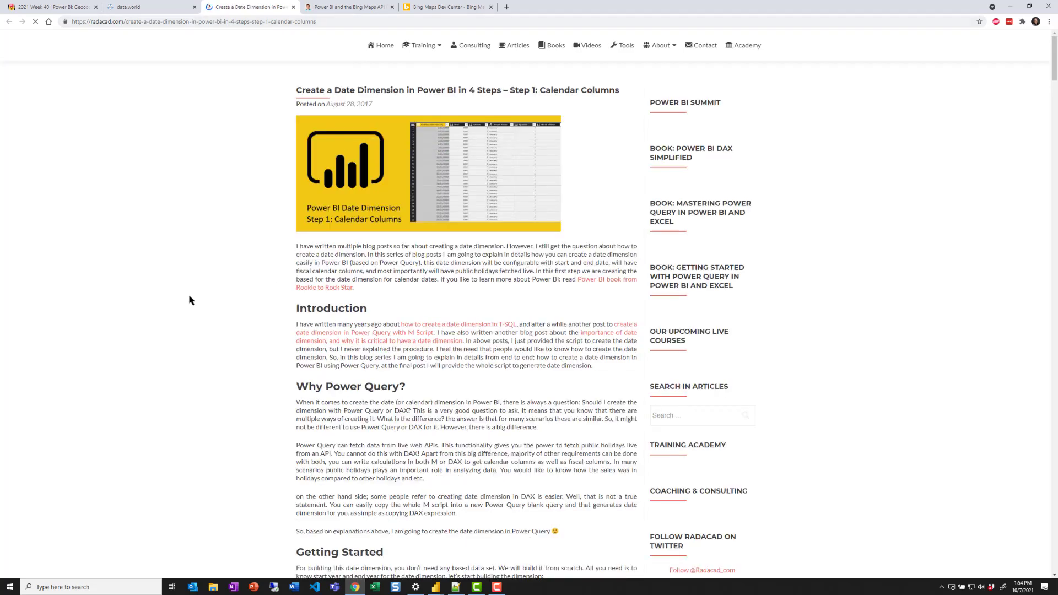
Step: Examine the RADACAD date dimension article, from the StartYear and EndYear parameters through the calendar columns to the script section
{"action": "scroll", "coordinate": [189, 300], "scroll_direction": "down", "scroll_amount": 10}
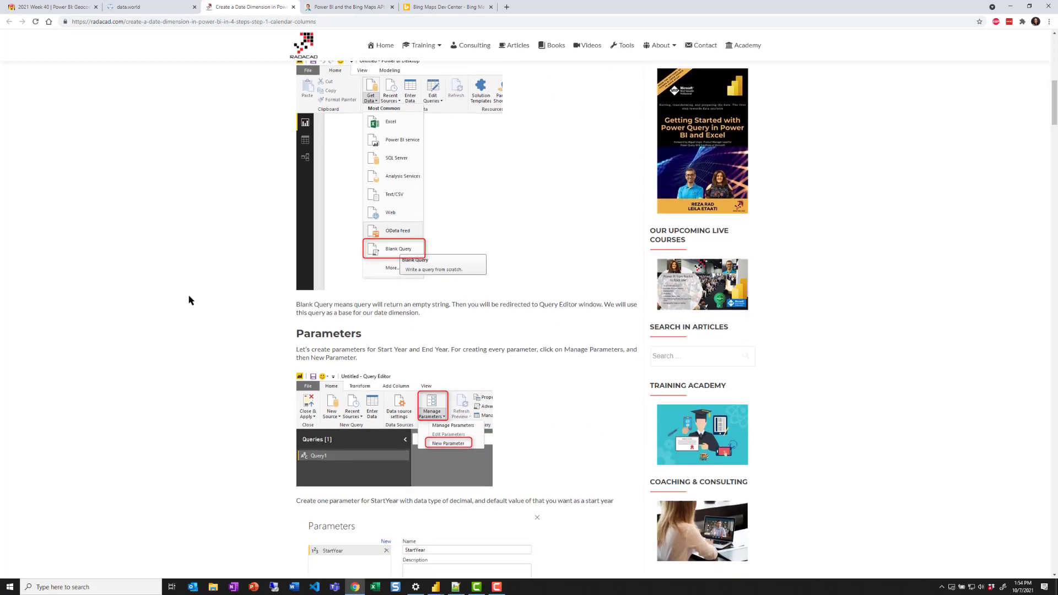
{"action": "scroll", "coordinate": [189, 300], "scroll_direction": "down", "scroll_amount": 11}
{"action": "scroll", "coordinate": [189, 300], "scroll_direction": "up", "scroll_amount": 5}
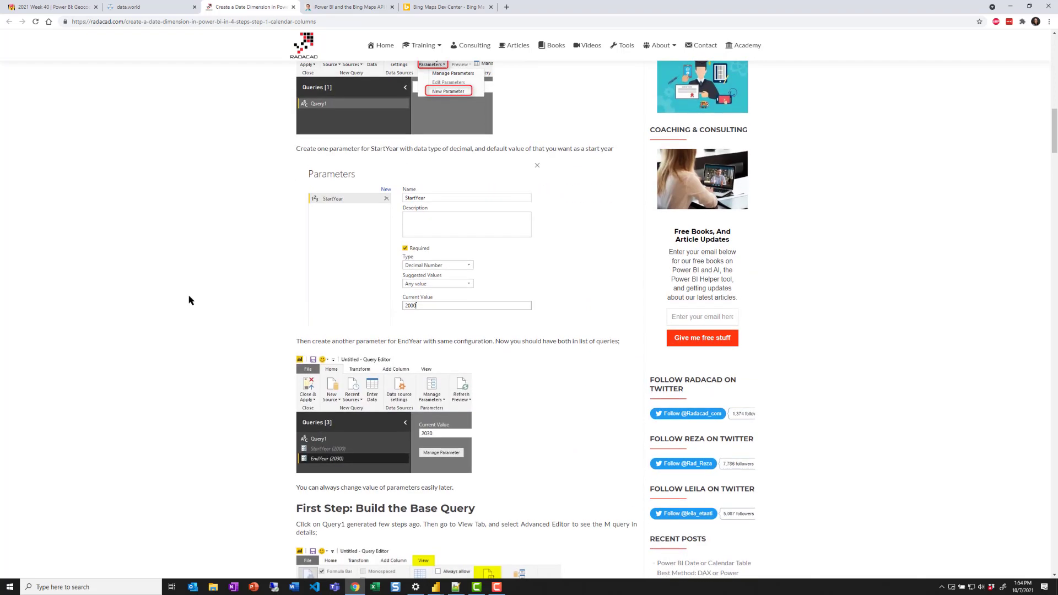
{"action": "scroll", "coordinate": [189, 300], "scroll_direction": "down", "scroll_amount": 12}
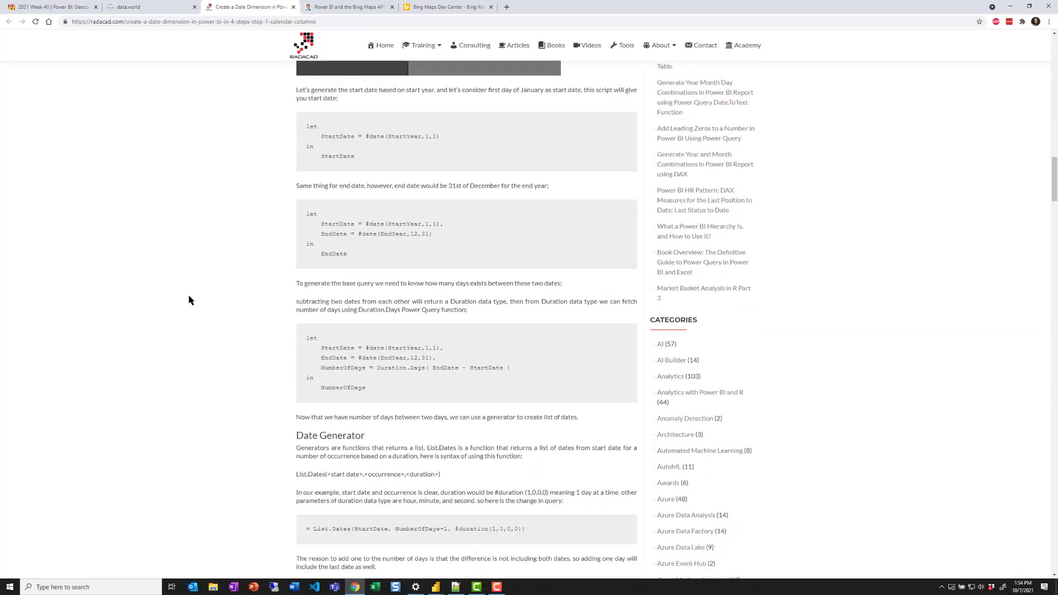
{"action": "scroll", "coordinate": [189, 301], "scroll_direction": "down", "scroll_amount": 2}
{"action": "scroll", "coordinate": [189, 300], "scroll_direction": "down", "scroll_amount": 7}
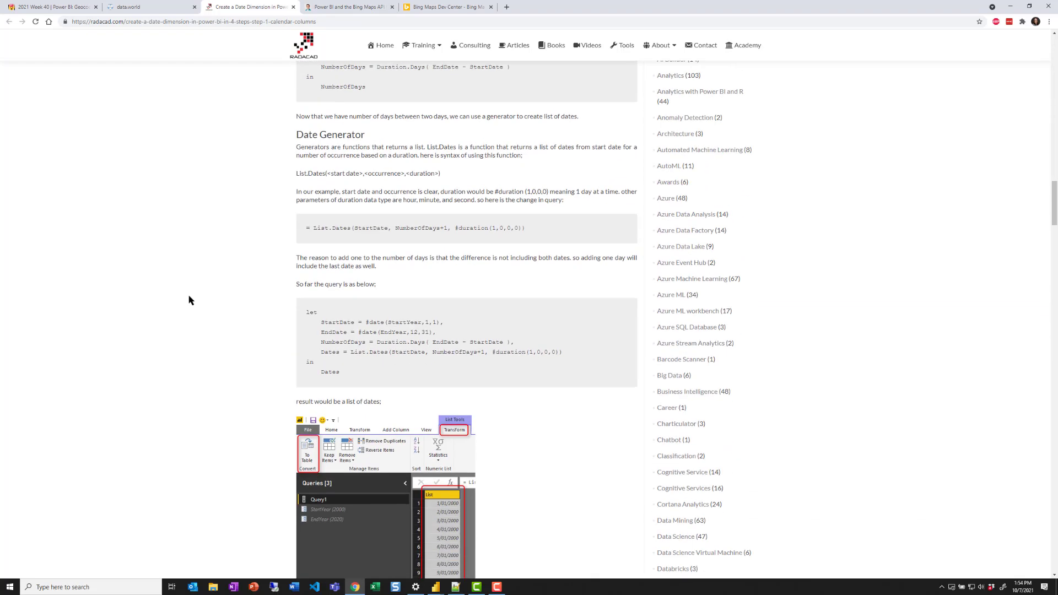
{"action": "scroll", "coordinate": [188, 301], "scroll_direction": "down", "scroll_amount": 18}
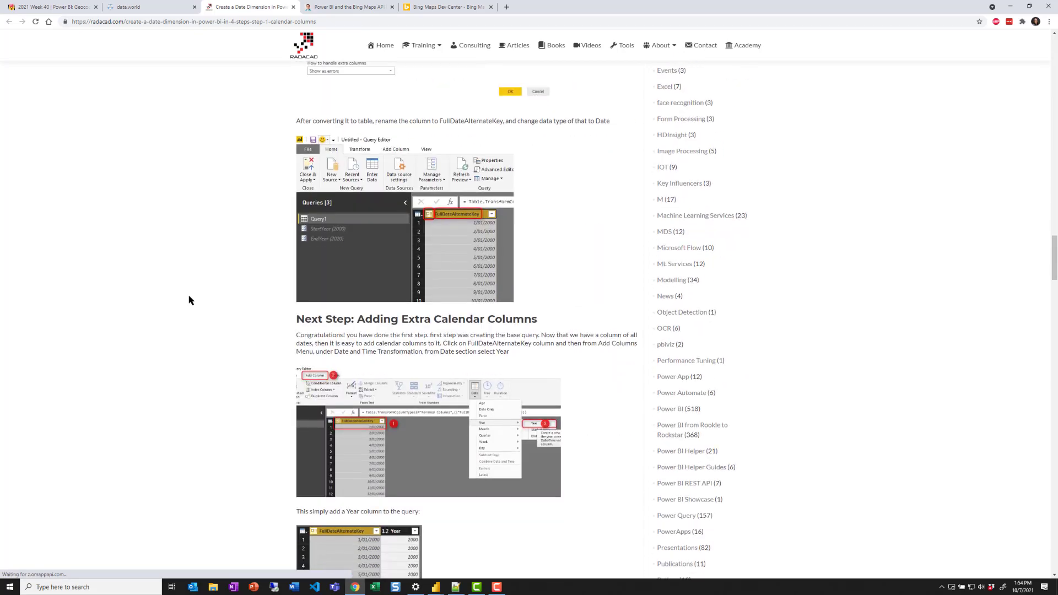
{"action": "scroll", "coordinate": [189, 300], "scroll_direction": "down", "scroll_amount": 13}
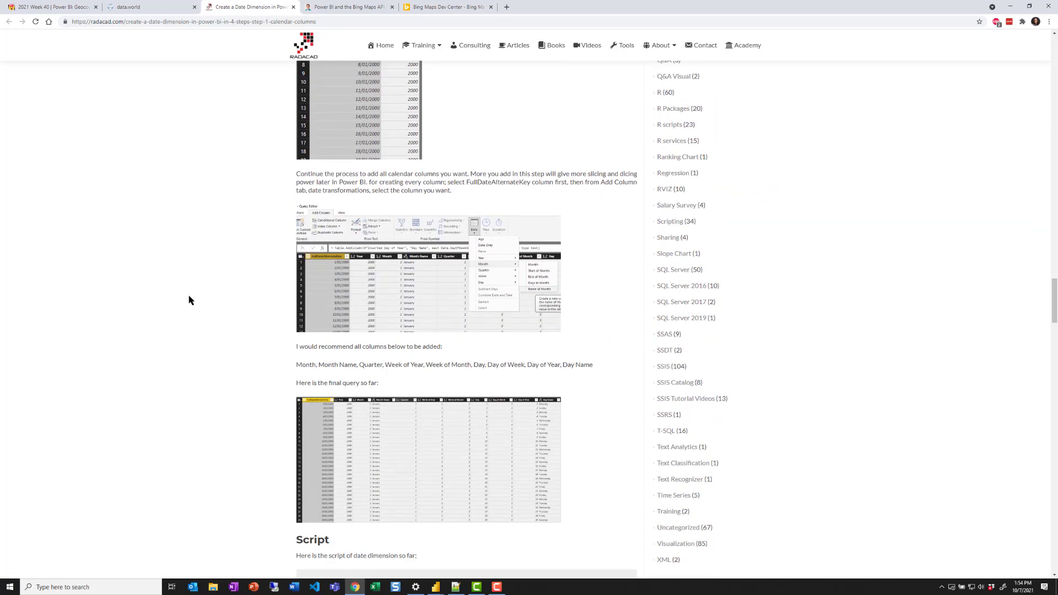
Step: Examine the date dimension script in the RADACAD article and the getting-started steps in the Power BI and Bing Maps API article
{"action": "scroll", "coordinate": [189, 300], "scroll_direction": "up", "scroll_amount": 3}
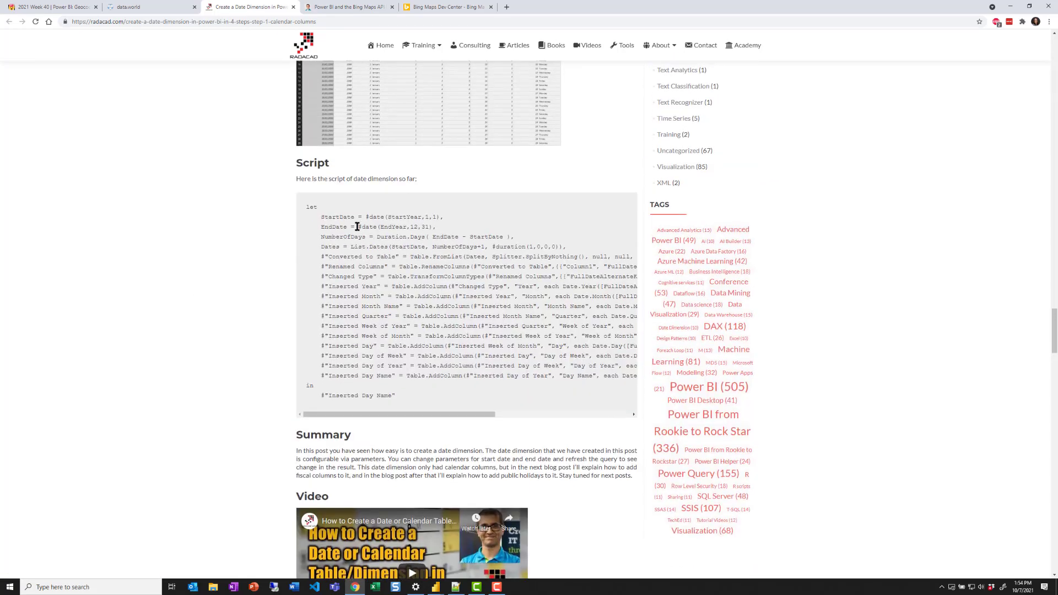
{"action": "scroll", "coordinate": [149, 251], "scroll_direction": "down", "scroll_amount": 3}
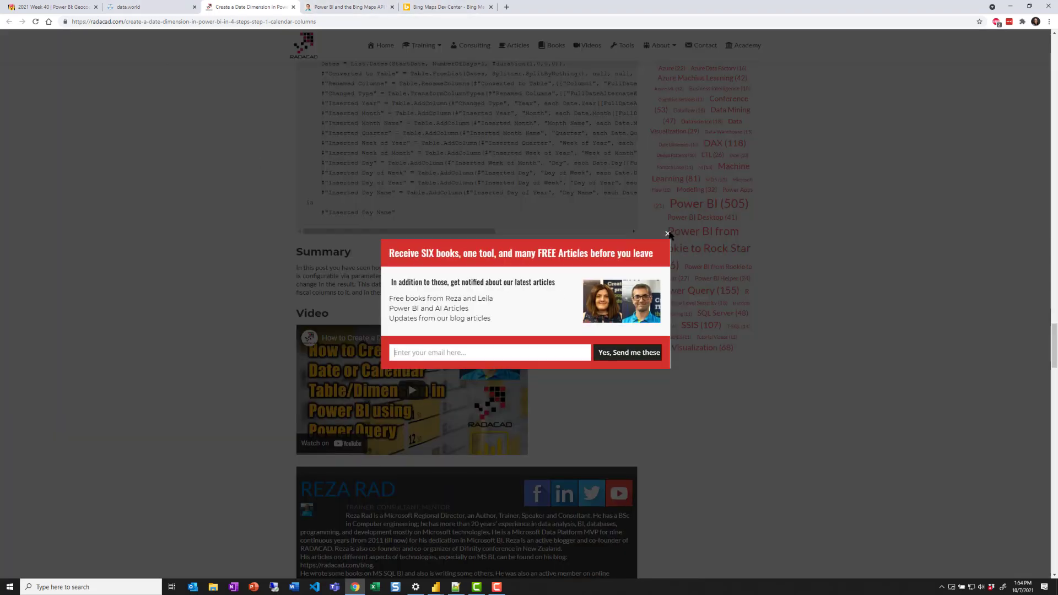
{"action": "left_click", "coordinate": [668, 230]}
{"action": "left_click", "coordinate": [384, 6]}
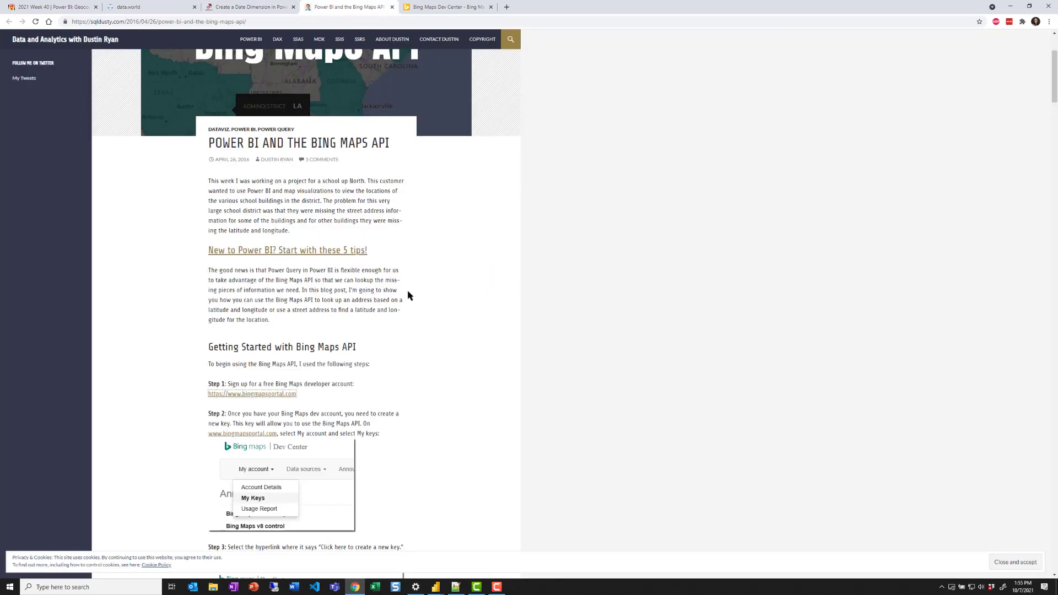
{"action": "scroll", "coordinate": [408, 296], "scroll_direction": "down", "scroll_amount": 3}
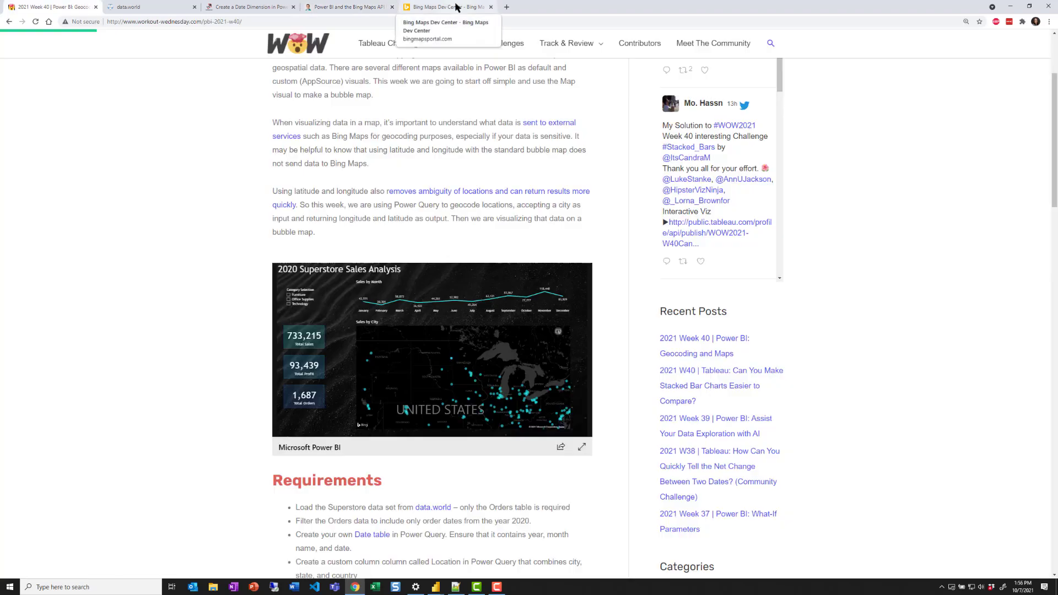
Step: Open the Bing Maps Dev Center and sign in with the Microsoft account
{"action": "left_click", "coordinate": [456, 7]}
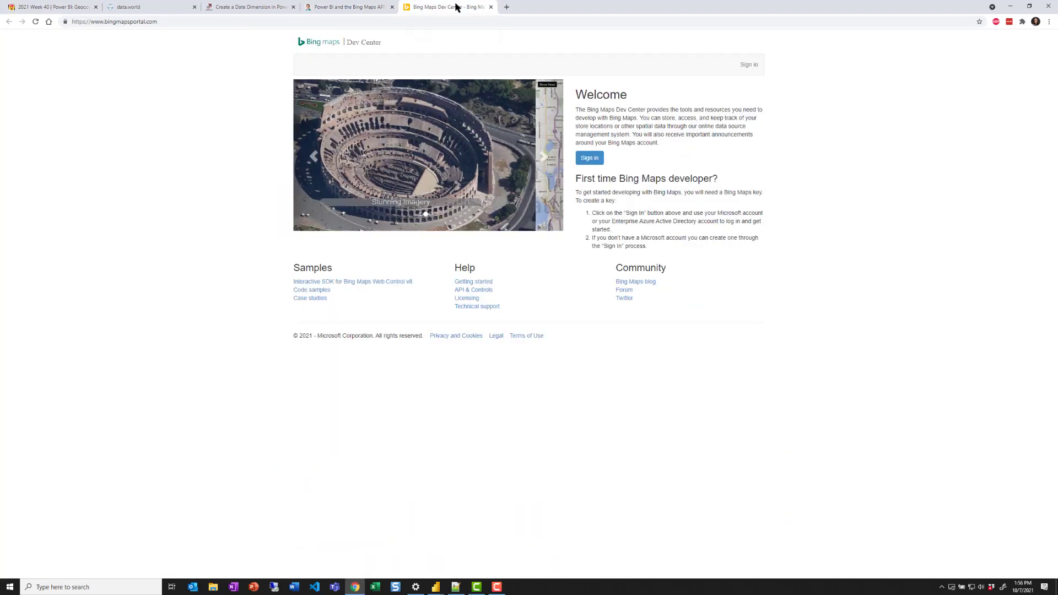
{"action": "left_click", "coordinate": [595, 160]}
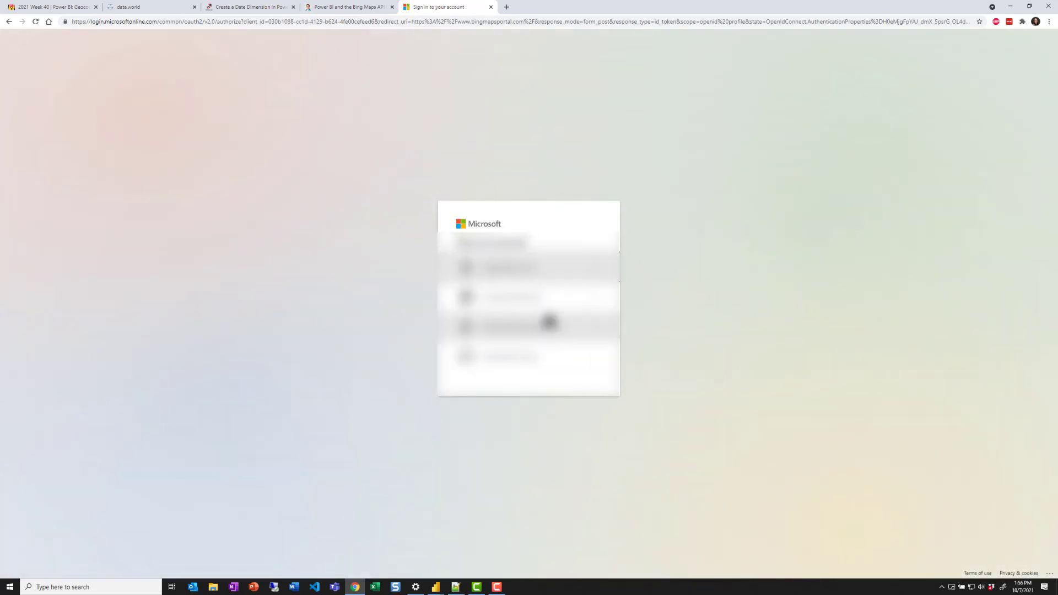
{"action": "left_click", "coordinate": [541, 367]}
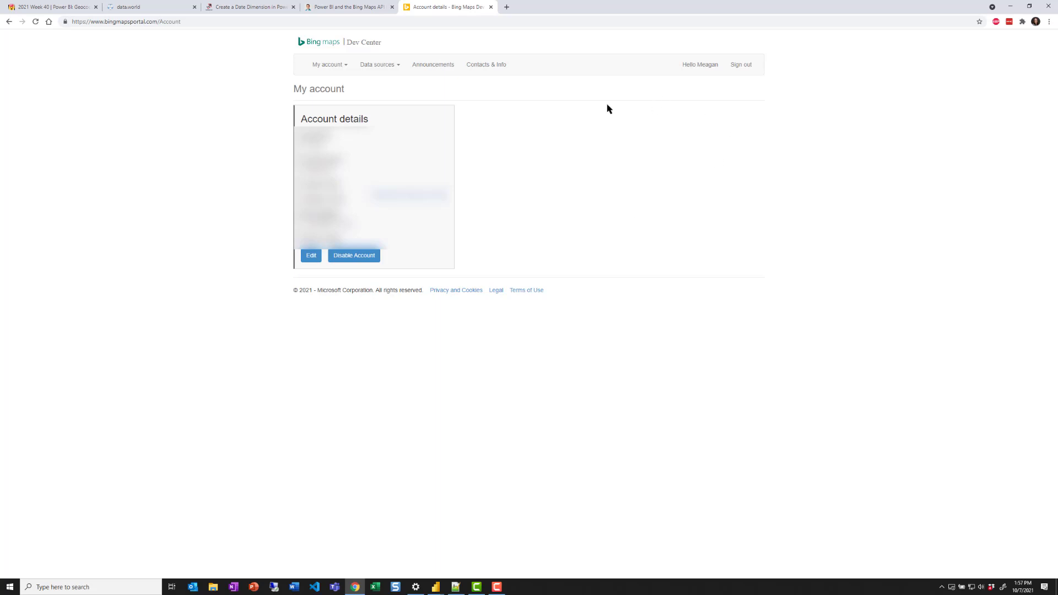
Step: Go to the account's My Keys page and copy the API key of the PBI Geocode application
{"action": "left_click", "coordinate": [333, 66]}
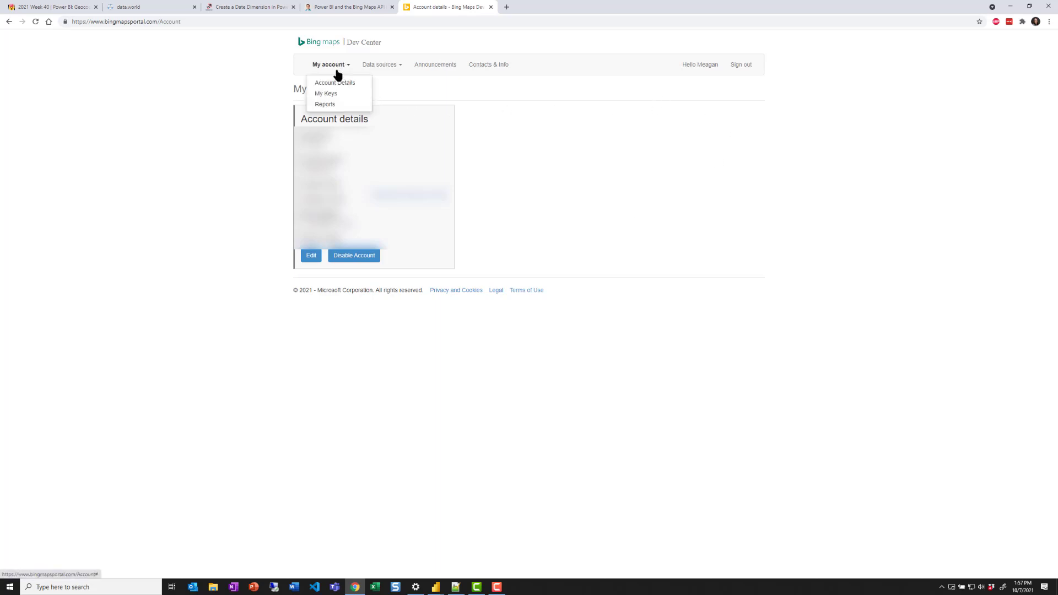
{"action": "left_click", "coordinate": [348, 100]}
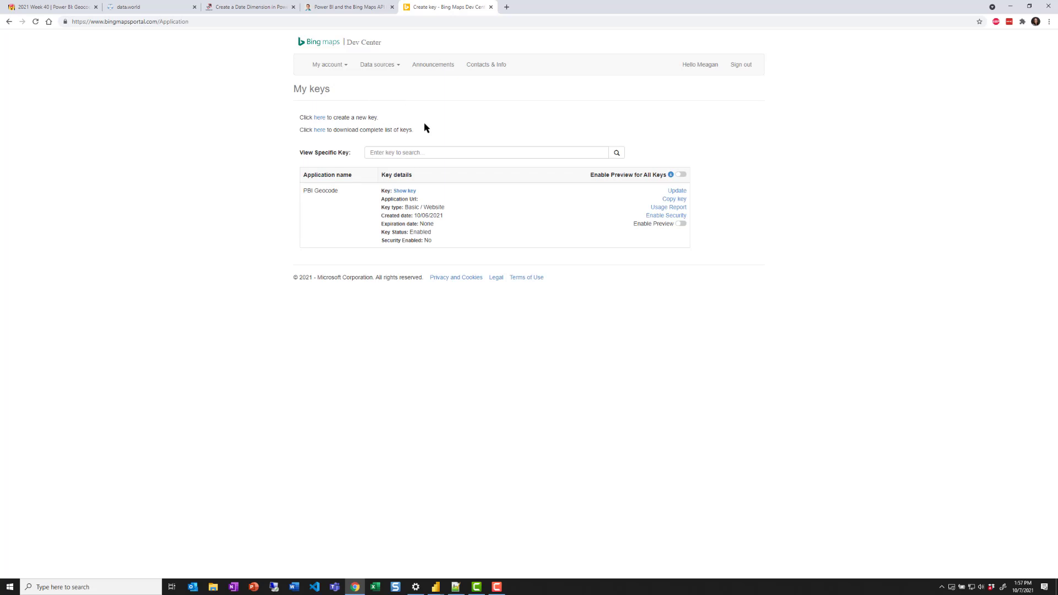
{"action": "left_click", "coordinate": [666, 203]}
Step: Read the Bing Maps API article's walkthrough, from creating the web query and lookup function to expanding the Latitude and Longitude columns
{"action": "left_click", "coordinate": [332, 7]}
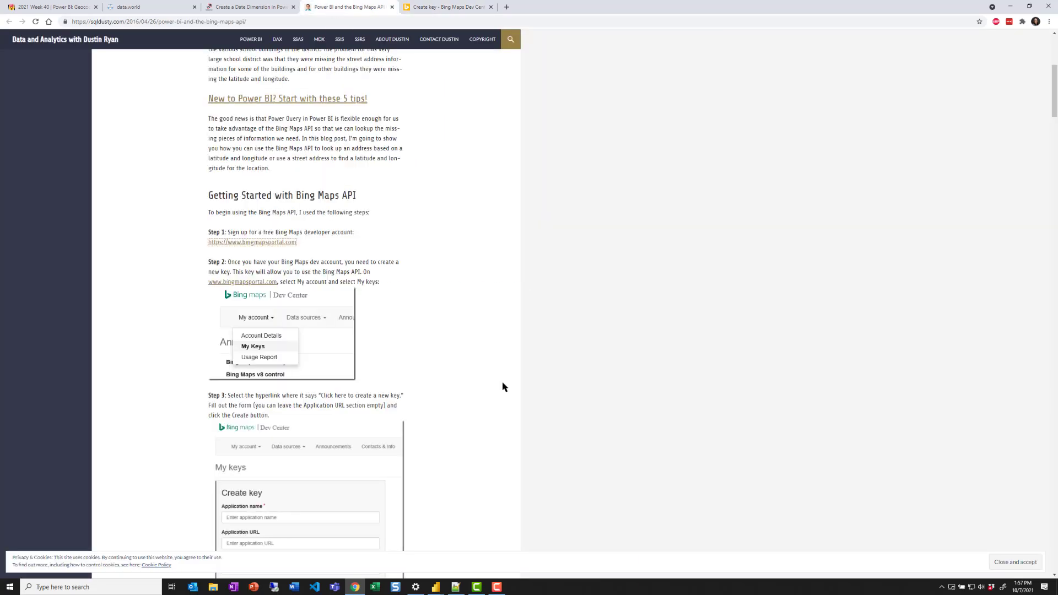
{"action": "scroll", "coordinate": [524, 403], "scroll_direction": "down", "scroll_amount": 15}
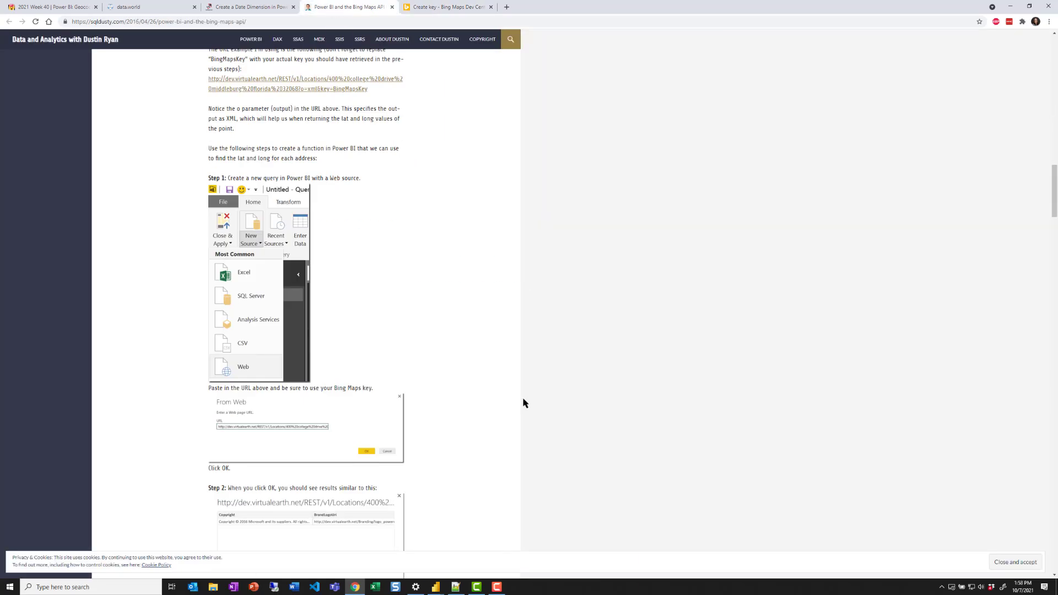
{"action": "scroll", "coordinate": [524, 402], "scroll_direction": "down", "scroll_amount": 8}
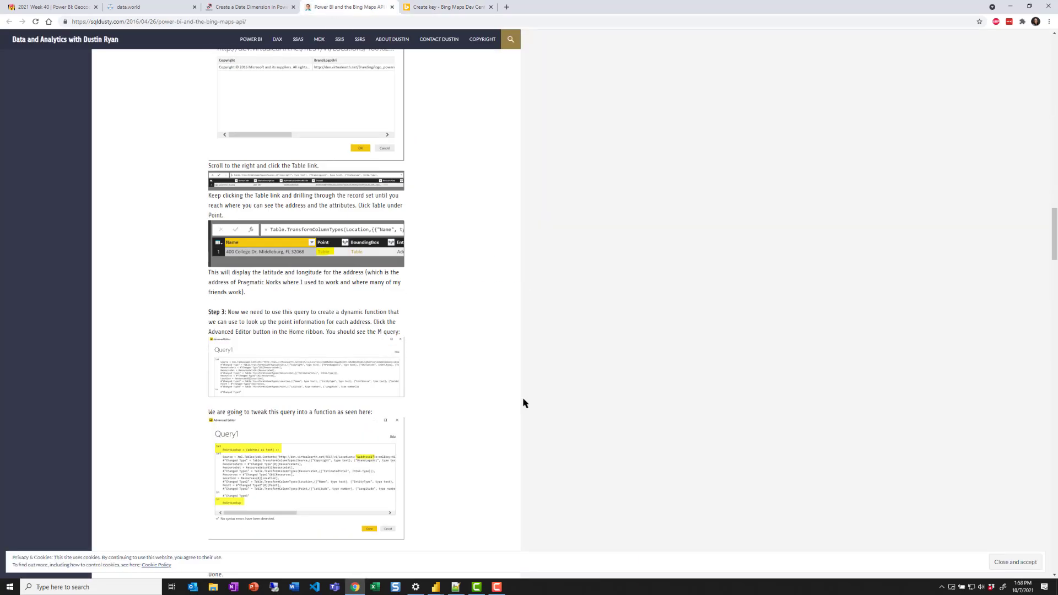
{"action": "scroll", "coordinate": [523, 403], "scroll_direction": "down", "scroll_amount": 5}
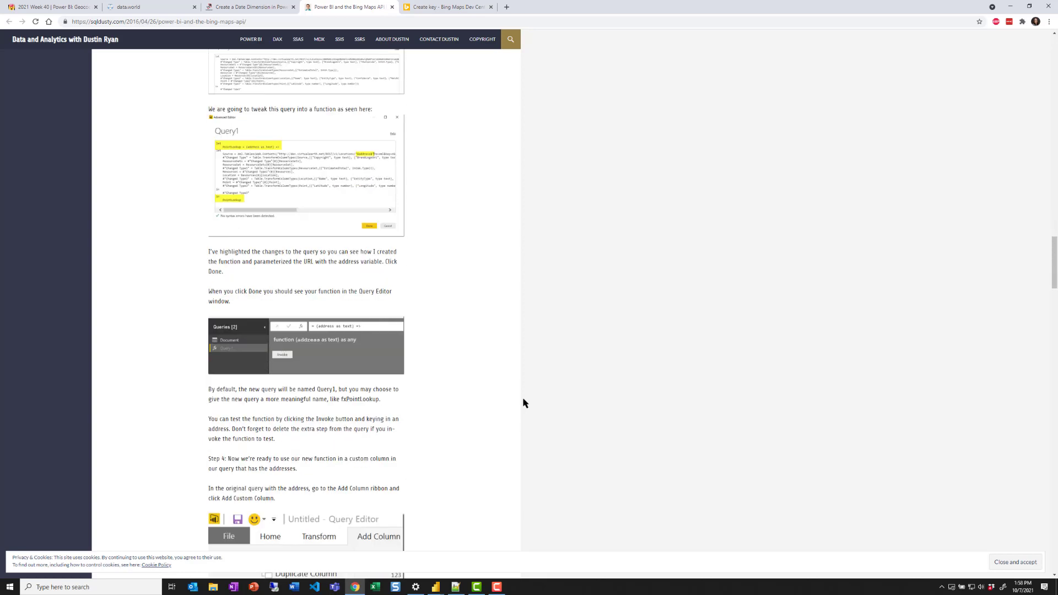
{"action": "scroll", "coordinate": [523, 402], "scroll_direction": "down", "scroll_amount": 4}
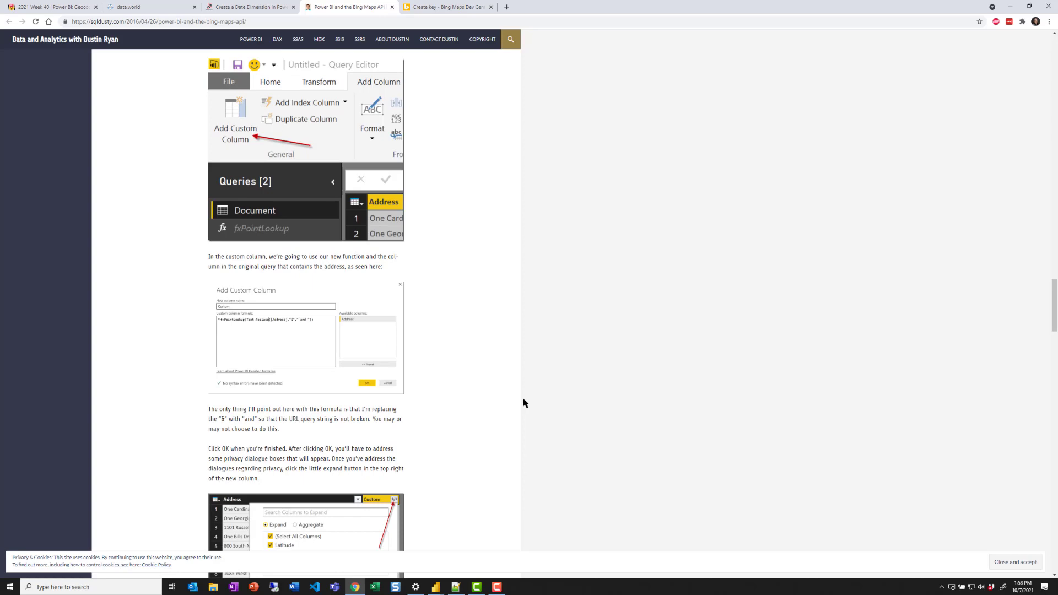
{"action": "scroll", "coordinate": [523, 402], "scroll_direction": "down", "scroll_amount": 5}
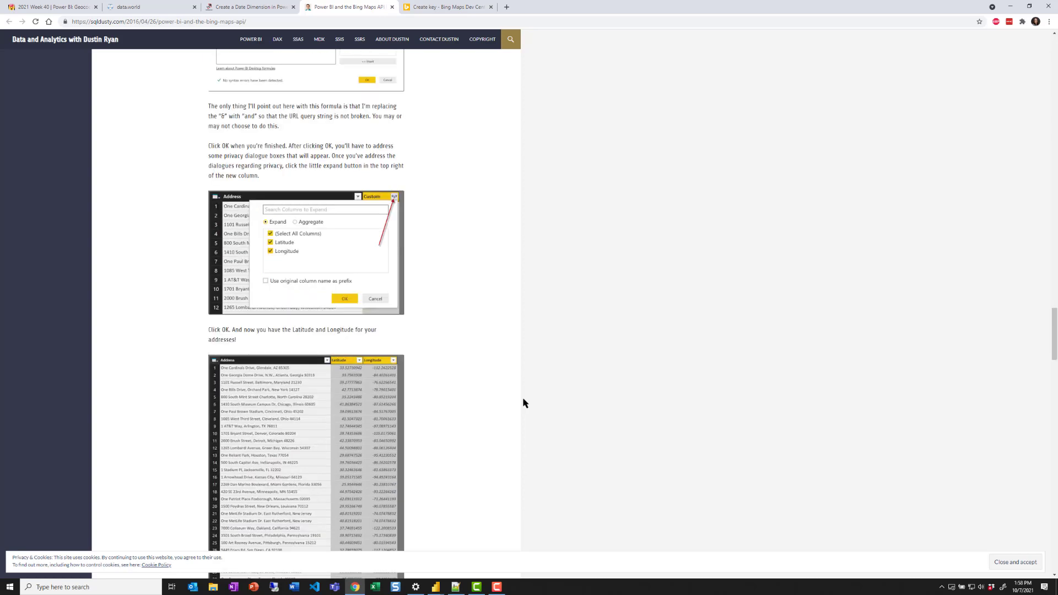
{"action": "scroll", "coordinate": [524, 402], "scroll_direction": "up", "scroll_amount": 15}
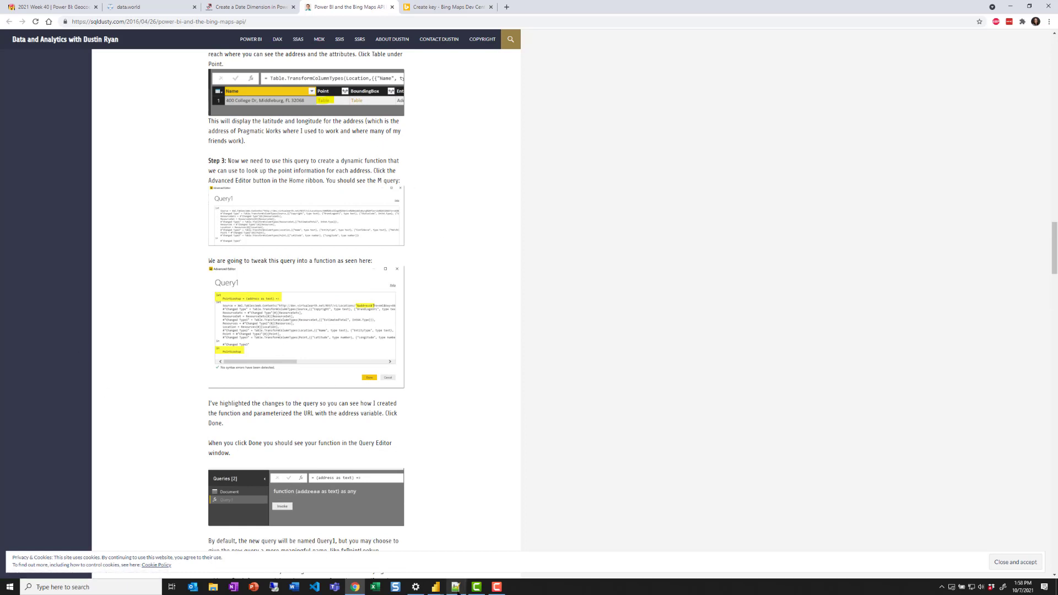
Step: Examine the article's full-size images of the PointLookup function code and the From Web URL, and review its drill-down steps
{"action": "mouse_move", "coordinate": [456, 586]}
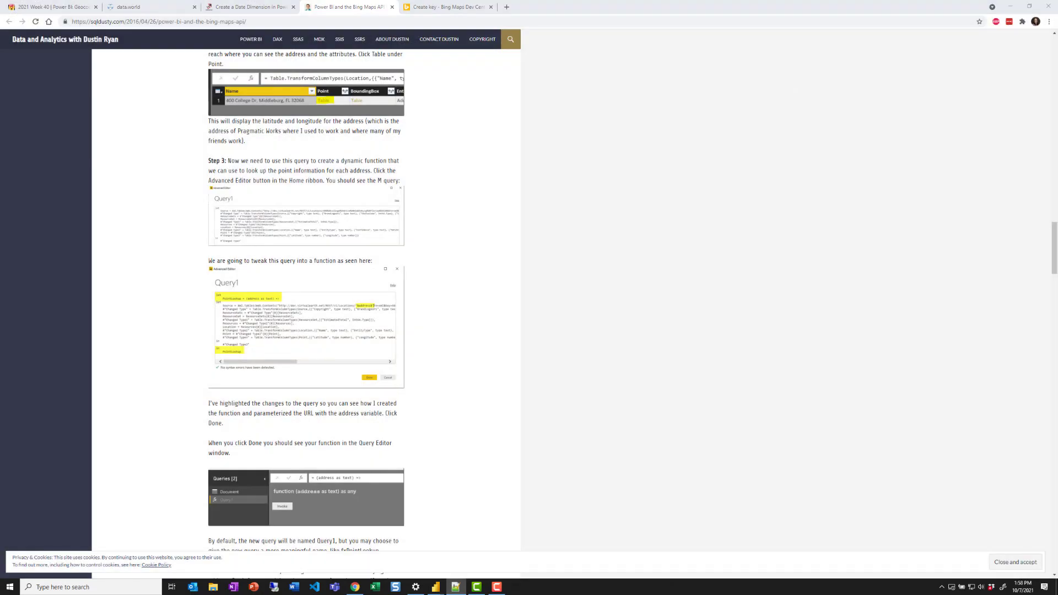
{"action": "left_click", "coordinate": [267, 326]}
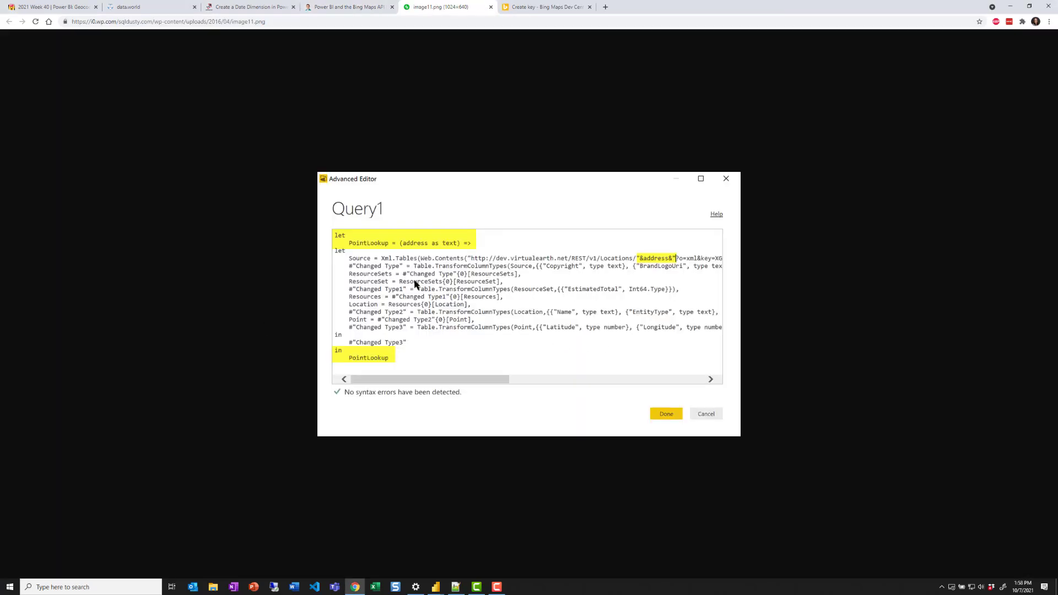
{"action": "key", "text": "ctrl+w"}
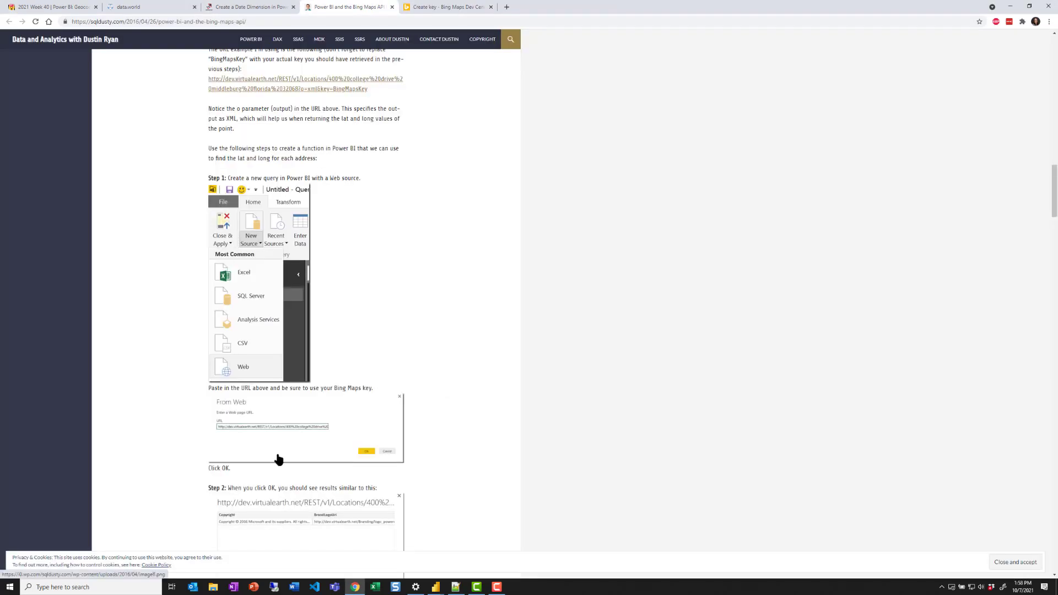
{"action": "left_click", "coordinate": [278, 460]}
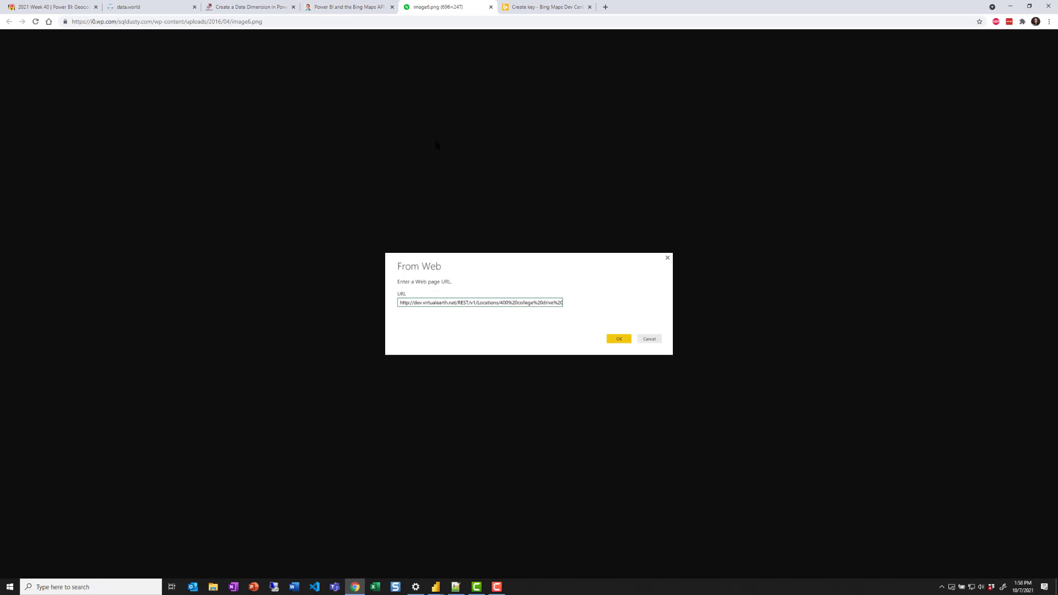
{"action": "left_click", "coordinate": [330, 7]}
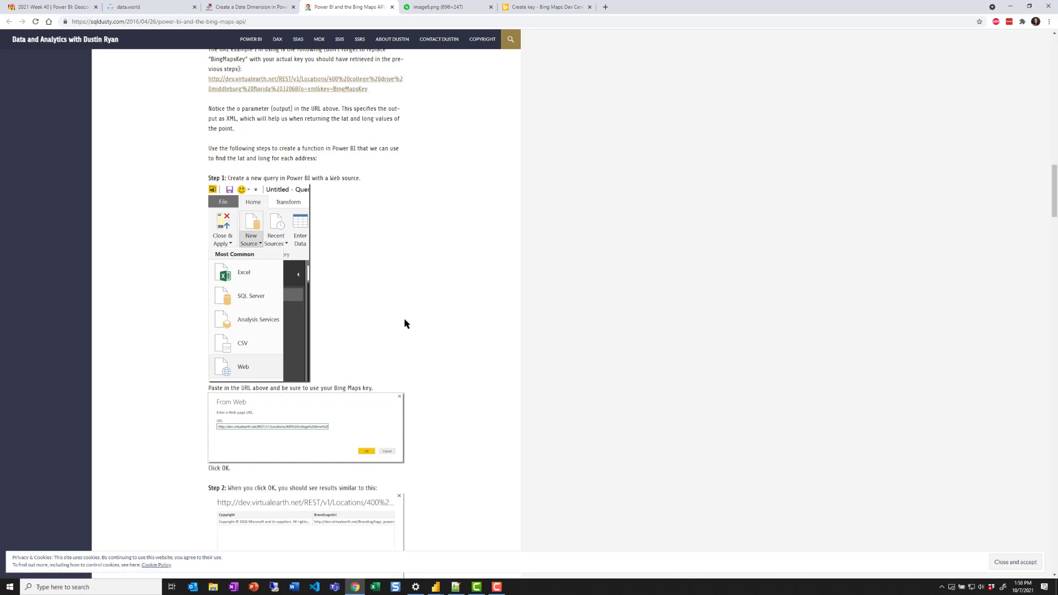
{"action": "scroll", "coordinate": [404, 323], "scroll_direction": "down", "scroll_amount": 8}
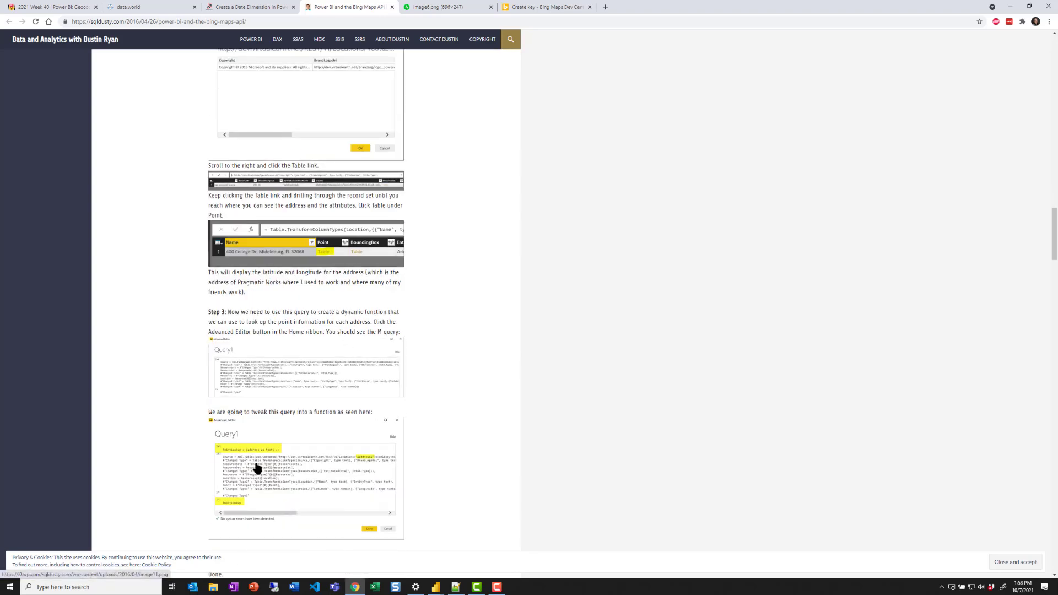
{"action": "scroll", "coordinate": [256, 467], "scroll_direction": "up", "scroll_amount": 3}
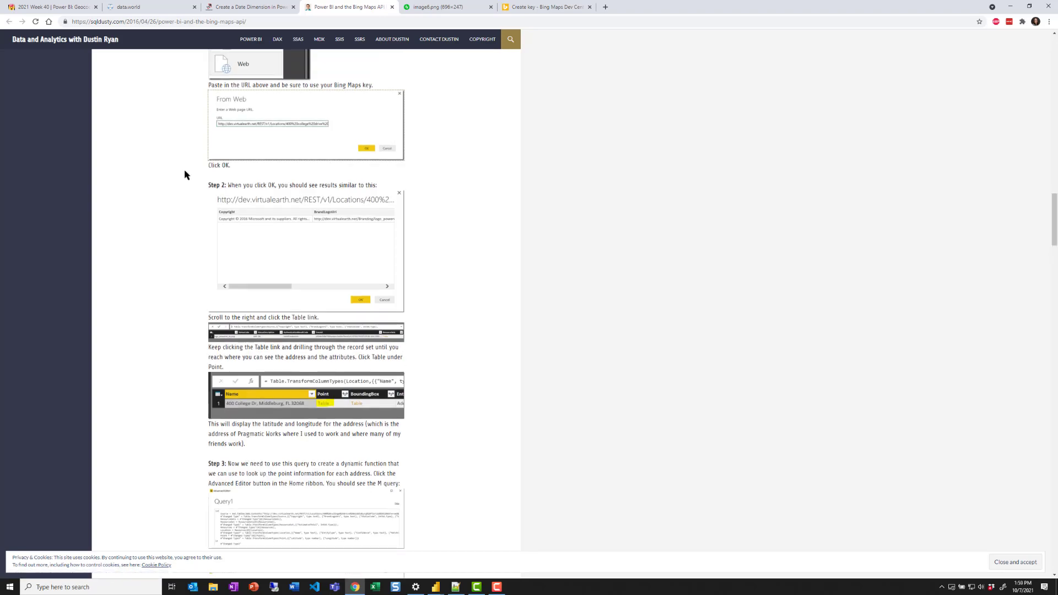
Step: Switch to Power Query Editor, create a blank query and replace its code with the PointLookup (city as text) script containing the Bing Maps API key
{"action": "key", "text": "alt+Tab"}
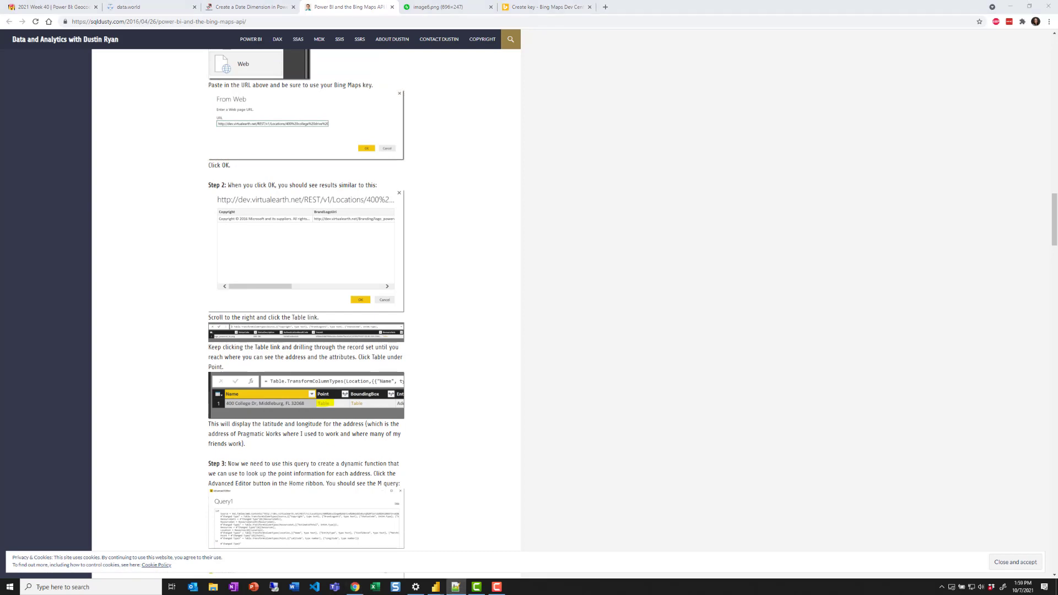
{"action": "key", "text": "alt+Tab"}
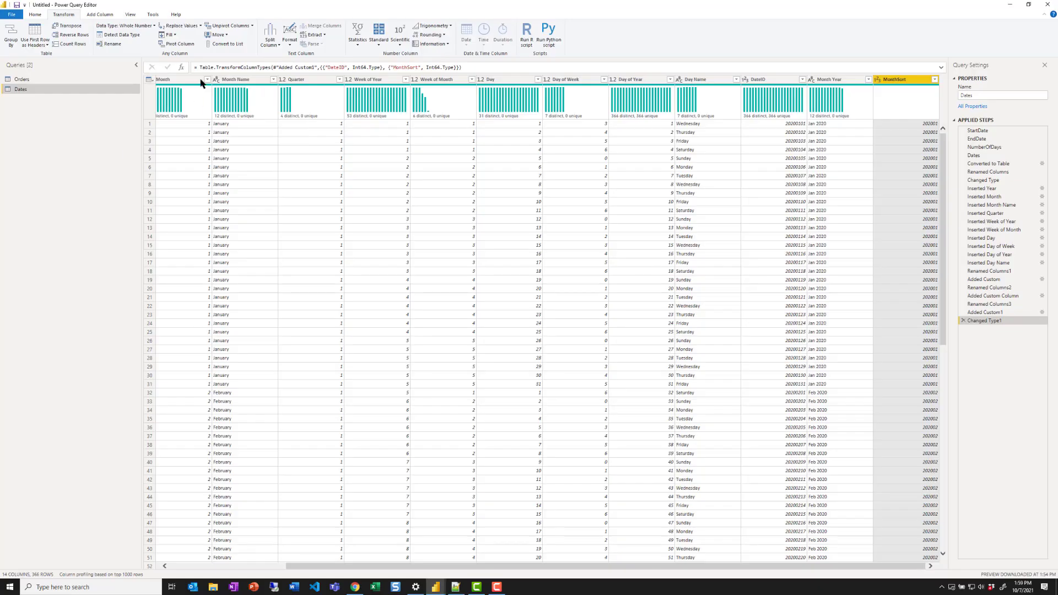
{"action": "left_click", "coordinate": [34, 15]}
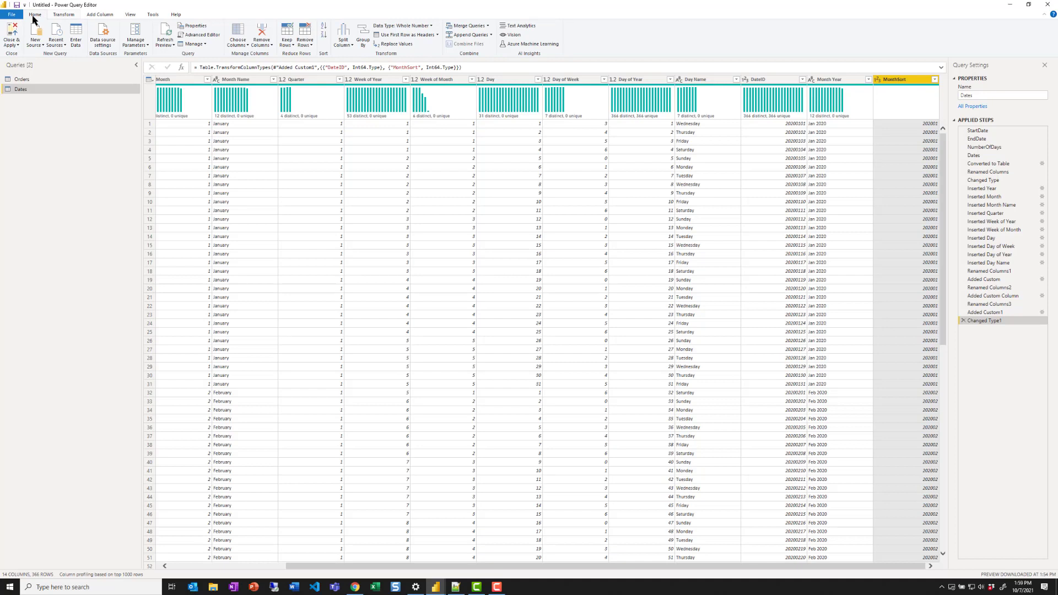
{"action": "left_click", "coordinate": [38, 48]}
{"action": "left_click", "coordinate": [39, 174]}
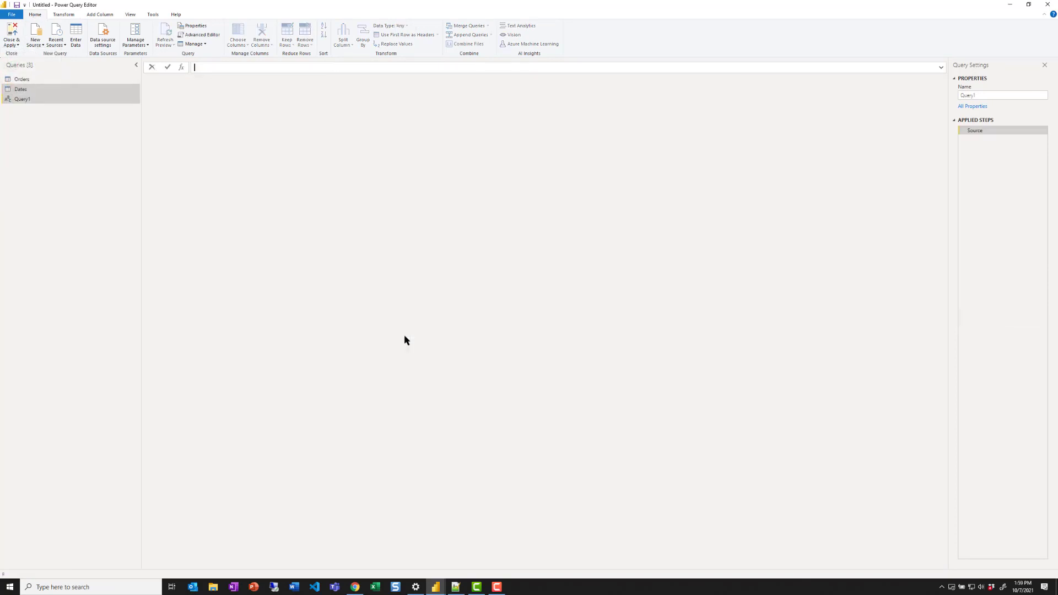
{"action": "left_click", "coordinate": [201, 35]}
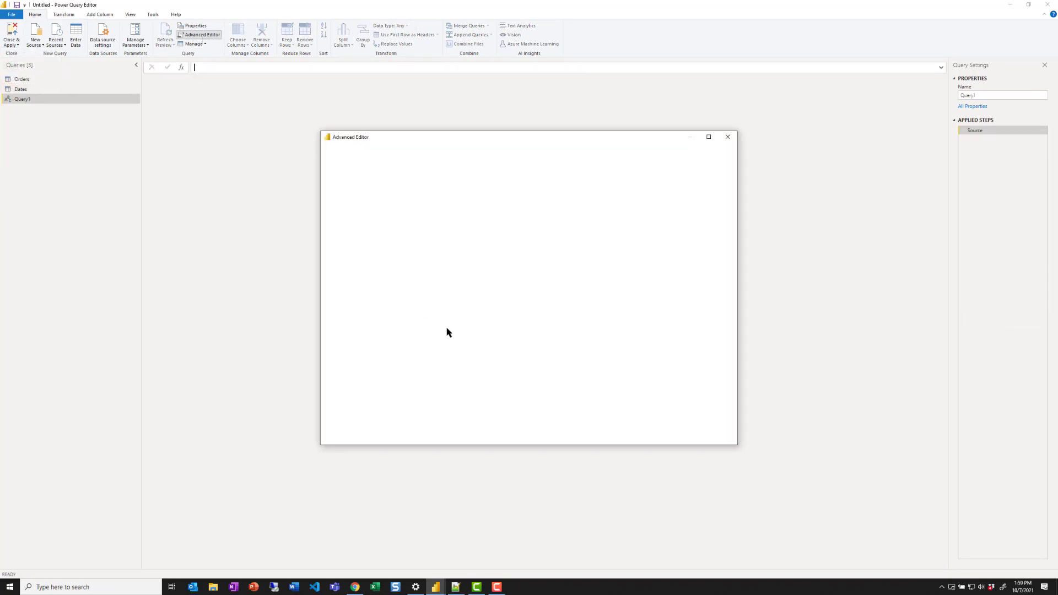
{"action": "key", "text": "ctrl+a"}
{"action": "key", "text": "ctrl+v"}
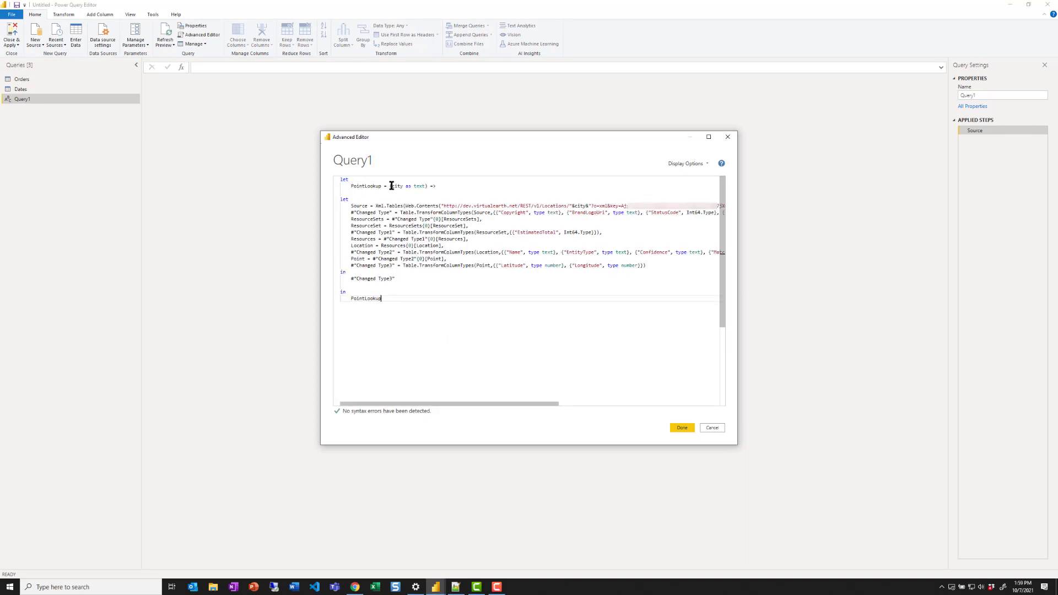
Step: Check the script's city parameter, Bing Maps source URL and Latitude and Longitude number types, and save the code as a function
{"action": "left_click_drag", "start_coordinate": [389, 186], "coordinate": [473, 180]}
{"action": "left_click_drag", "start_coordinate": [345, 205], "coordinate": [444, 206]}
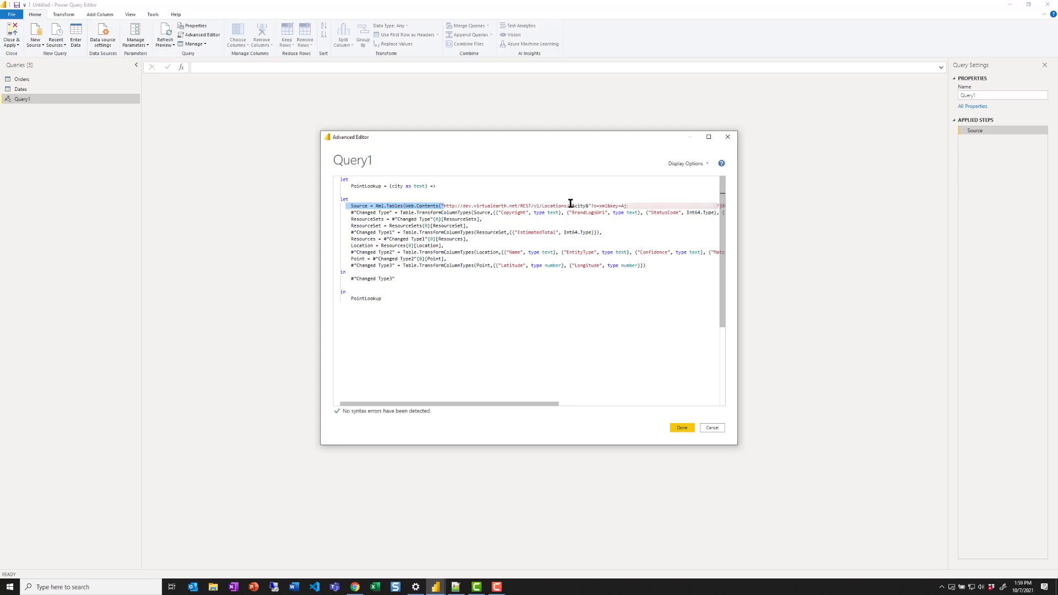
{"action": "left_click_drag", "start_coordinate": [569, 206], "coordinate": [599, 206]}
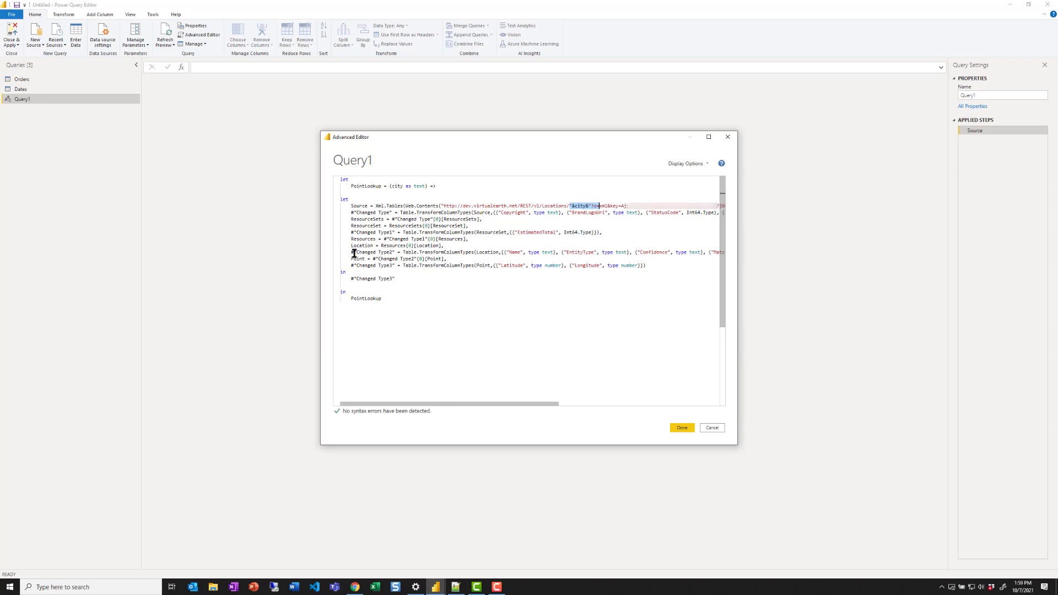
{"action": "left_click", "coordinate": [408, 252]}
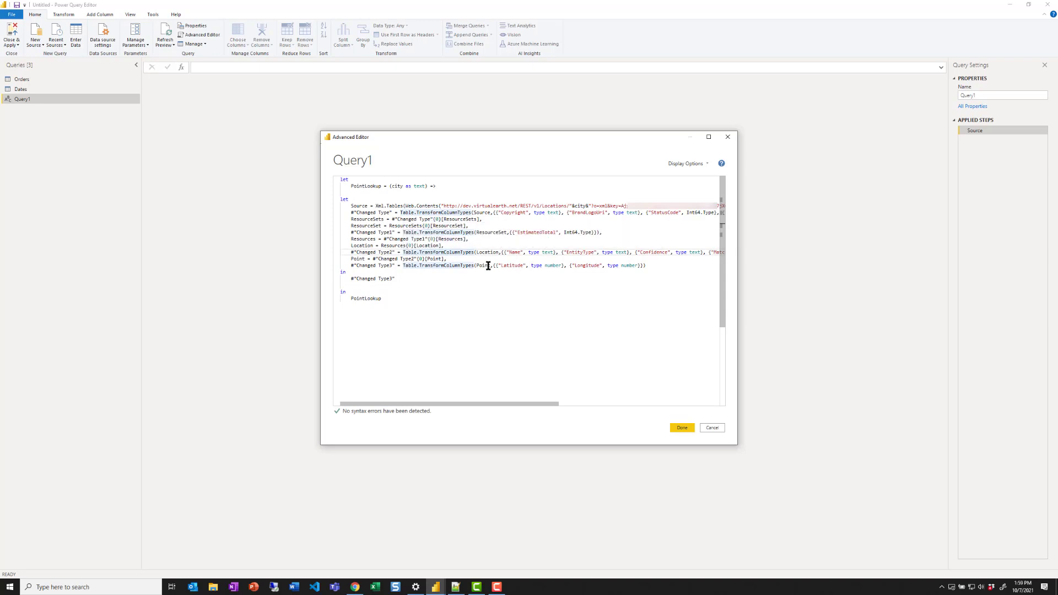
{"action": "left_click_drag", "start_coordinate": [426, 265], "coordinate": [653, 267]}
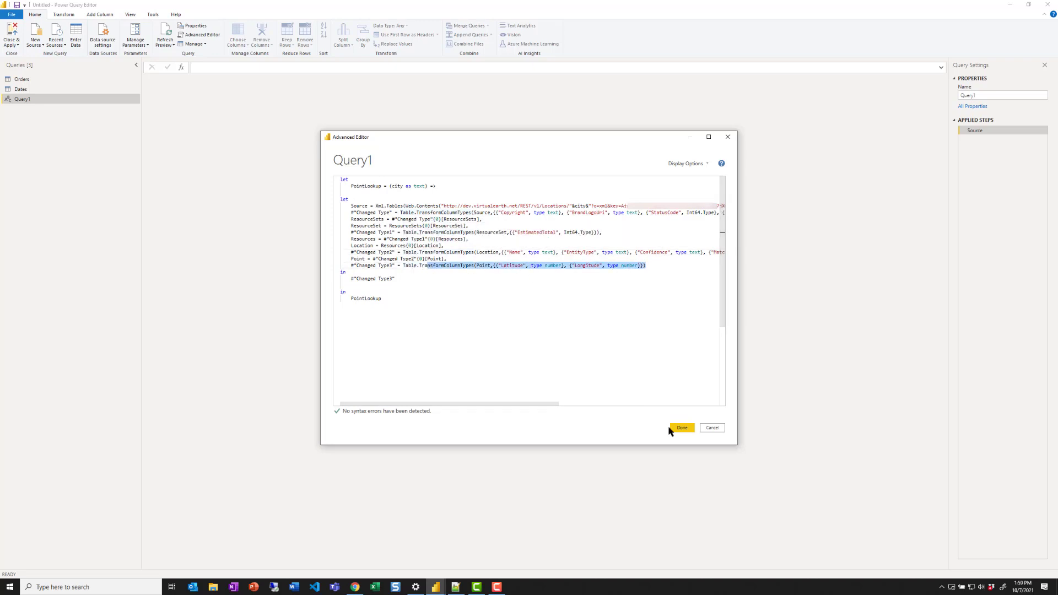
{"action": "left_click", "coordinate": [682, 428]}
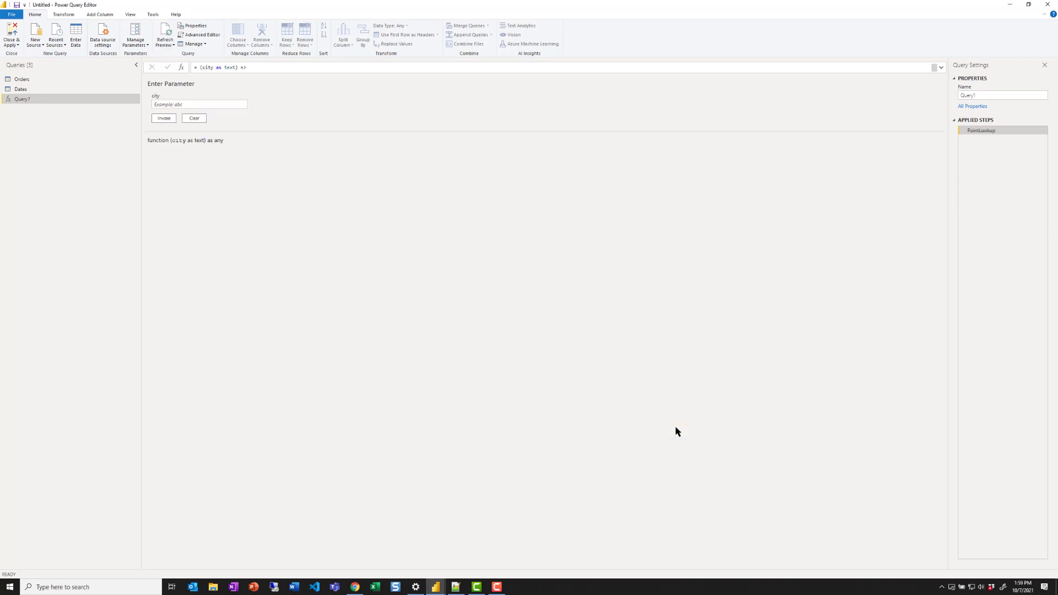
Step: Rename the geocoding function query as fn_Geocode
{"action": "double_click", "coordinate": [987, 95]}
{"action": "type", "text": "P"}
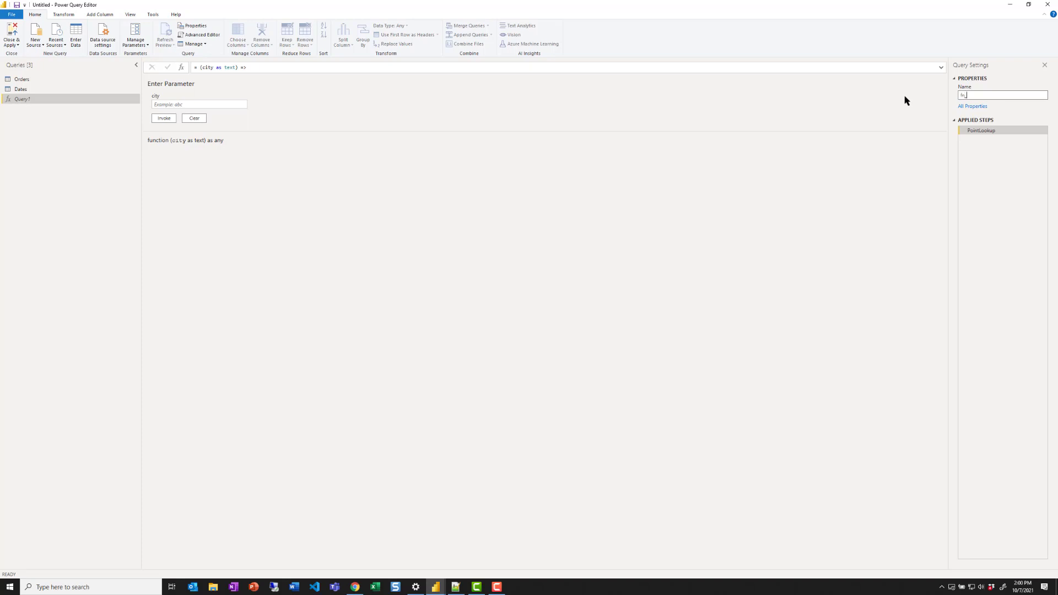
{"action": "left_click", "coordinate": [986, 188]}
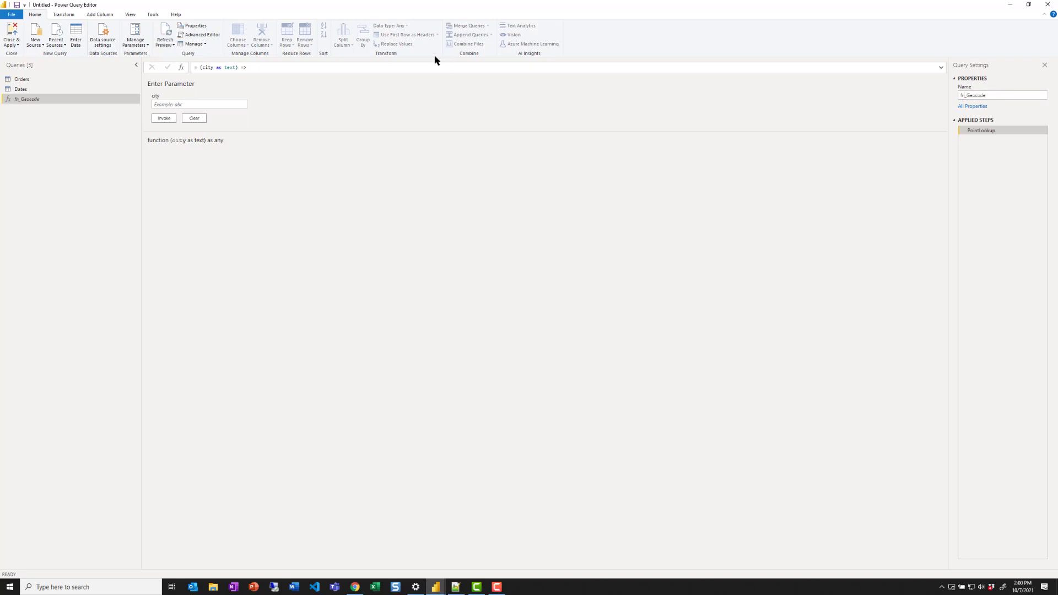
Step: Filter the Orders query to rows with order_date from 1/1/2020 through 12/31/2020 inclusive
{"action": "left_click", "coordinate": [22, 79]}
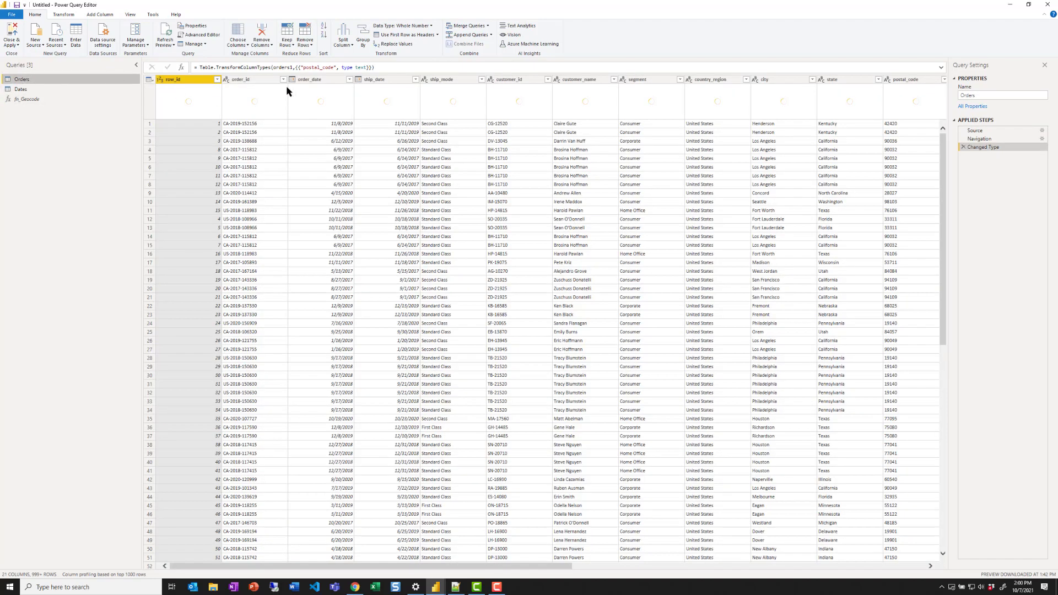
{"action": "left_click", "coordinate": [348, 79]}
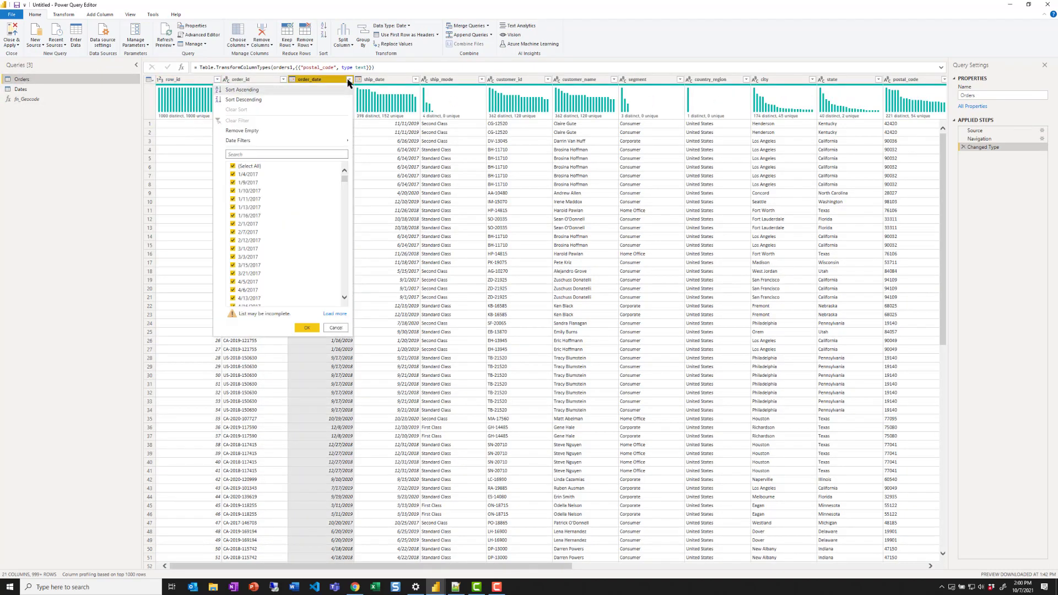
{"action": "mouse_move", "coordinate": [327, 142]}
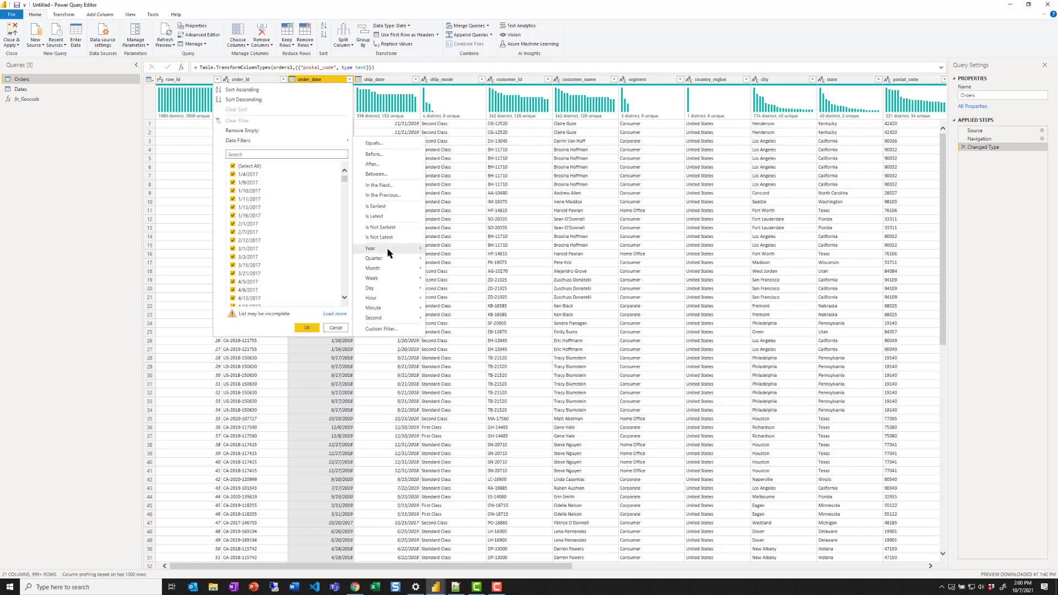
{"action": "mouse_move", "coordinate": [388, 250]}
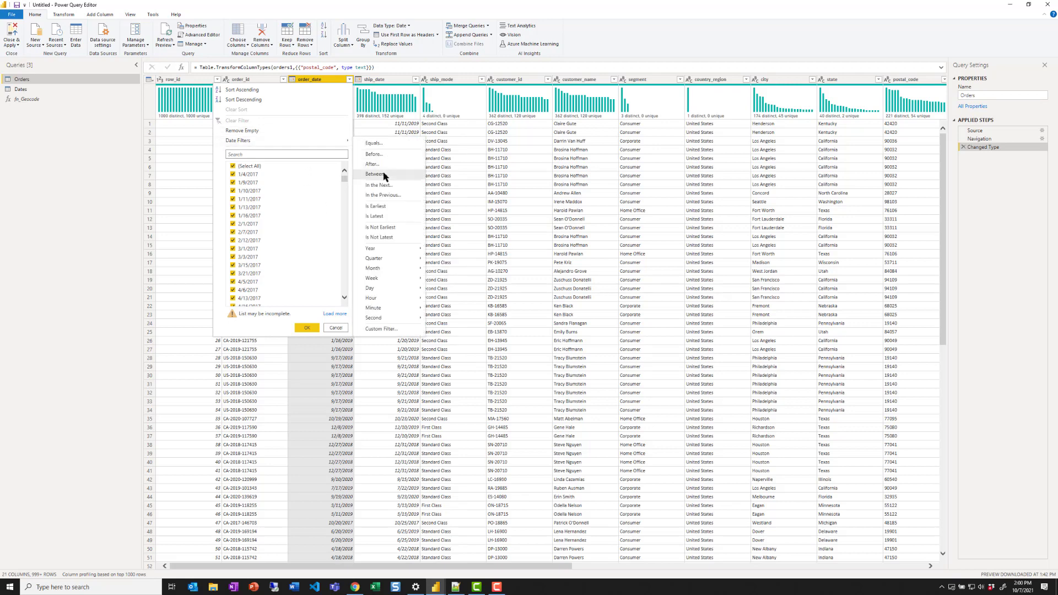
{"action": "left_click", "coordinate": [380, 174]}
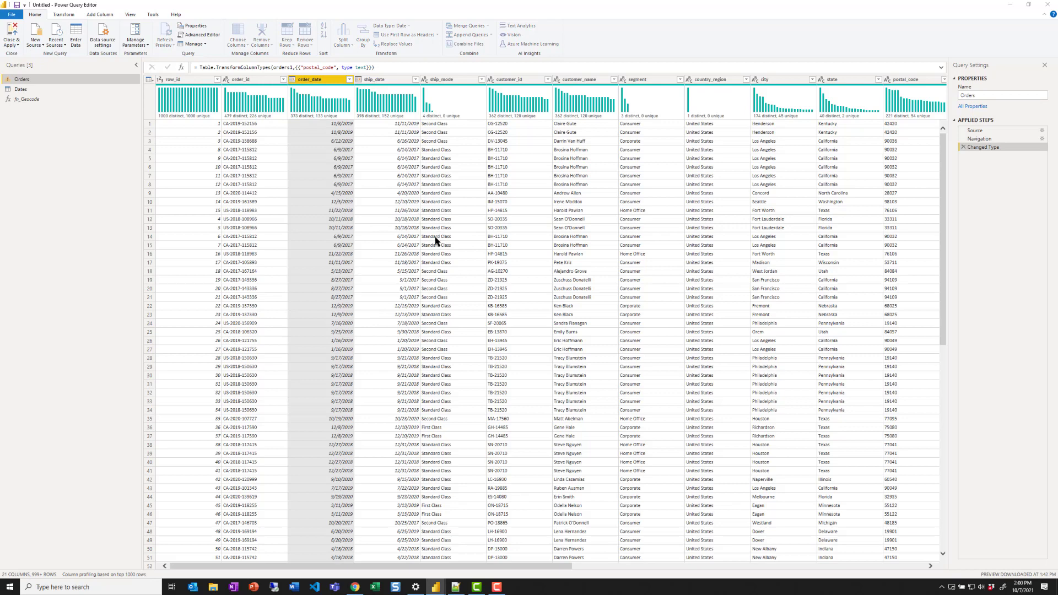
{"action": "left_click", "coordinate": [492, 290]}
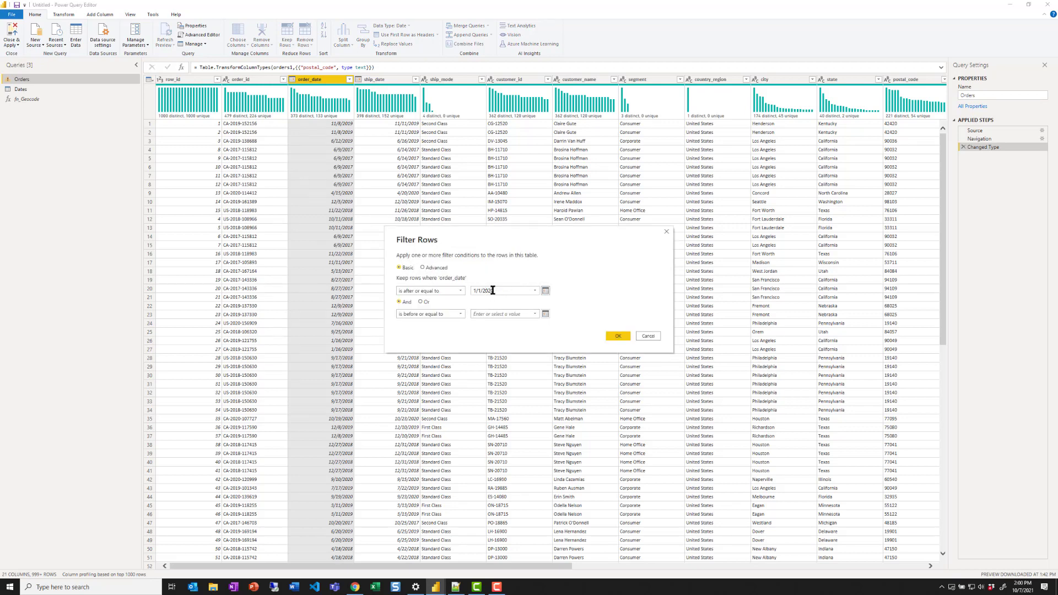
{"action": "key", "text": "Tab"}
{"action": "key", "text": "Tab"}
{"action": "left_click", "coordinate": [619, 336]}
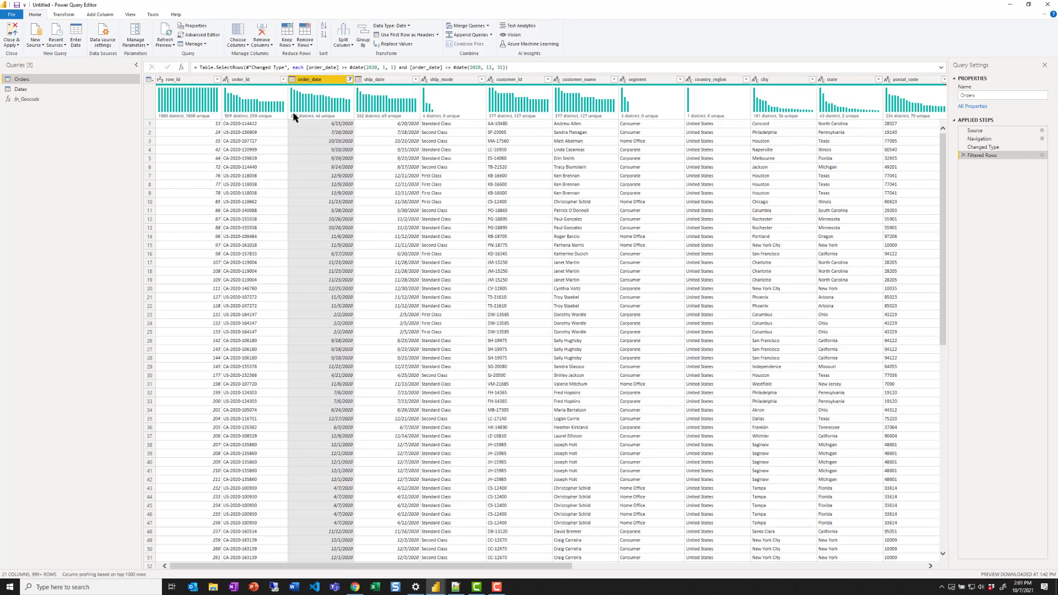
Step: Add a custom column named Location to Orders with the formula [city] & ", " & [state] & ", " & [country_region]
{"action": "left_click", "coordinate": [100, 14]}
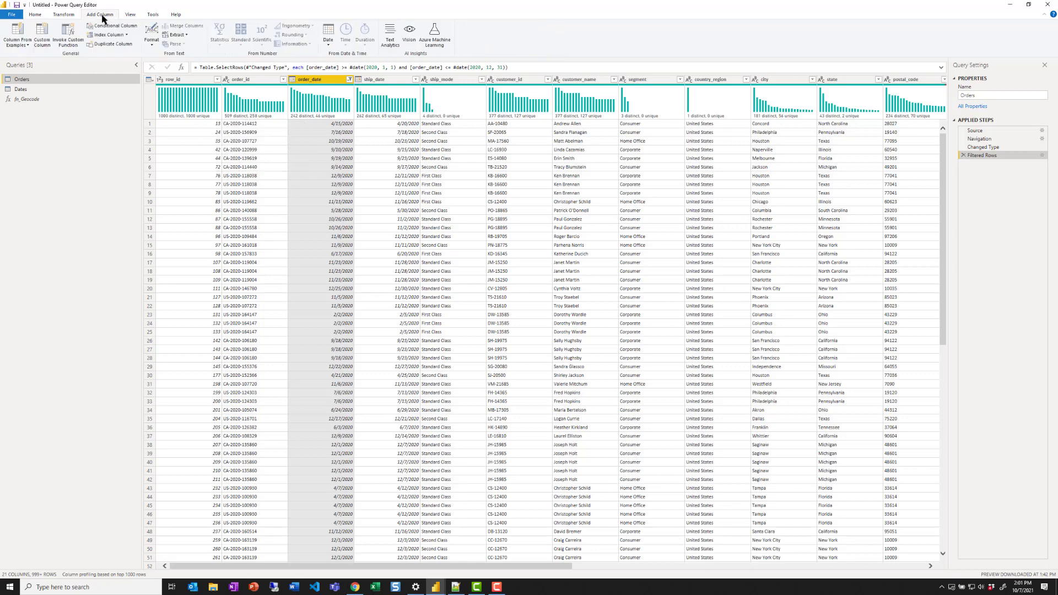
{"action": "left_click", "coordinate": [47, 30]}
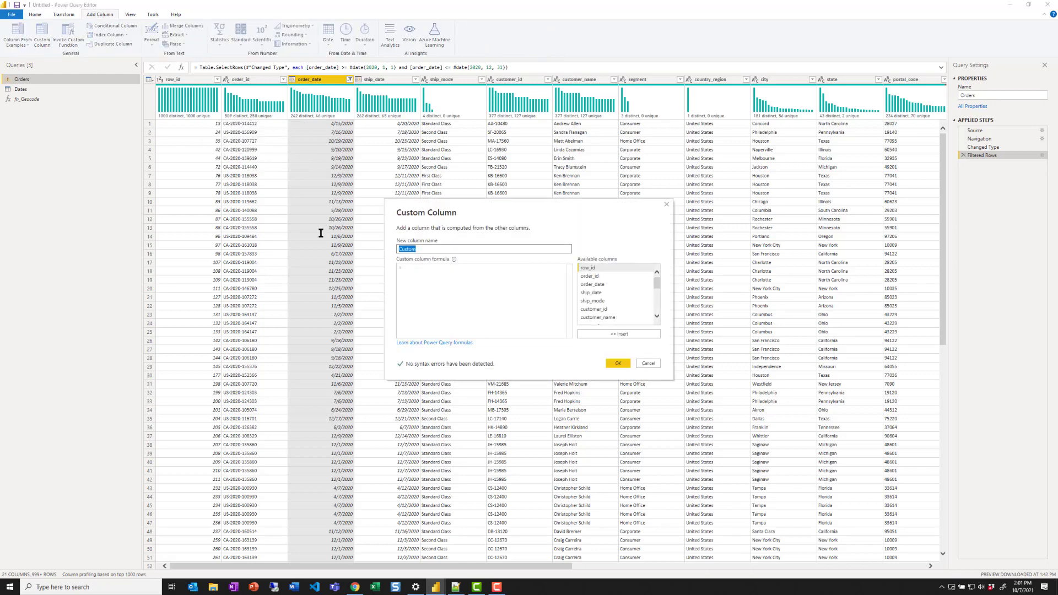
{"action": "type", "text": "Location"}
{"action": "left_click", "coordinate": [491, 288]}
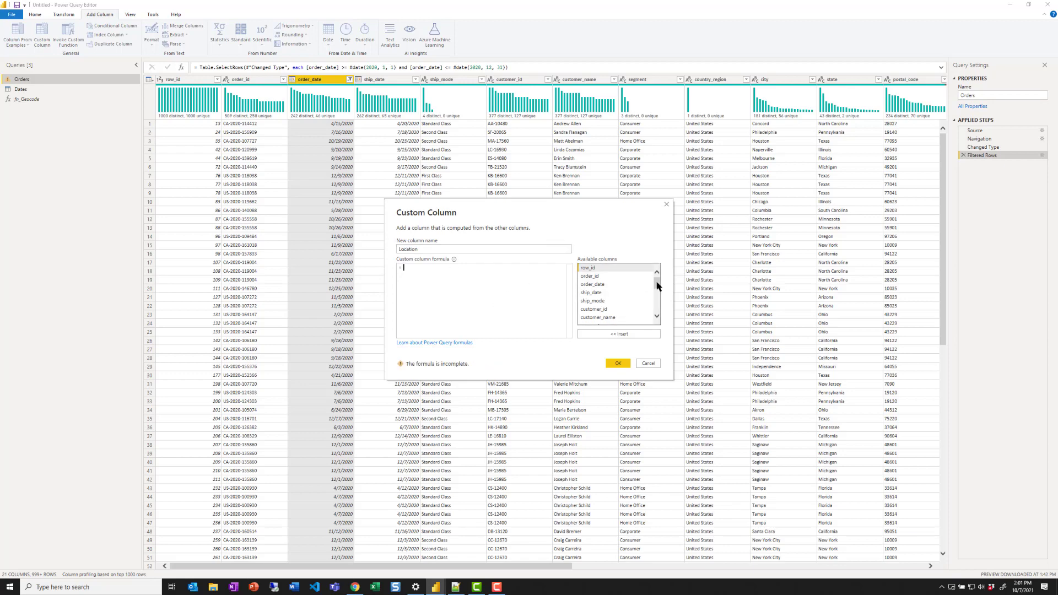
{"action": "scroll", "coordinate": [639, 297], "scroll_direction": "down", "scroll_amount": 2}
{"action": "double_click", "coordinate": [590, 303]}
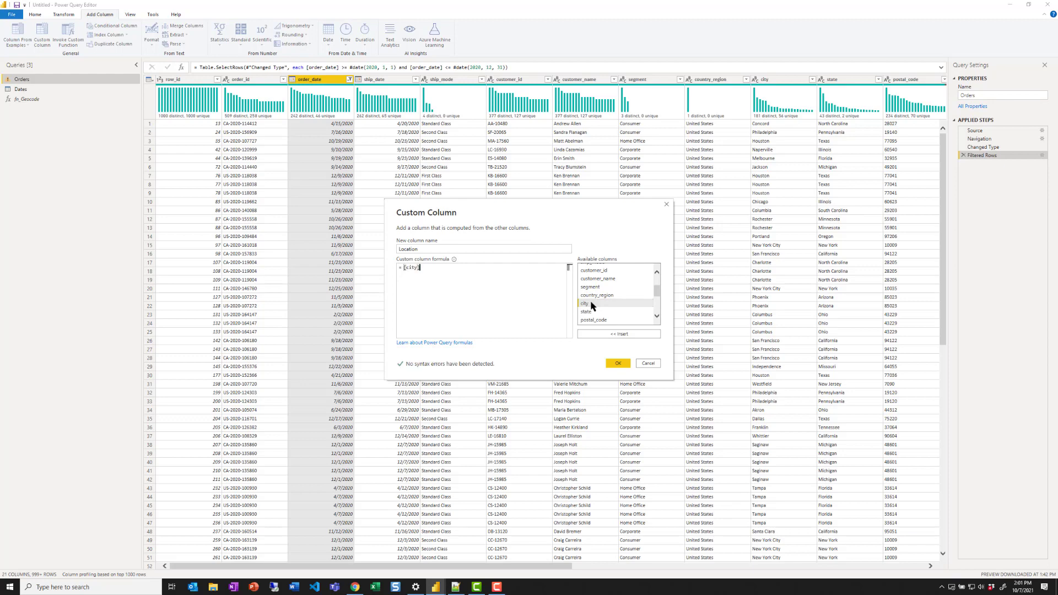
{"action": "type", "text": "& \", \" &"}
{"action": "double_click", "coordinate": [587, 312]}
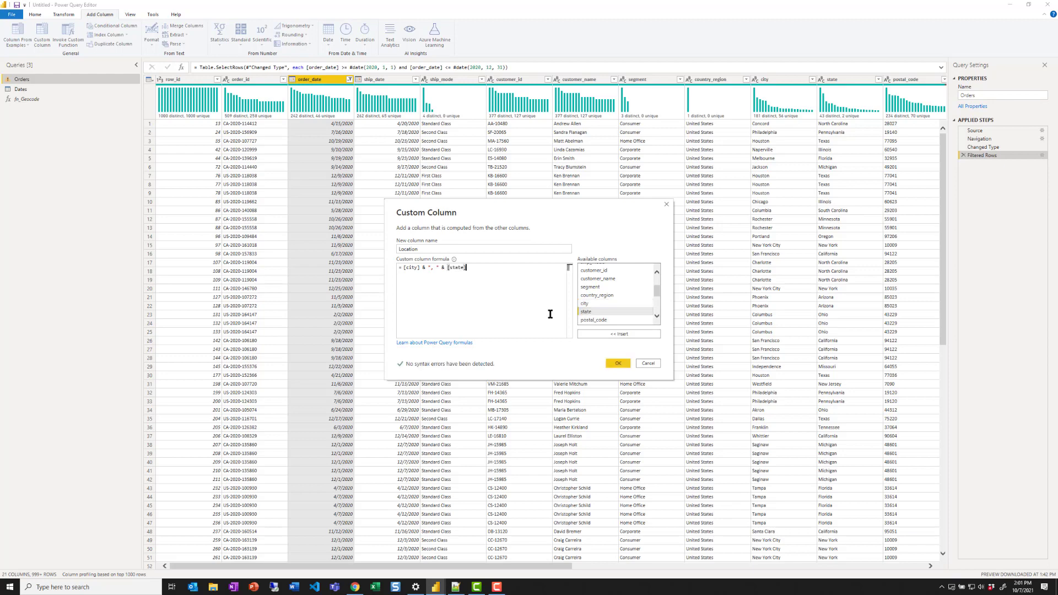
{"action": "type", "text": "& \", \" &"}
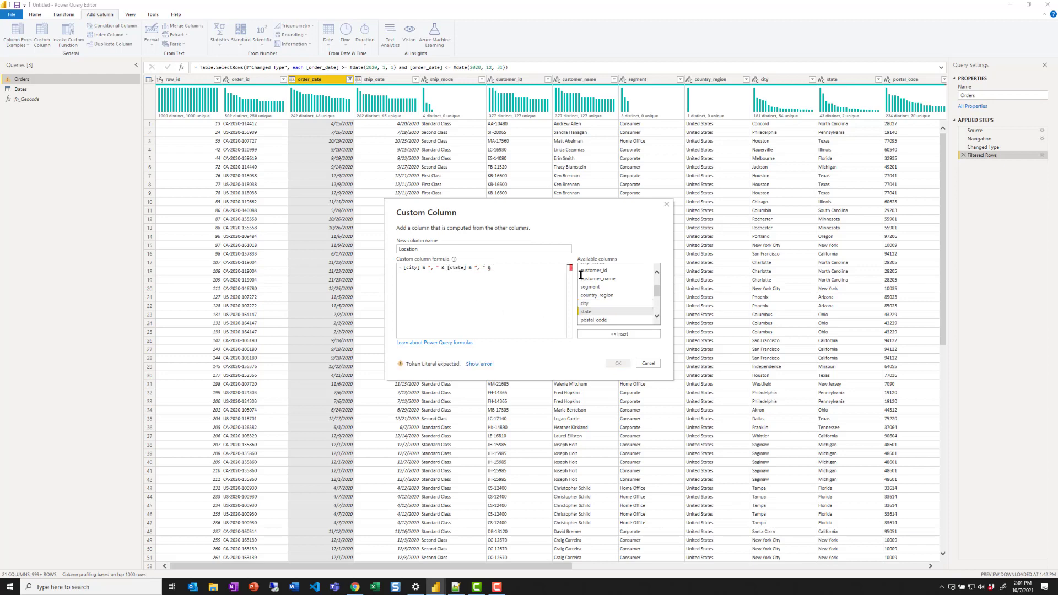
{"action": "mouse_move", "coordinate": [657, 292]}
{"action": "left_mouse_down"}
{"action": "mouse_move", "coordinate": [659, 310]}
{"action": "mouse_move", "coordinate": [658, 292]}
{"action": "left_mouse_up"}
{"action": "double_click", "coordinate": [609, 305]}
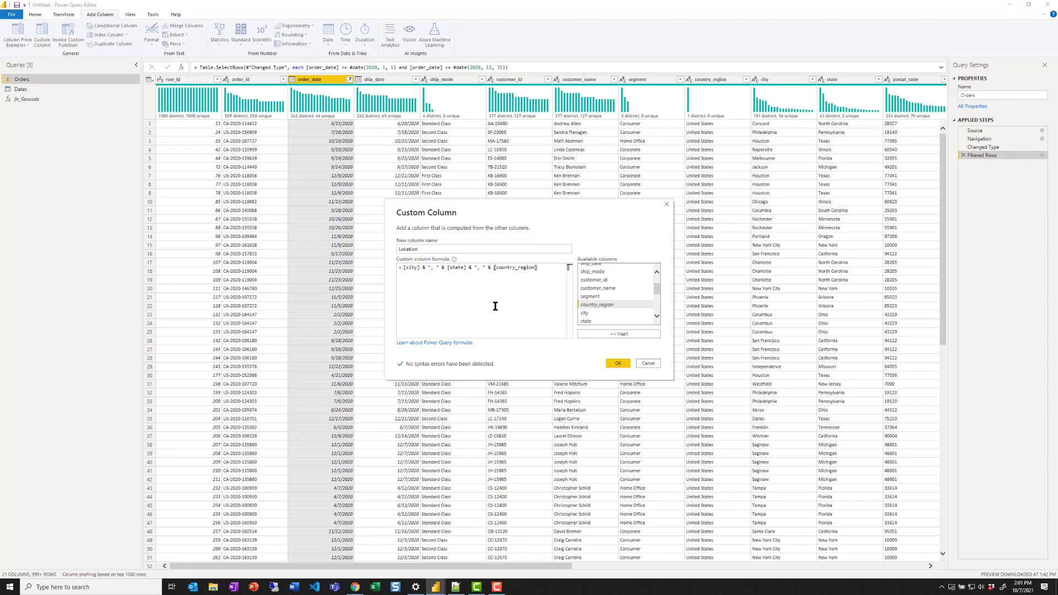
{"action": "left_click", "coordinate": [618, 365]}
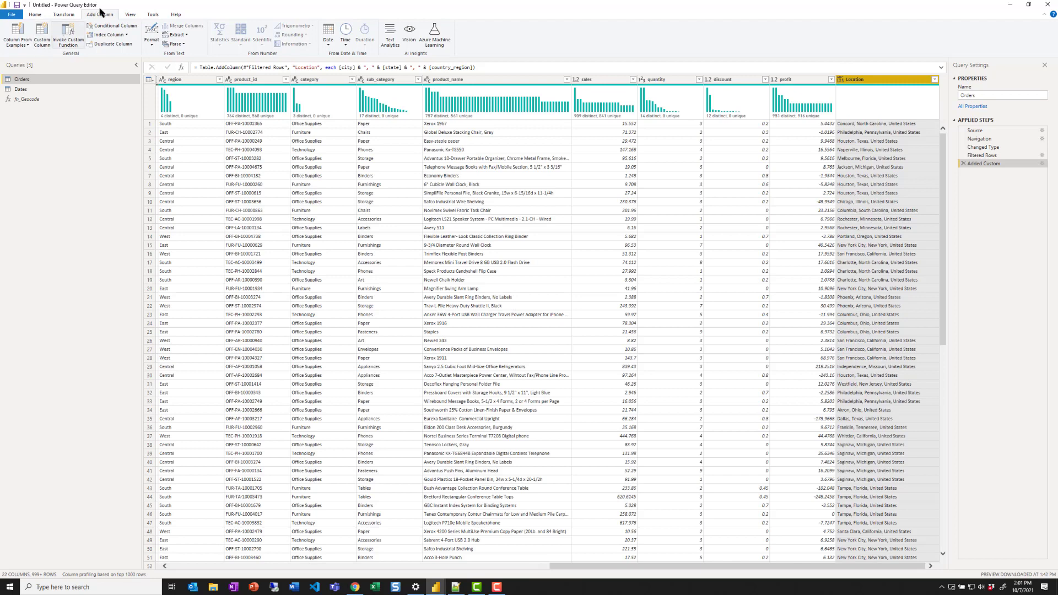
Step: Invoke the fn_Geocode custom function on each Orders row, using the Location column as its city parameter and fn_Geocode as the new column name
{"action": "left_click", "coordinate": [69, 34]}
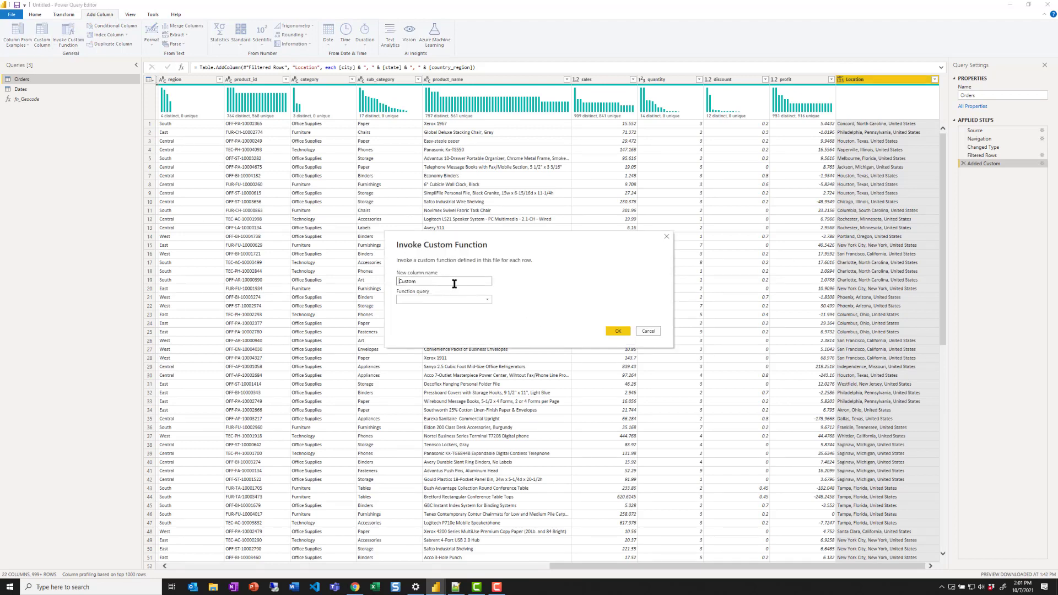
{"action": "left_click_drag", "start_coordinate": [453, 281], "coordinate": [372, 286]}
{"action": "left_click", "coordinate": [432, 298]}
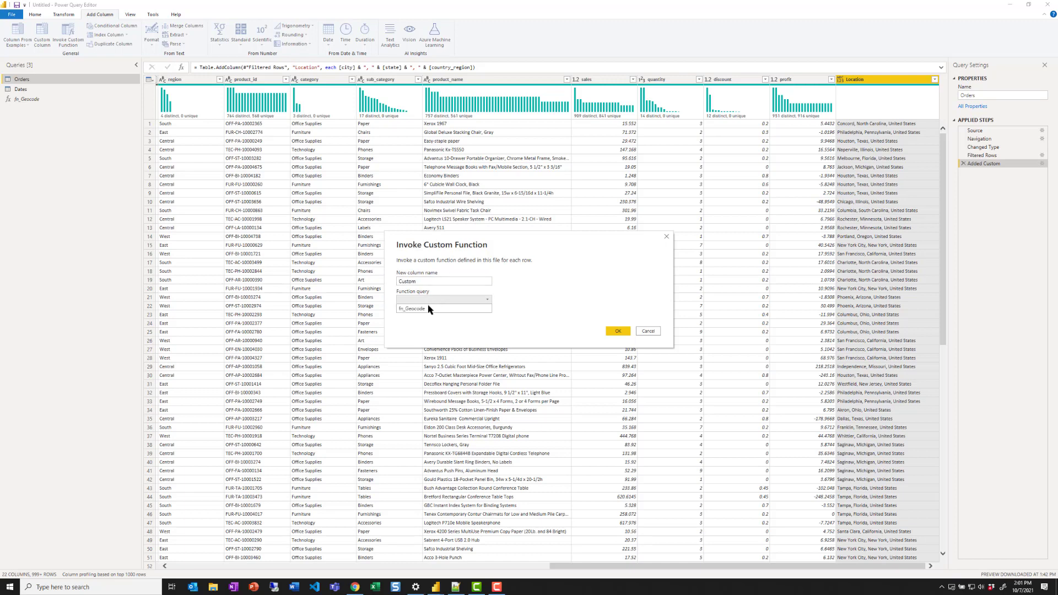
{"action": "left_click", "coordinate": [430, 309]}
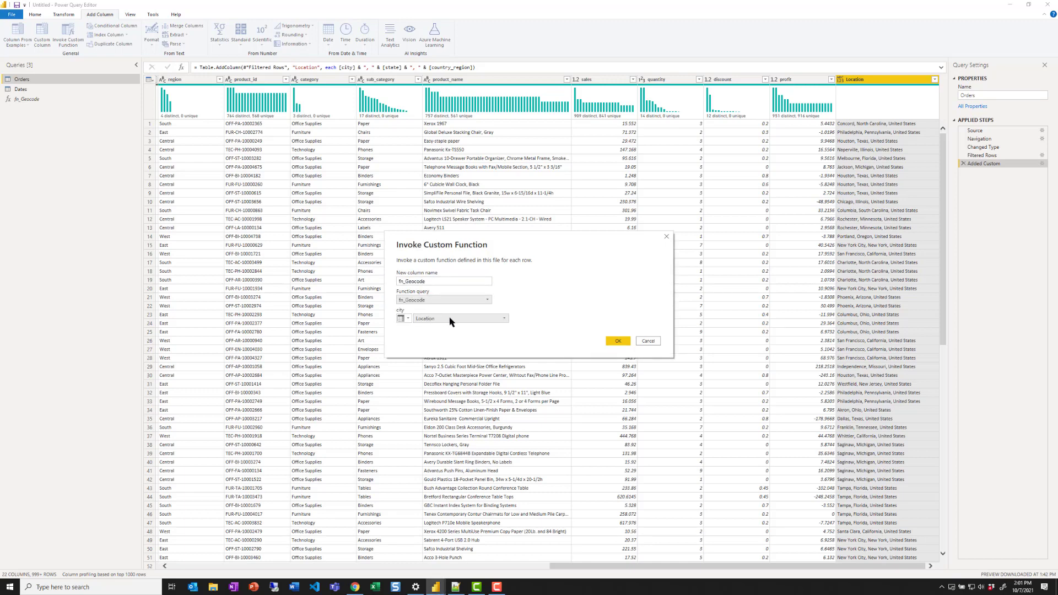
{"action": "left_click", "coordinate": [490, 319]}
{"action": "left_click", "coordinate": [492, 323]}
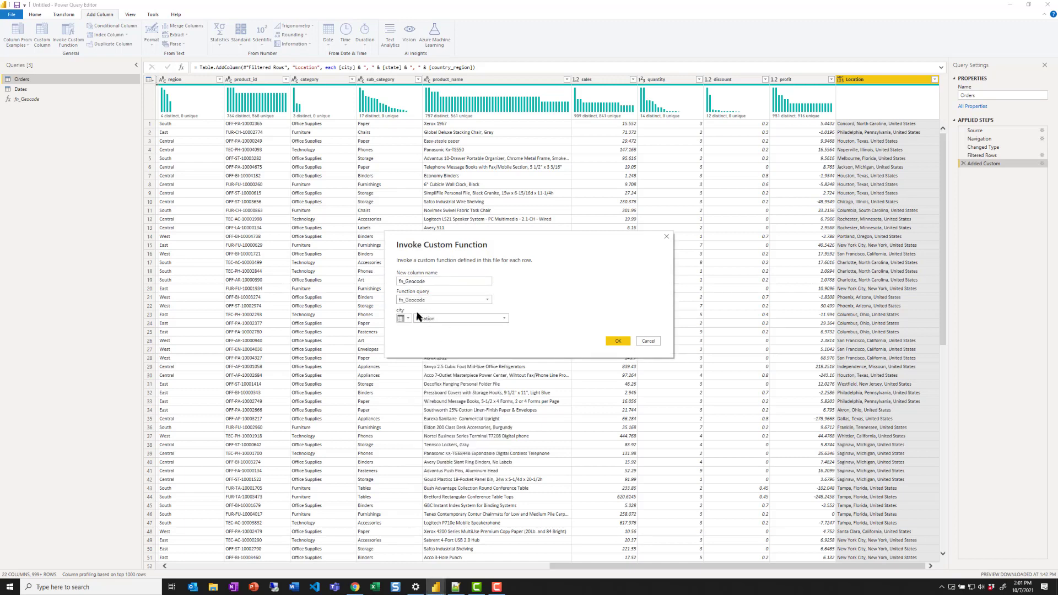
{"action": "left_click", "coordinate": [616, 342]}
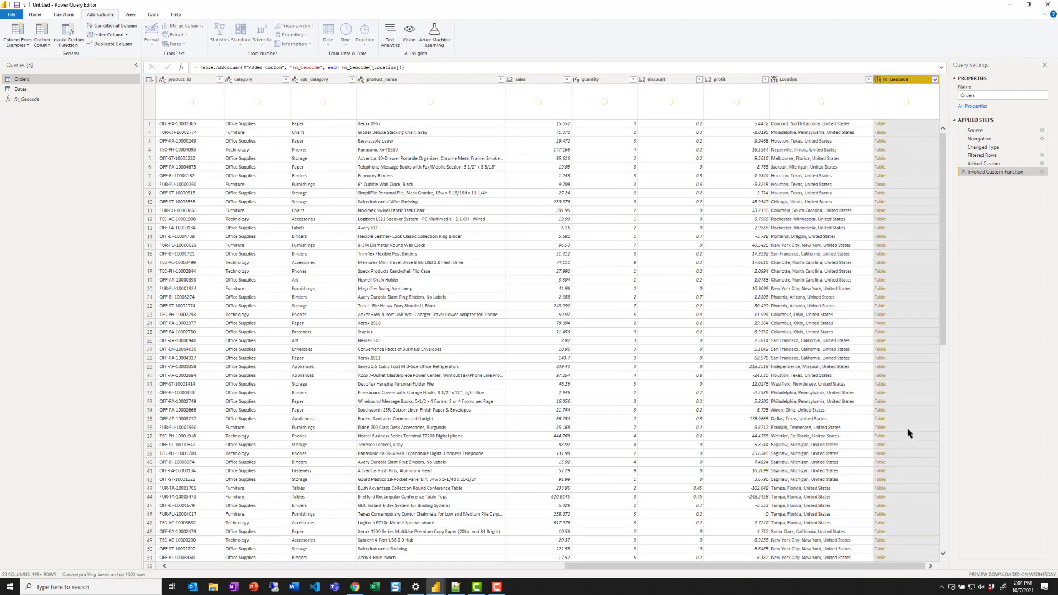
Step: Expand the fn_Geocode column into Latitude and Longitude without the original column name as prefix
{"action": "left_click", "coordinate": [935, 81]}
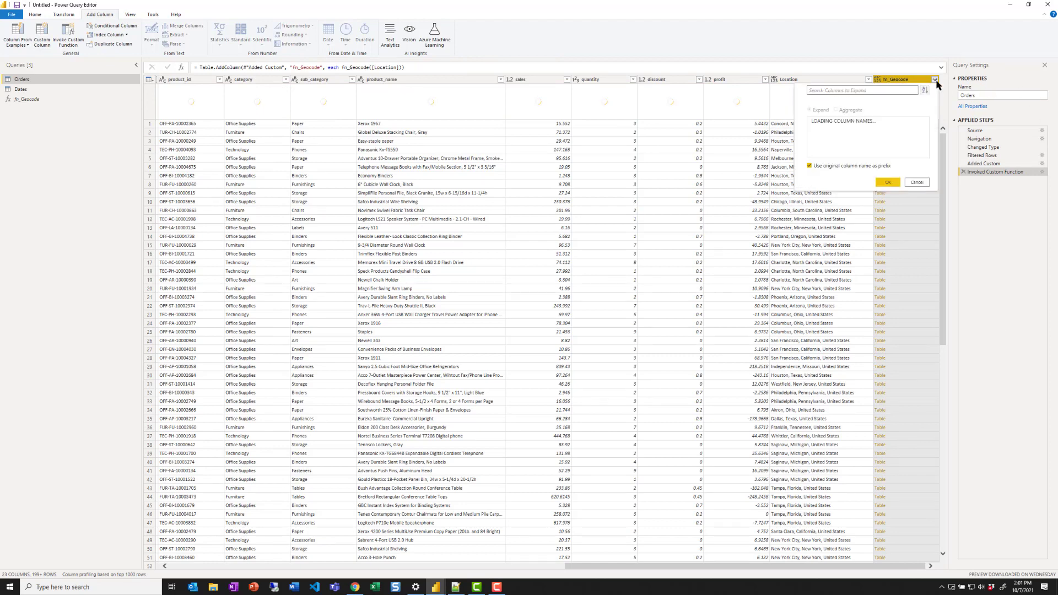
{"action": "left_click", "coordinate": [810, 167]}
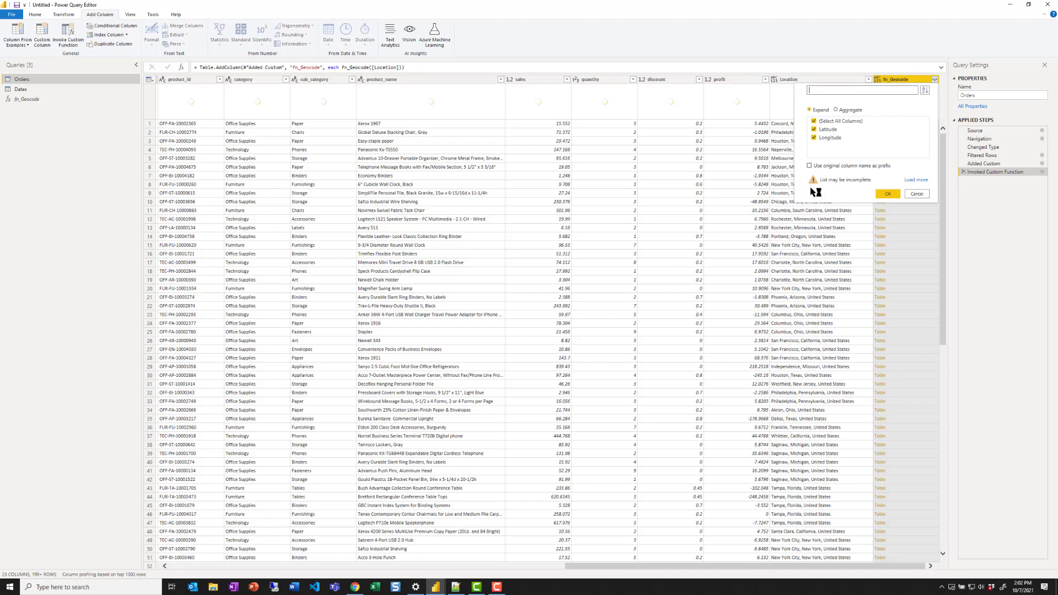
{"action": "left_click", "coordinate": [814, 121]}
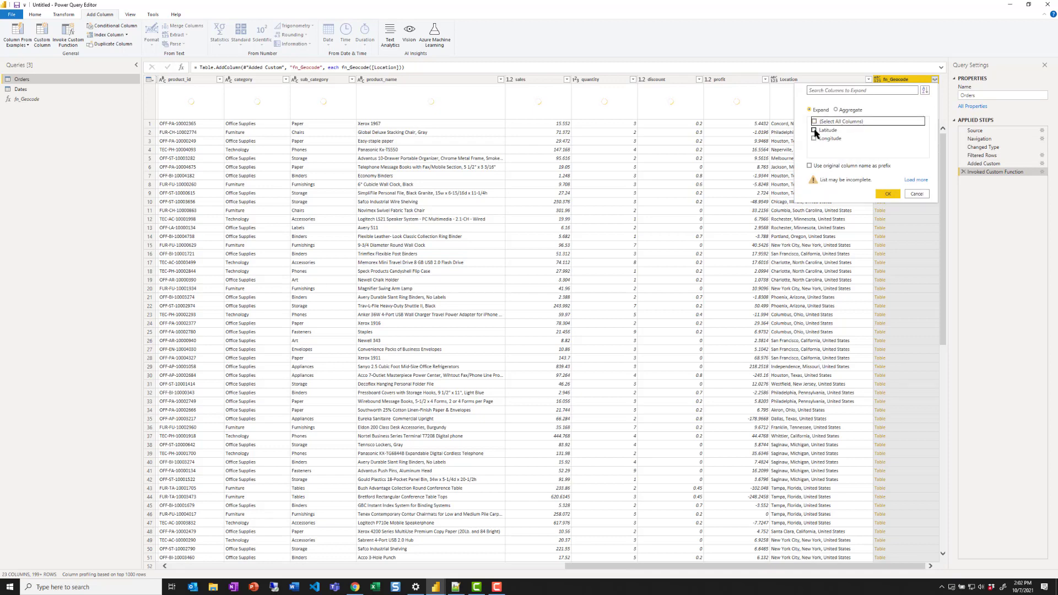
{"action": "left_click", "coordinate": [814, 130]}
{"action": "left_click", "coordinate": [814, 139]}
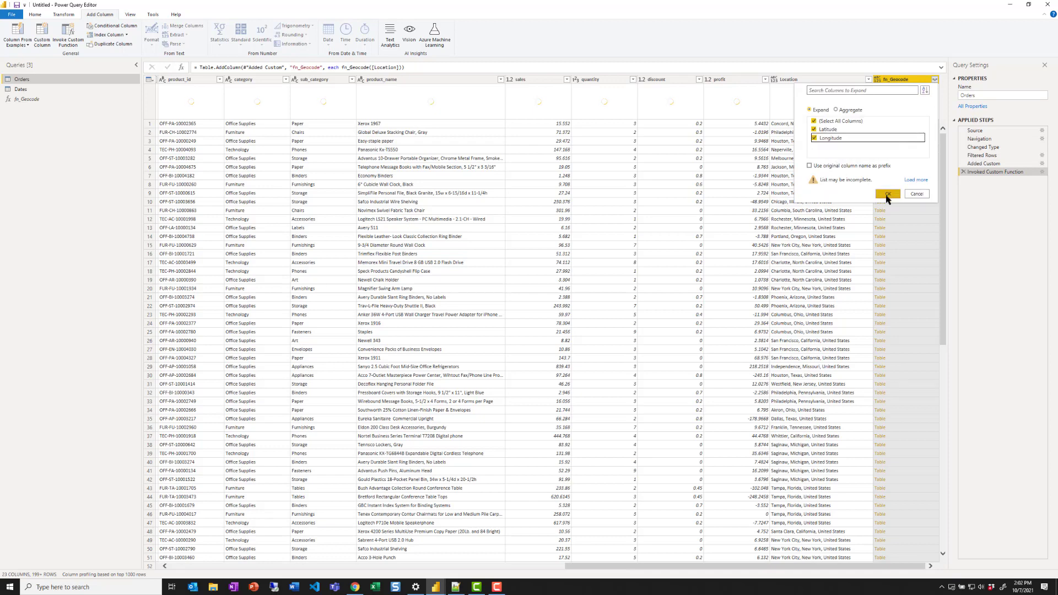
{"action": "left_click", "coordinate": [887, 195]}
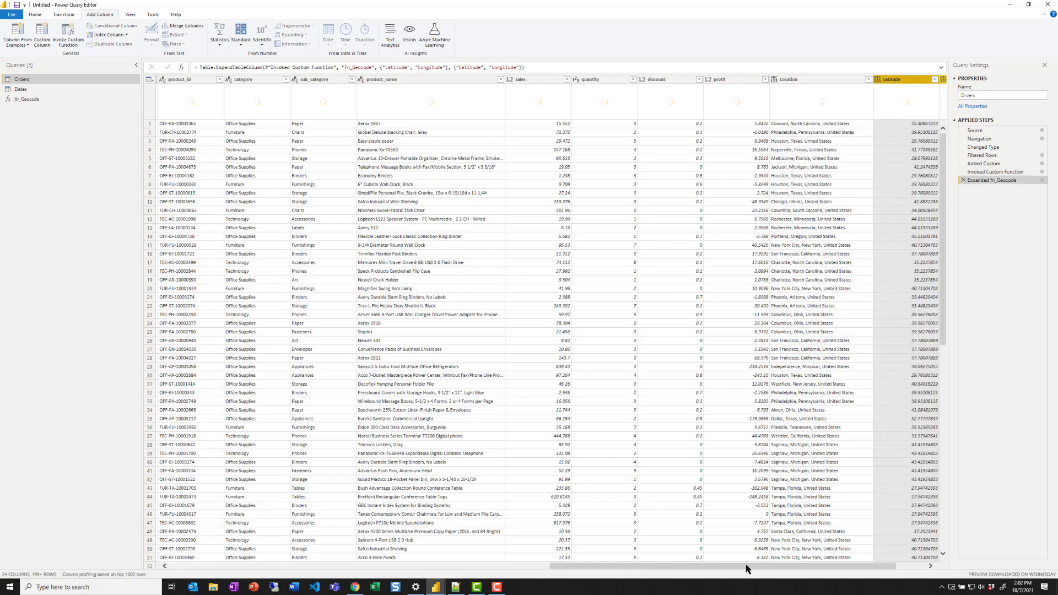
Step: Set the Latitude and Longitude columns to the Decimal Number type, and close Power Query Editor with the changes applied
{"action": "left_click_drag", "start_coordinate": [746, 568], "coordinate": [777, 567]}
{"action": "left_click", "coordinate": [832, 79]}
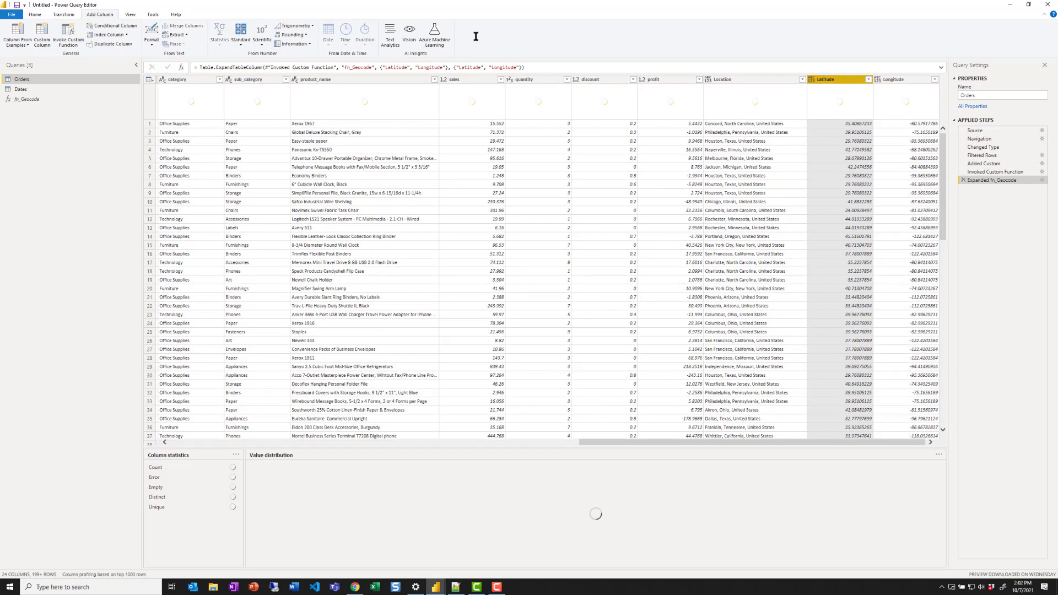
{"action": "left_click", "coordinate": [64, 14]}
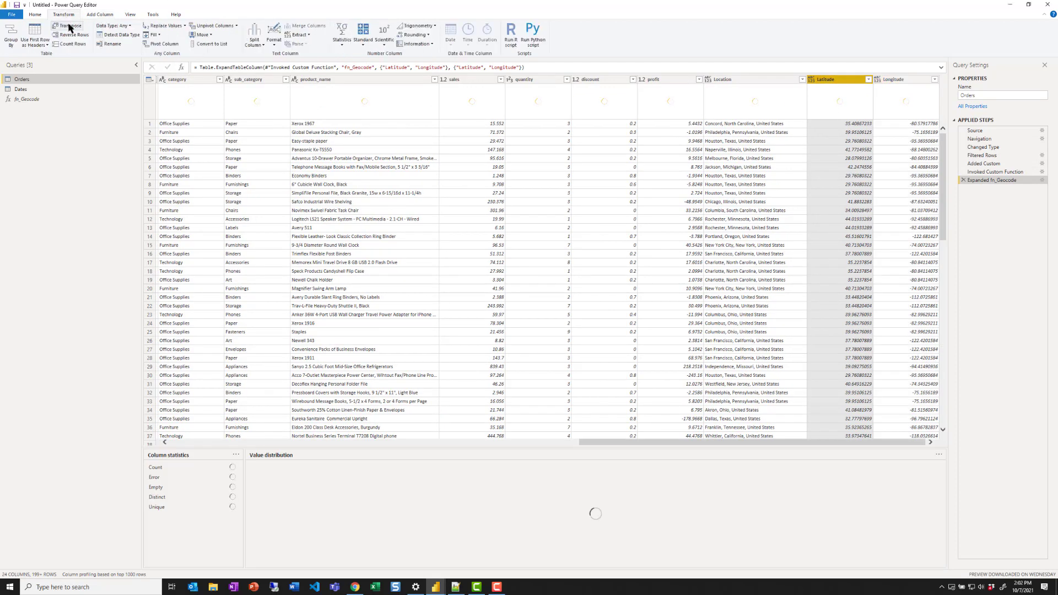
{"action": "left_click", "coordinate": [130, 26]}
{"action": "left_click", "coordinate": [270, 50]}
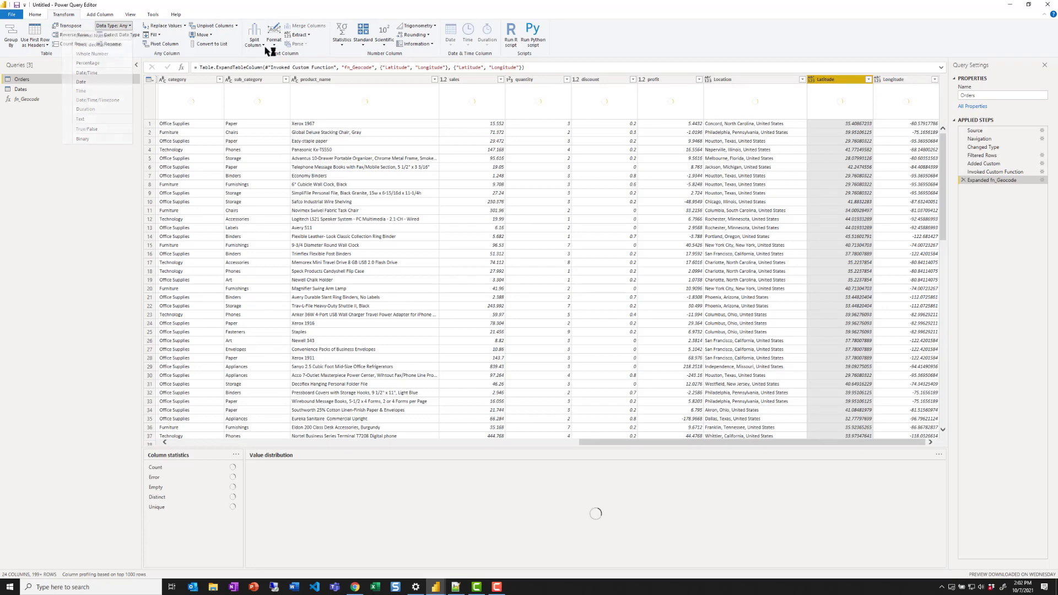
{"action": "left_click", "coordinate": [905, 81]}
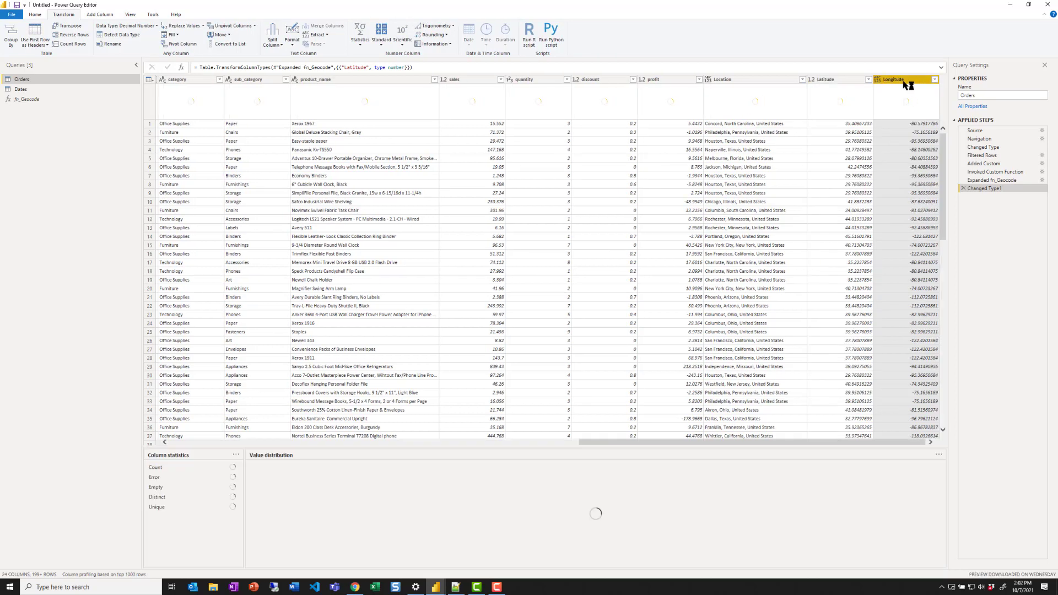
{"action": "left_click", "coordinate": [110, 26]}
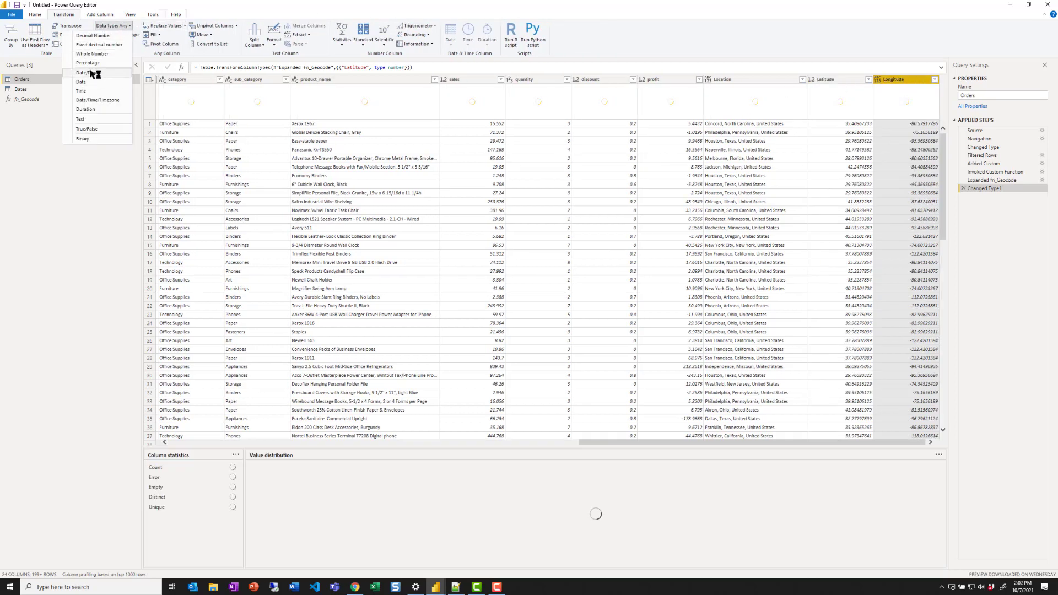
{"action": "left_click", "coordinate": [90, 36]}
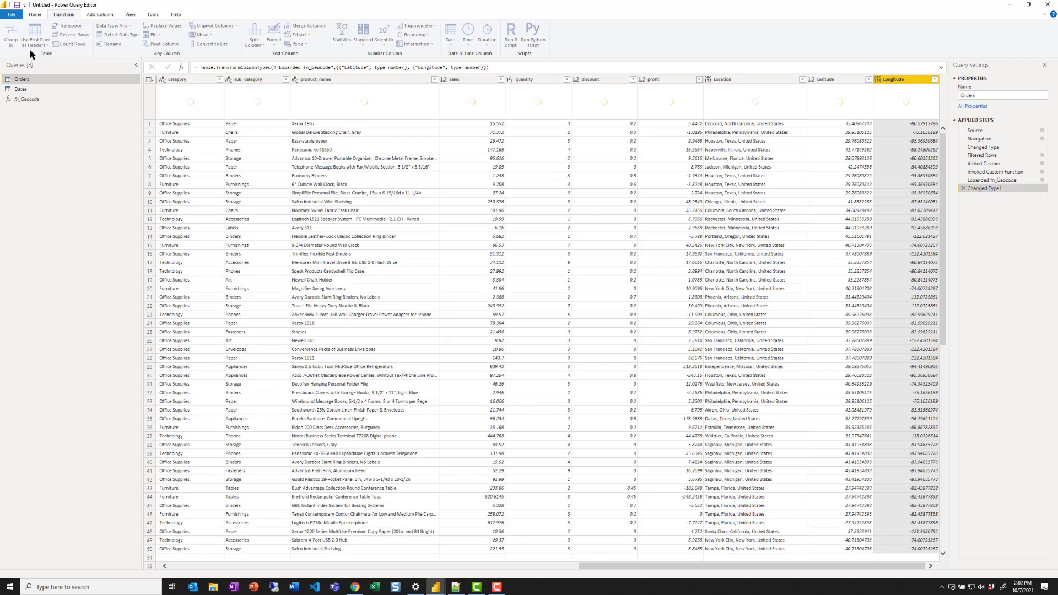
{"action": "left_click", "coordinate": [34, 16]}
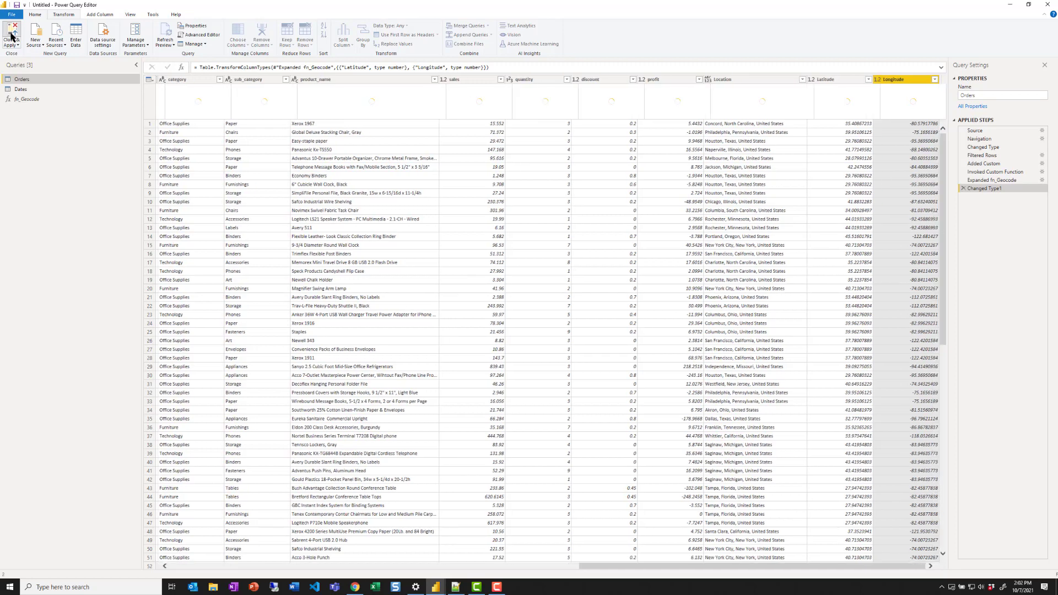
{"action": "left_click", "coordinate": [11, 37]}
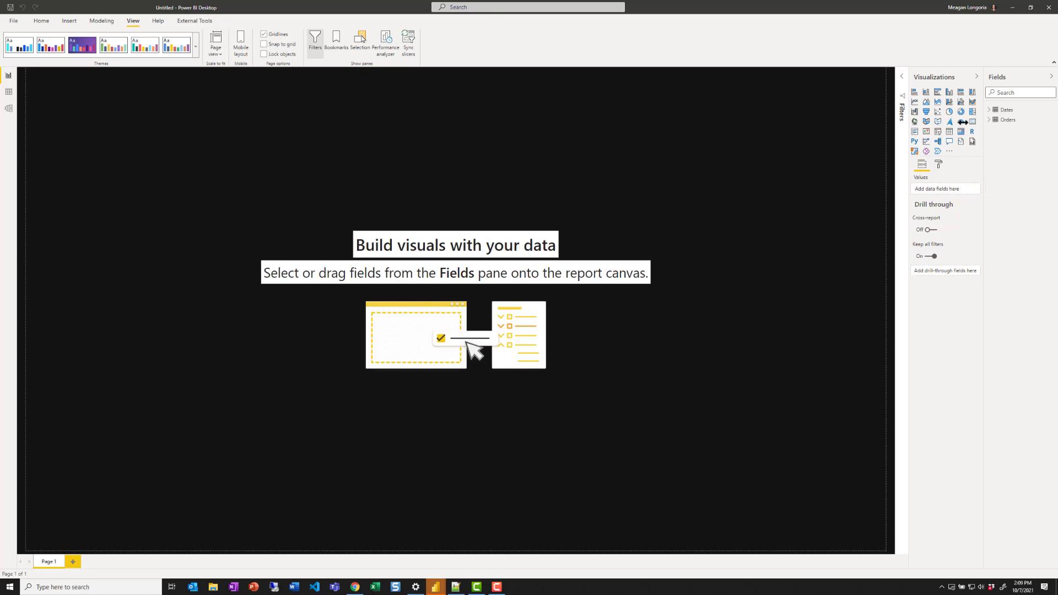
Step: Create a measure in the Orders table with the formula Orders = DISTINCTCOUNT('Orders'[order_id])
{"action": "left_click", "coordinate": [990, 122]}
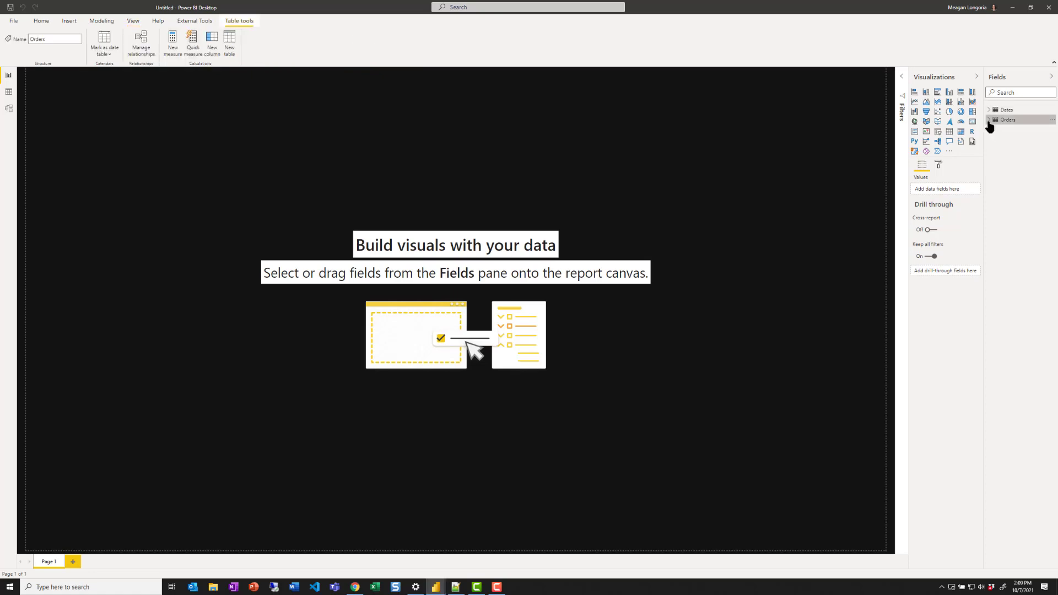
{"action": "left_click", "coordinate": [989, 121]}
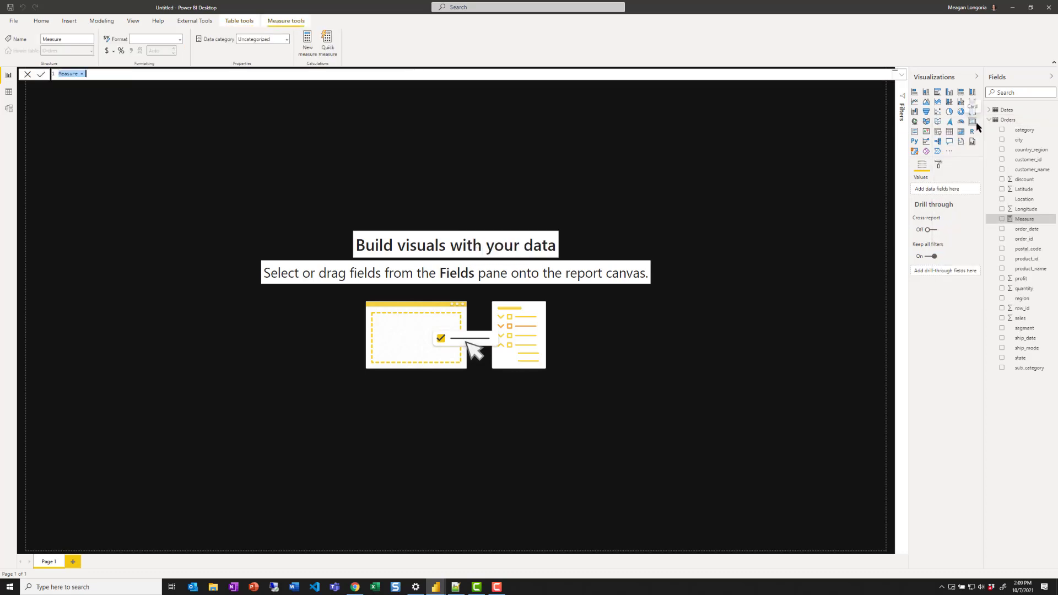
{"action": "type", "text": "Orders = Distinct"}
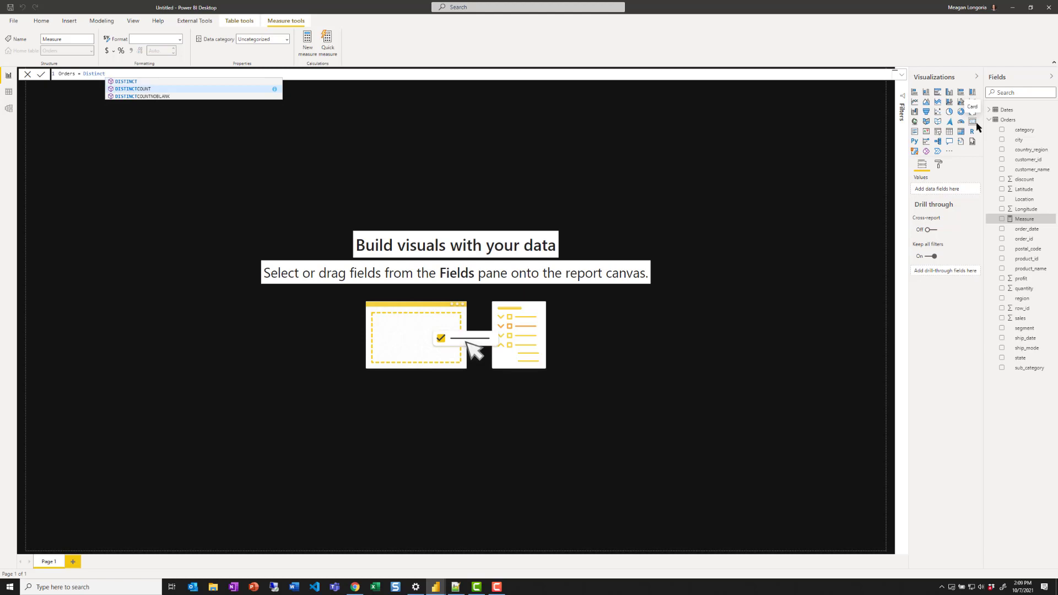
{"action": "key", "text": "Tab"}
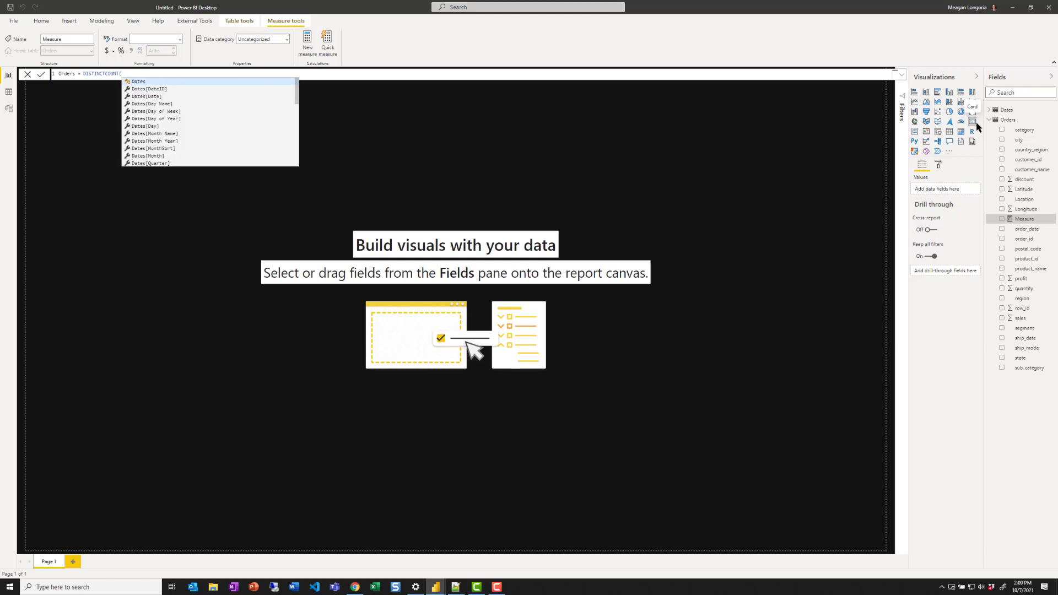
{"action": "type", "text": "'pr"}
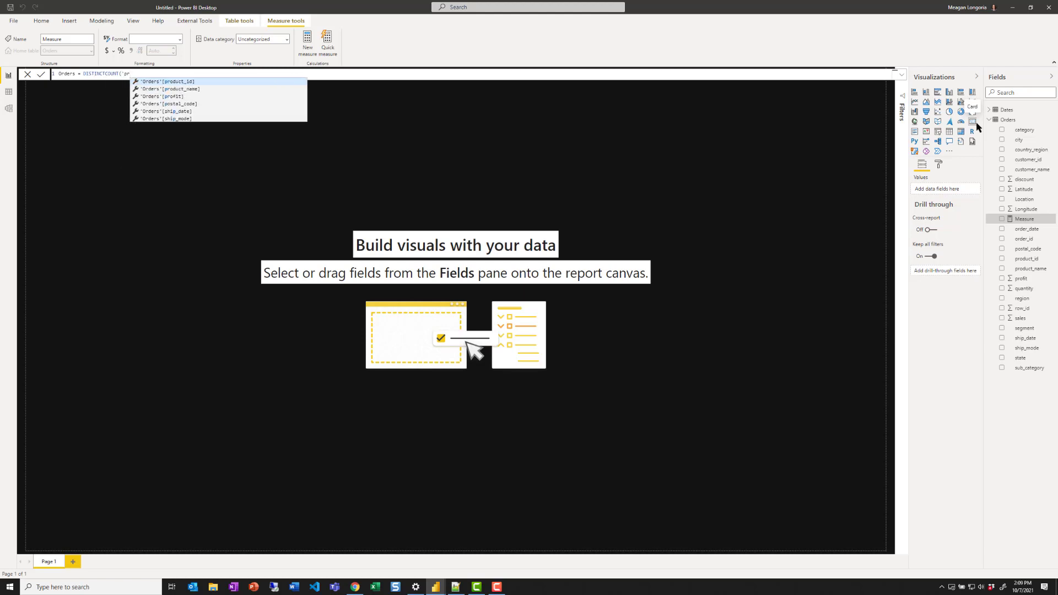
{"action": "key", "text": "BackSpace"}
{"action": "key", "text": "BackSpace"}
{"action": "type", "text": "or"}
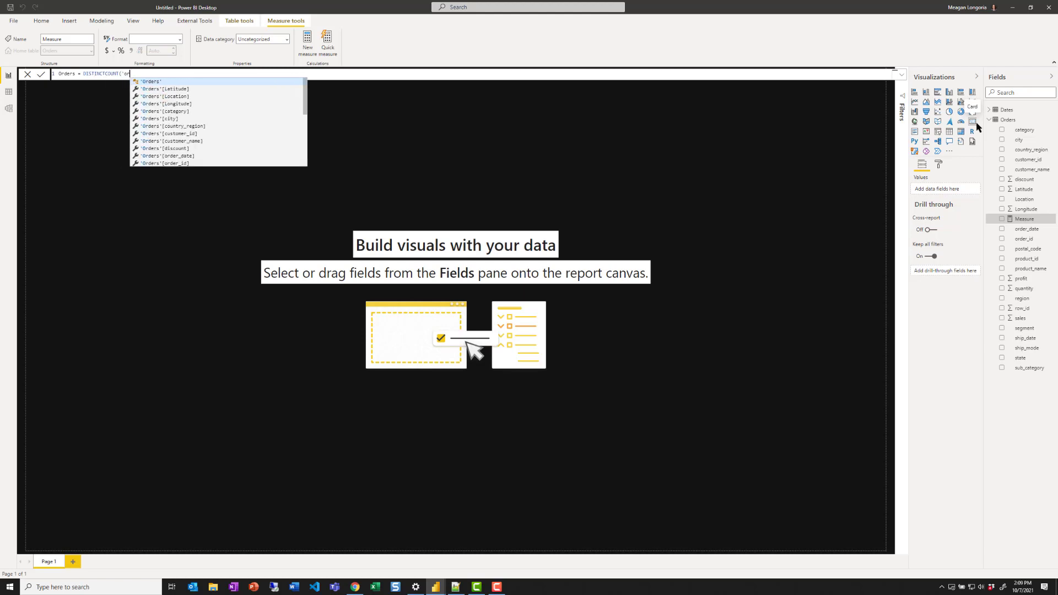
{"action": "key", "text": "Down"}
{"action": "key", "text": "Down"}
{"action": "key", "text": "Down"}
{"action": "key", "text": "Down"}
{"action": "key", "text": "Down"}
{"action": "key", "text": "Down"}
{"action": "key", "text": "Down"}
{"action": "key", "text": "Down"}
{"action": "key", "text": "Down"}
{"action": "key", "text": "Down"}
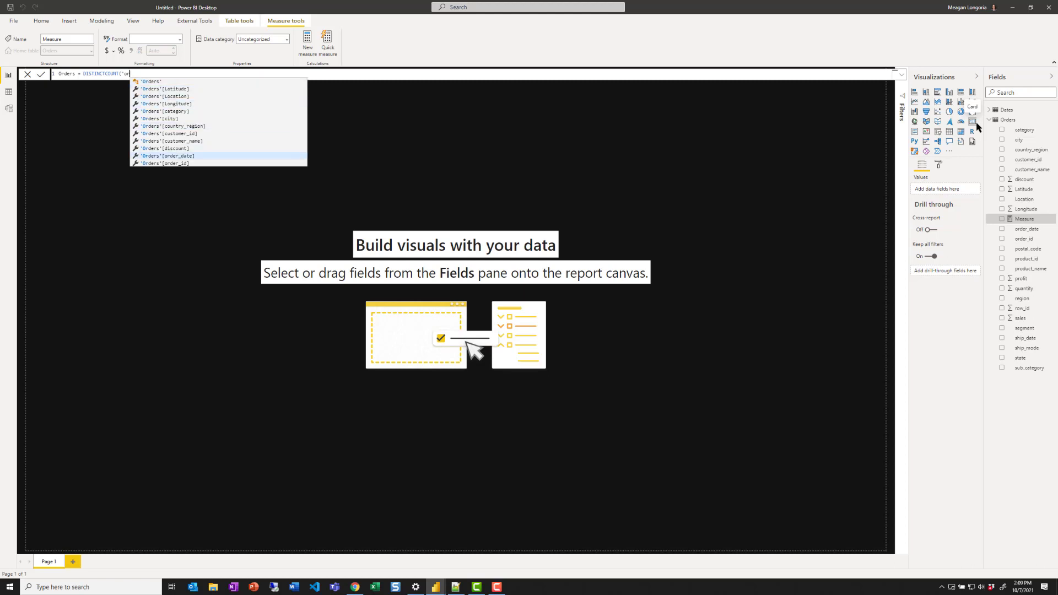
{"action": "key", "text": "Tab"}
{"action": "type", "text": ")"}
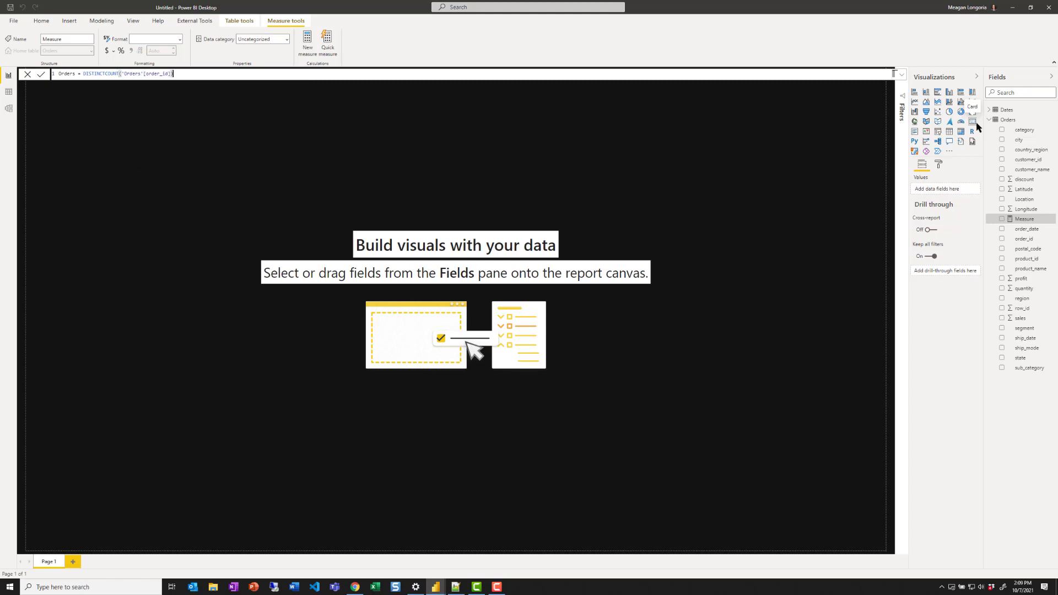
{"action": "key", "text": "Return"}
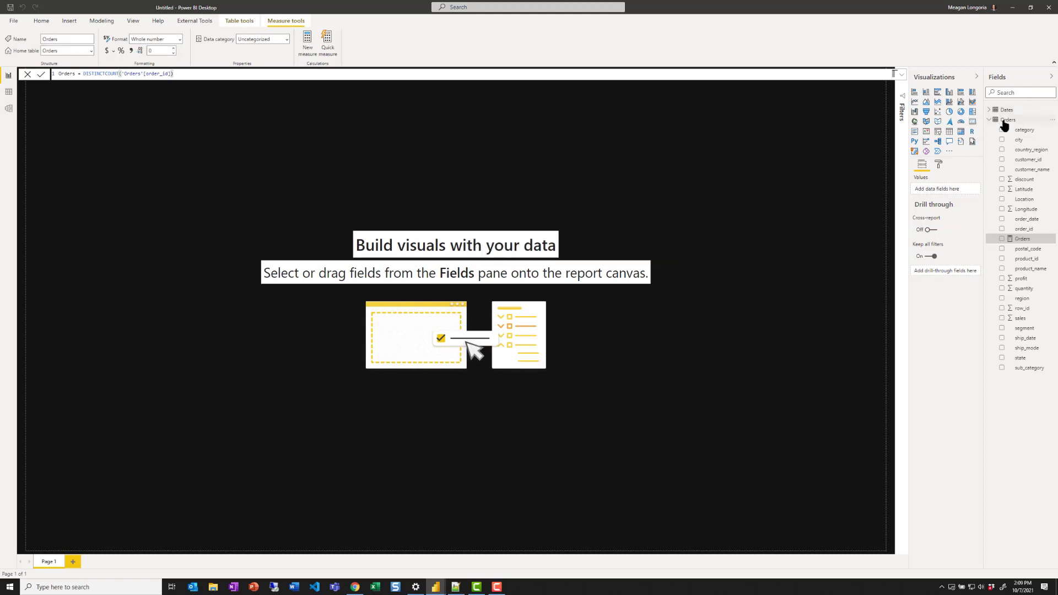
Step: Add a measure to the Orders table with the formula Total Sales = Sum('Orders'[sales])
{"action": "right_click", "coordinate": [1004, 121]}
{"action": "left_click", "coordinate": [981, 126]}
{"action": "type", "text": "Sa"}
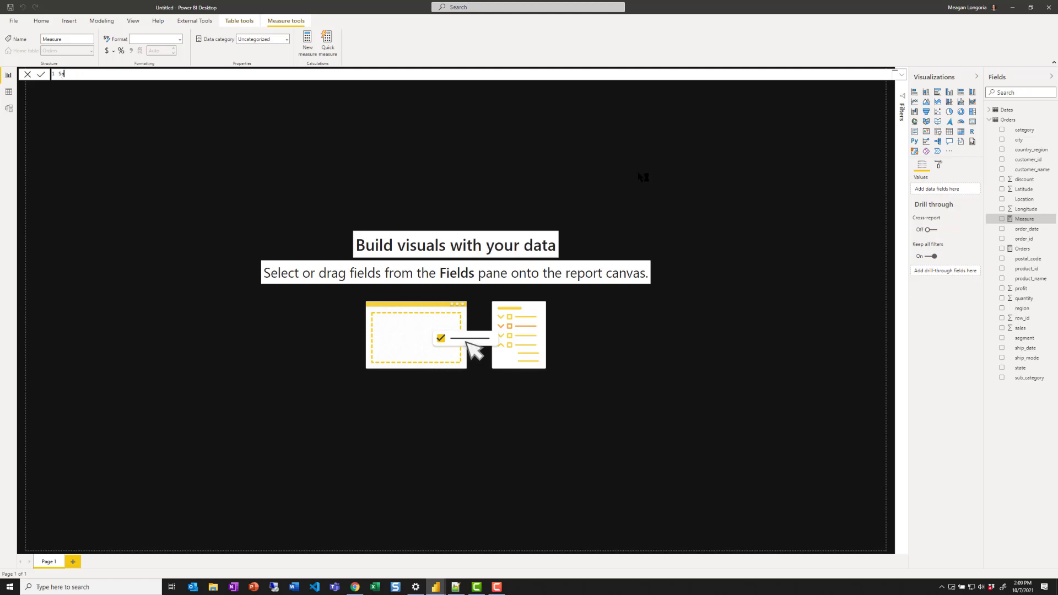
{"action": "type", "text": "les ="}
{"action": "key", "text": "BackSpace"}
{"action": "key", "text": "BackSpace"}
{"action": "key", "text": "BackSpace"}
{"action": "key", "text": "BackSpace"}
{"action": "key", "text": "BackSpace"}
{"action": "key", "text": "BackSpace"}
{"action": "key", "text": "BackSpace"}
{"action": "type", "text": "Total Sale"}
{"action": "type", "text": "s = Sum("}
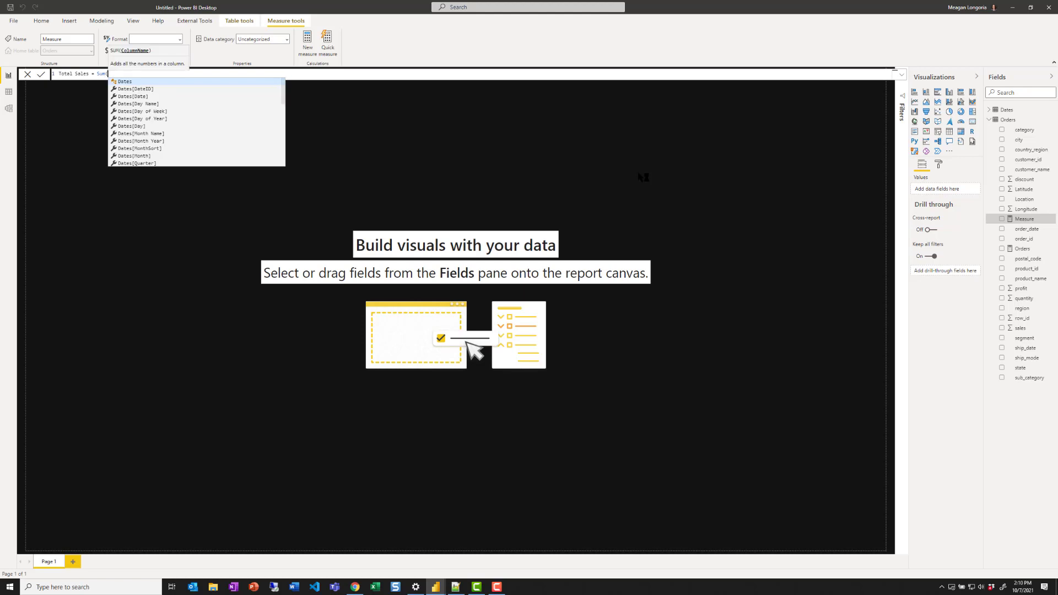
{"action": "type", "text": "'orders'"}
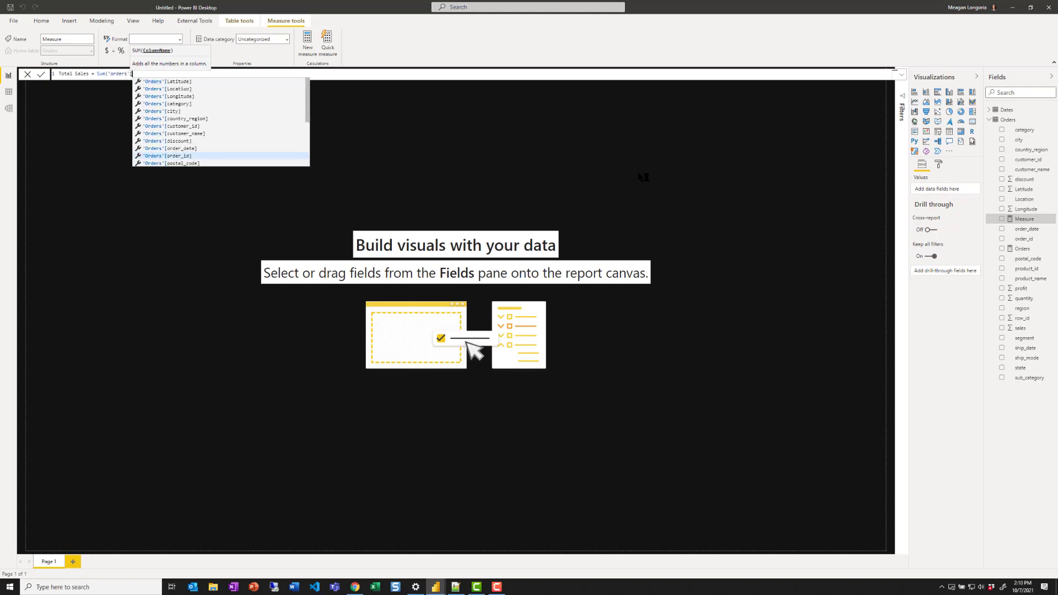
{"action": "type", "text": "[s"}
{"action": "key", "text": "Tab"}
{"action": "type", "text": ")"}
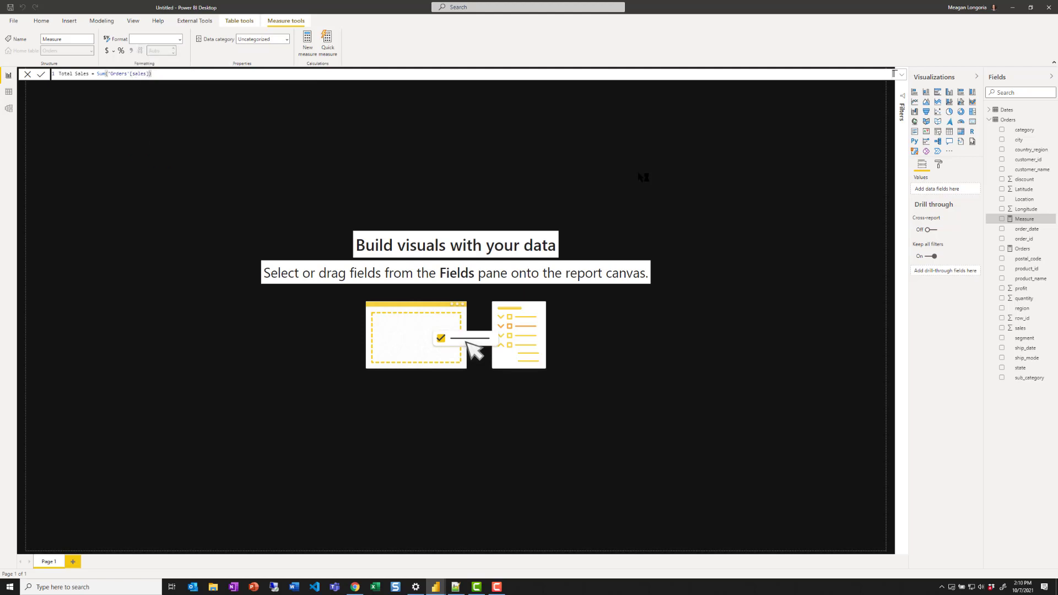
Step: Add a measure to the Orders table with the formula Total Profit = Sum('Orders'[profit])
{"action": "right_click", "coordinate": [1008, 120]}
{"action": "key", "text": "Escape"}
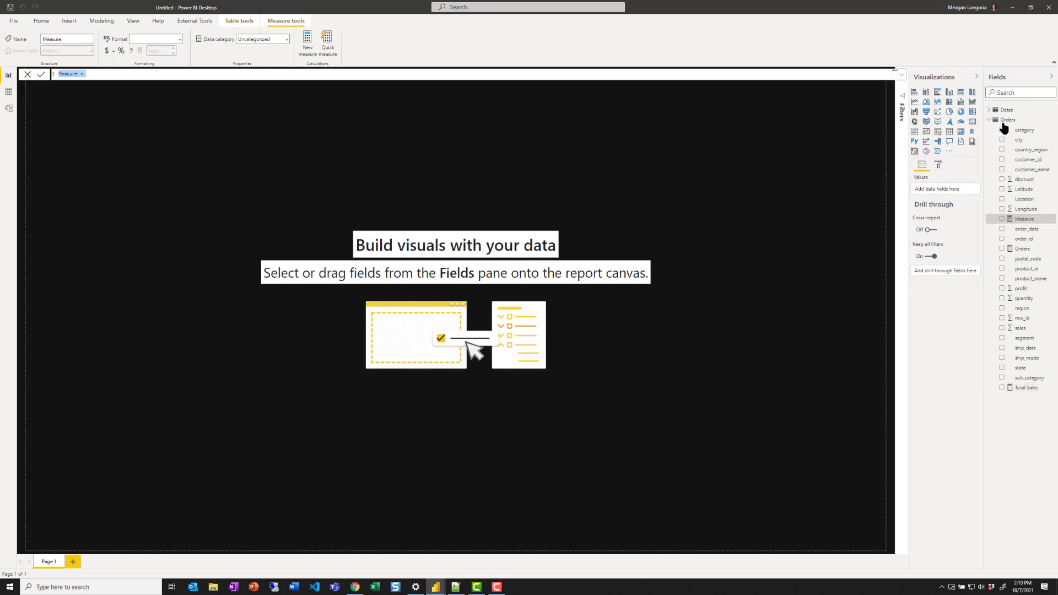
{"action": "type", "text": "'"}
{"action": "type", "text": "otal Profi"}
{"action": "type", "text": "t = Sum("}
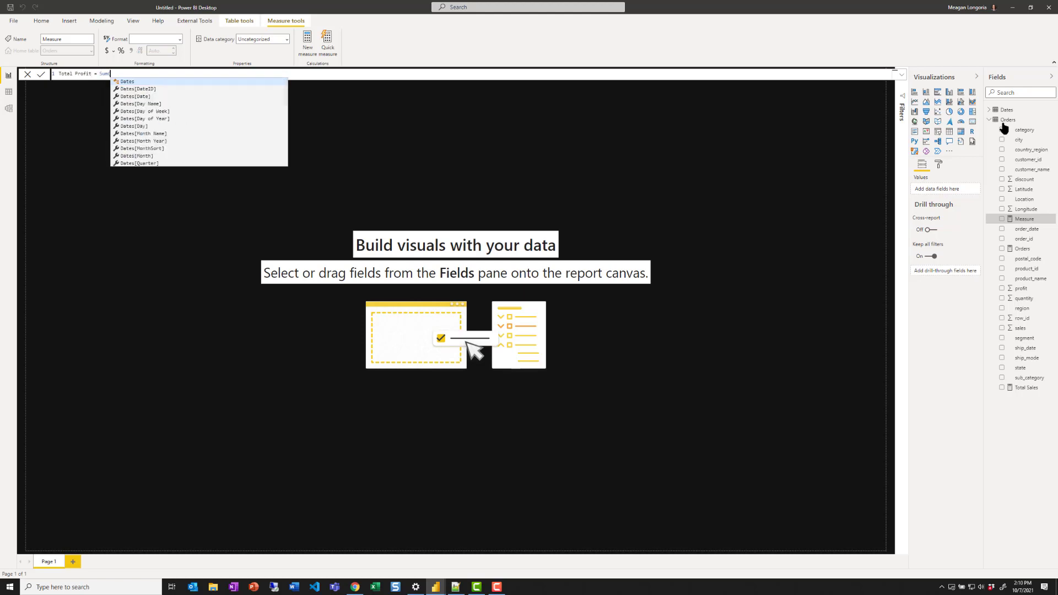
{"action": "type", "text": "'orders[p"}
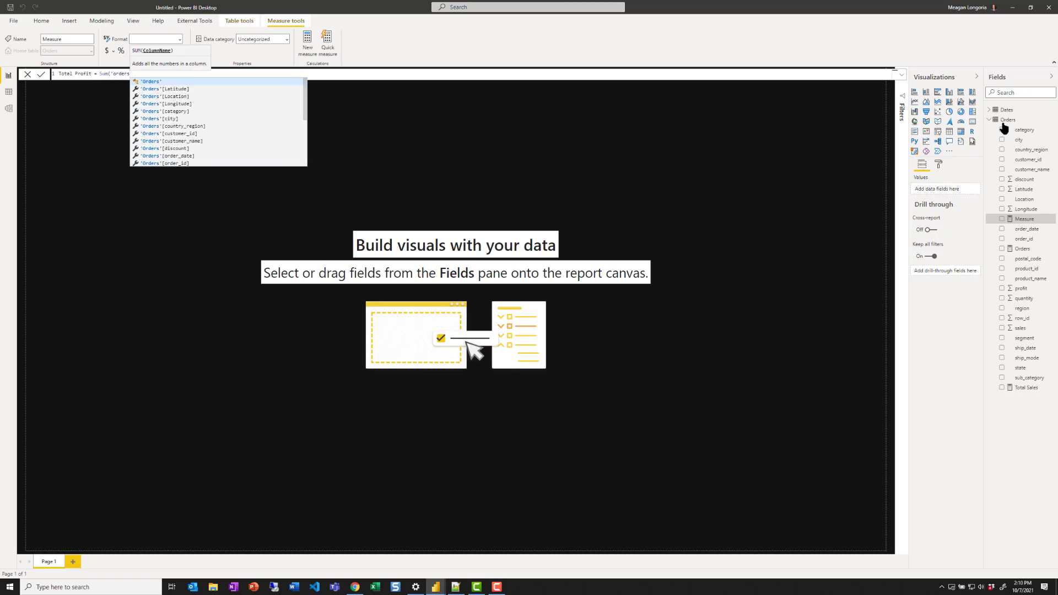
{"action": "key", "text": "BackSpace"}
{"action": "key", "text": "BackSpace"}
{"action": "type", "text": "'"}
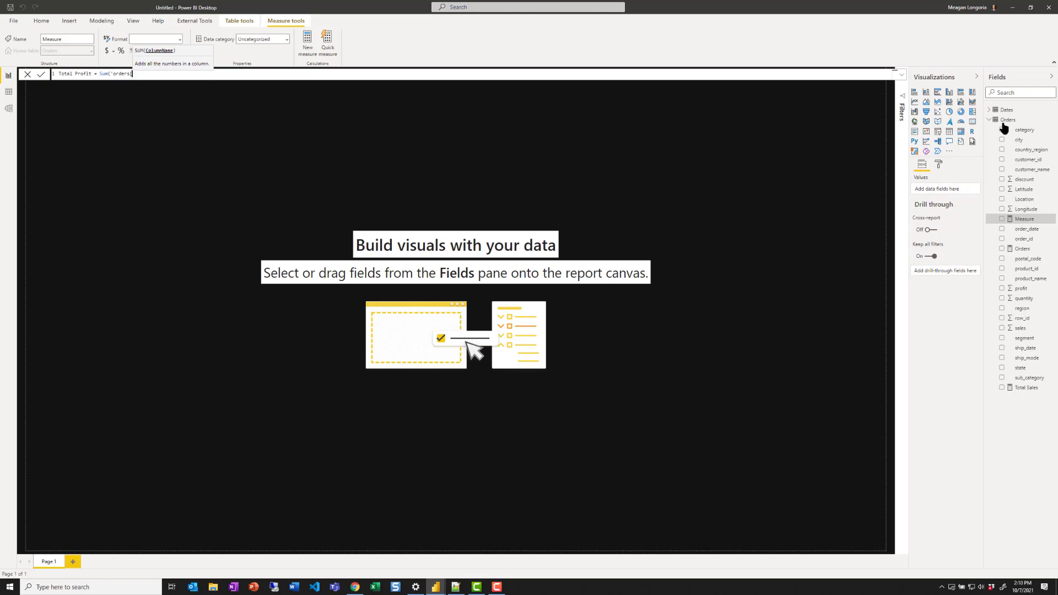
{"action": "type", "text": "[pro"}
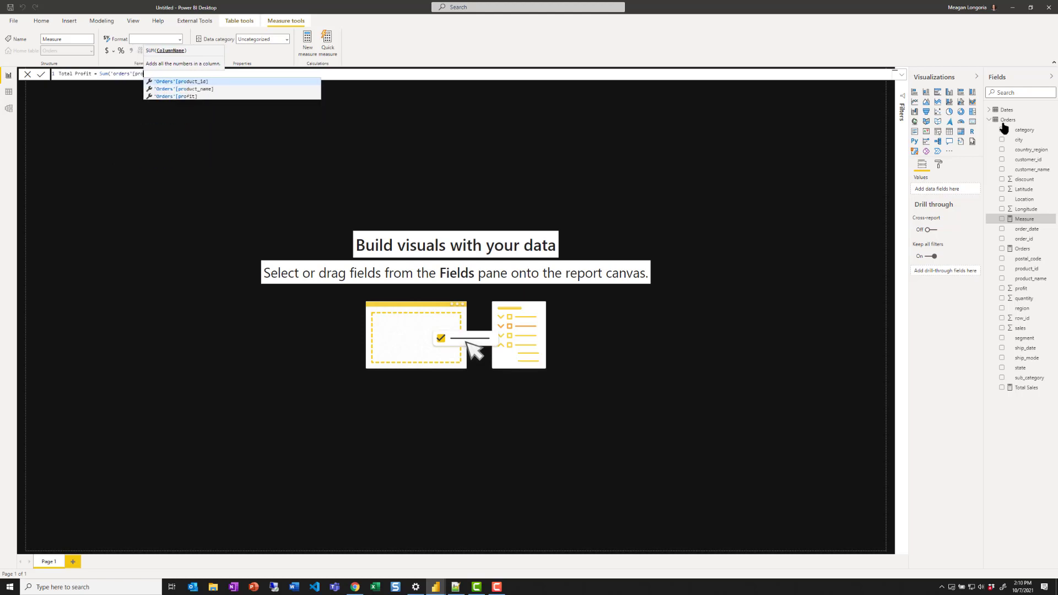
{"action": "key", "text": "Down"}
{"action": "key", "text": "Down"}
{"action": "key", "text": "Tab"}
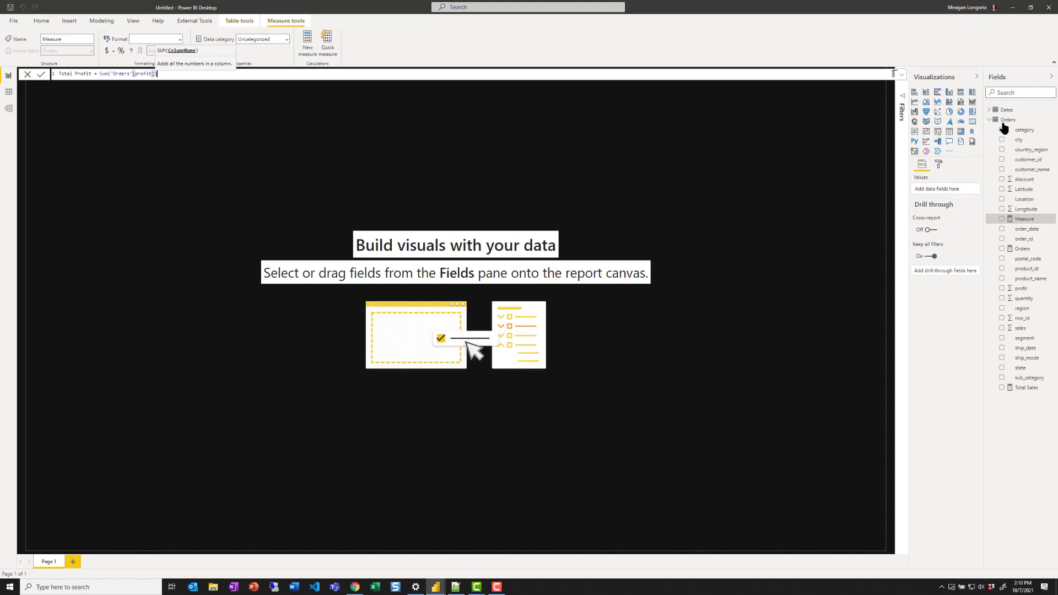
{"action": "type", "text": ")"}
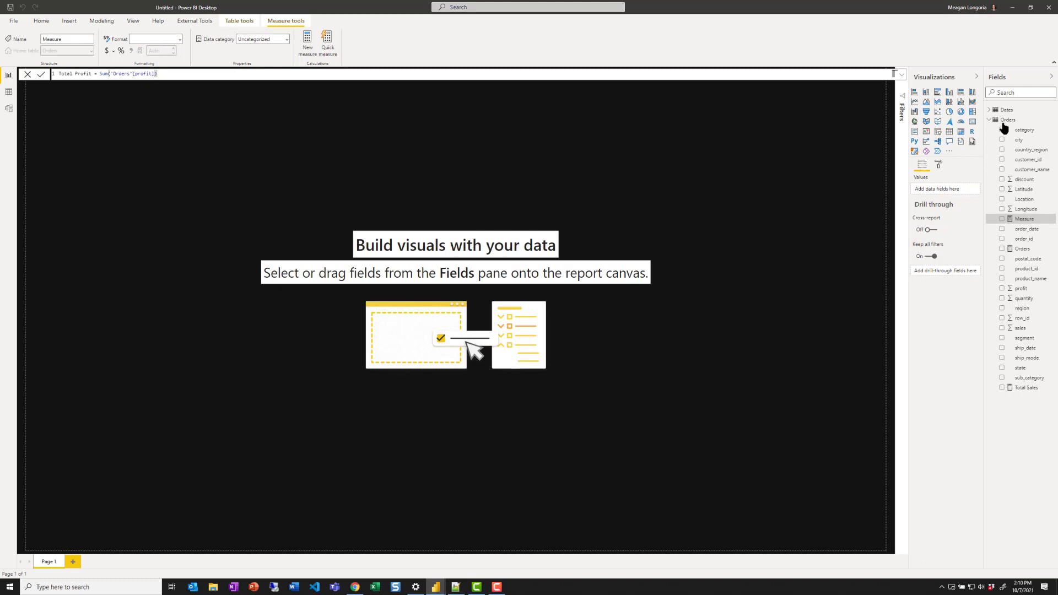
{"action": "key", "text": "Return"}
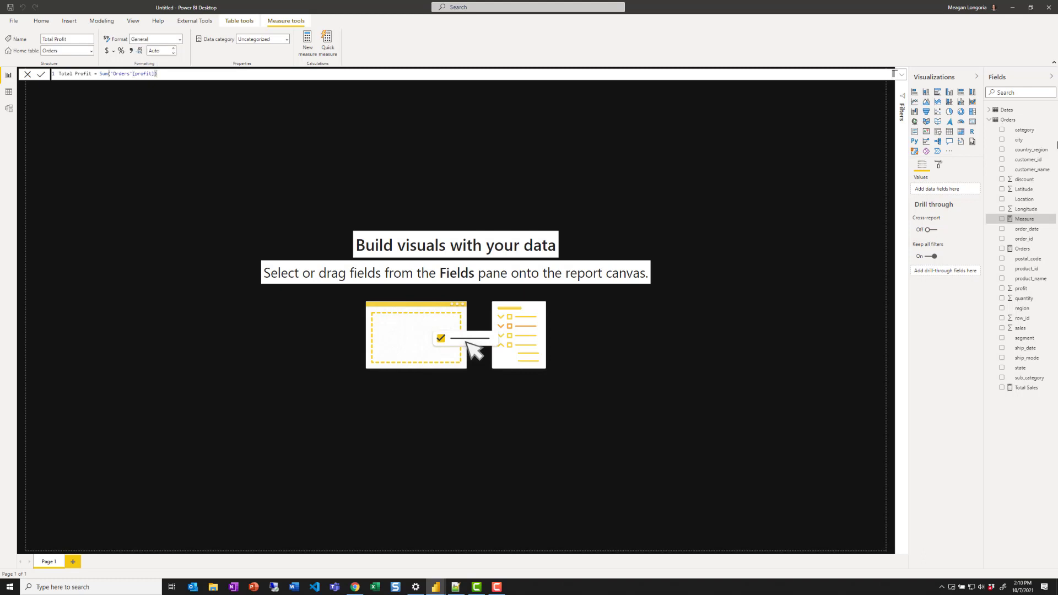
Step: Insert a text box, make it wide and short, and enter the report title "2020 Superstore Sales Analysis"
{"action": "left_click", "coordinate": [617, 199]}
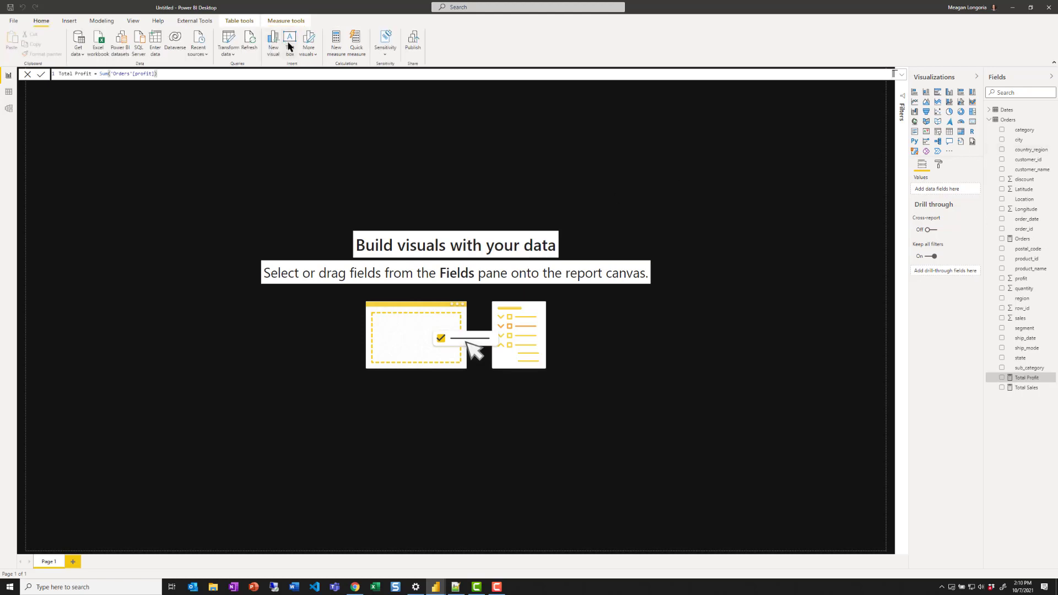
{"action": "left_click", "coordinate": [289, 43]}
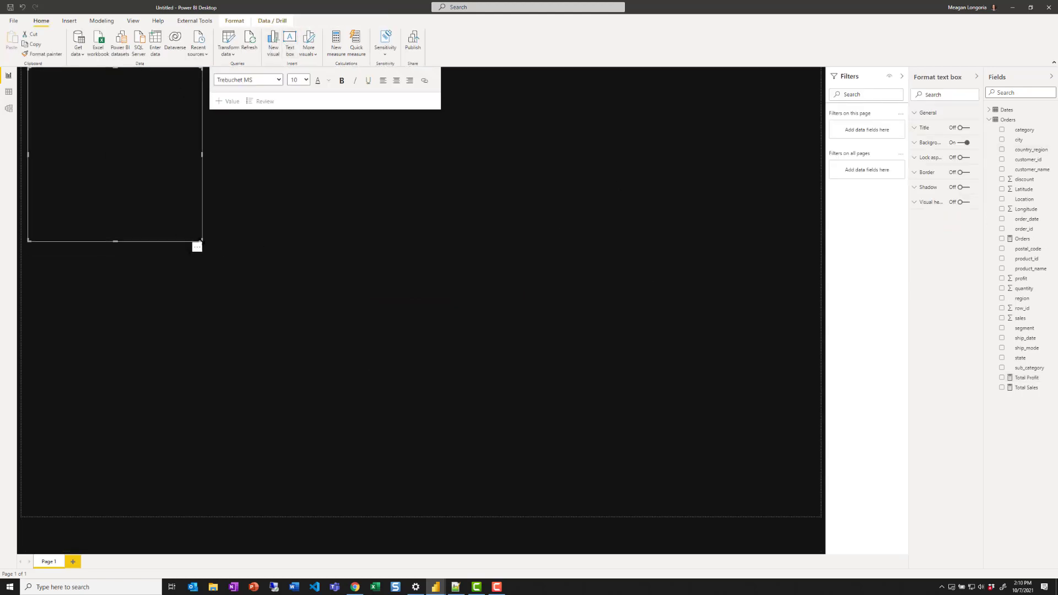
{"action": "left_click_drag", "start_coordinate": [202, 241], "coordinate": [362, 129]}
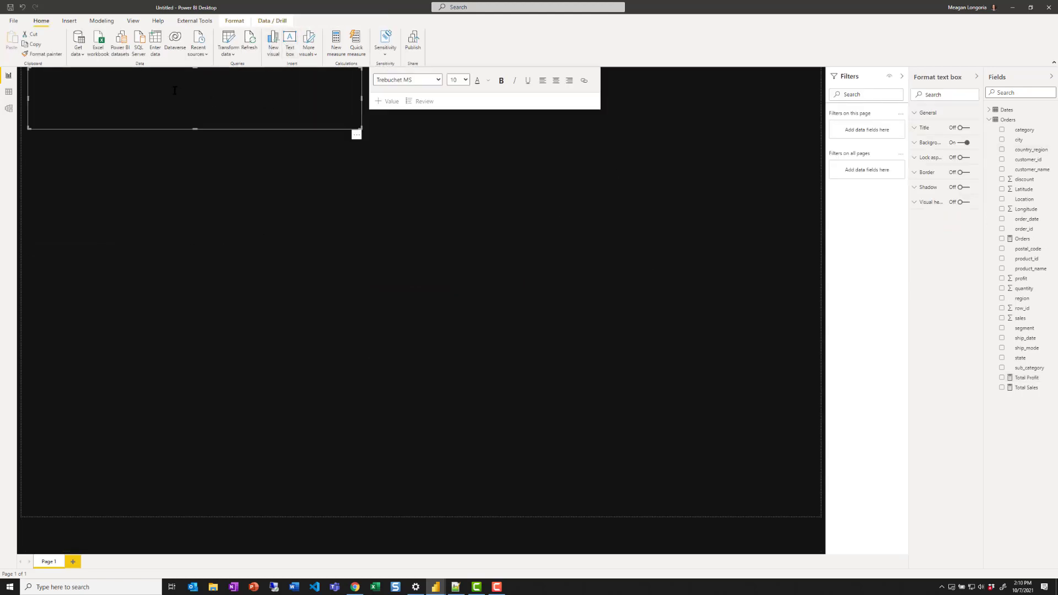
{"action": "left_click", "coordinate": [174, 90]}
{"action": "type", "text": "2020 Supersto"}
{"action": "type", "text": "re S"}
{"action": "key", "text": "BackSpace"}
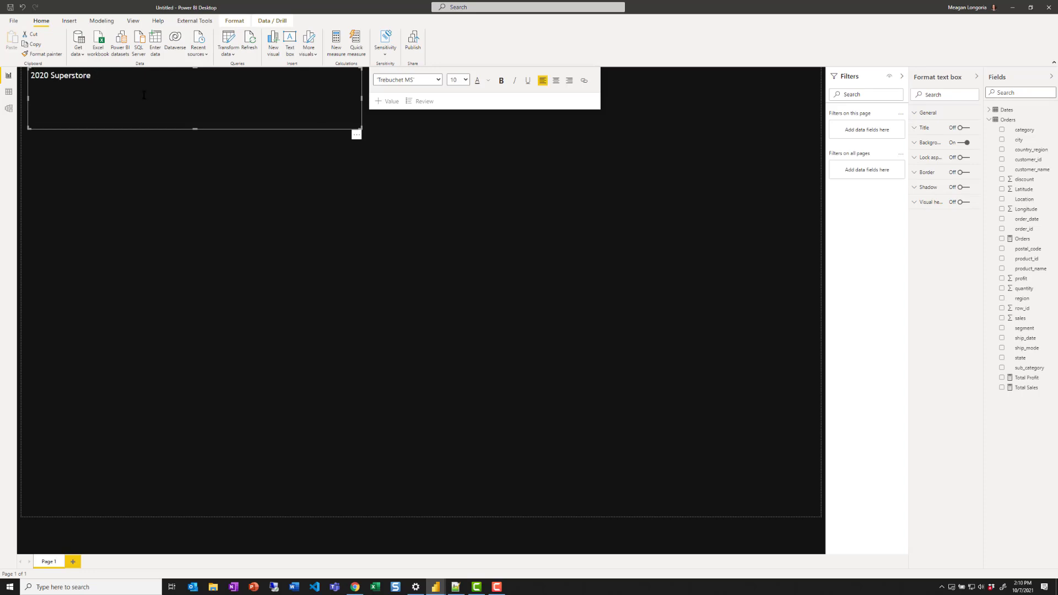
{"action": "type", "text": "Sales Analysis"}
Step: Set the report title's font size to 28 and resize its text box to fit the single line
{"action": "left_click", "coordinate": [196, 135]}
{"action": "left_click", "coordinate": [183, 113]}
{"action": "key", "text": "ctrl+a"}
{"action": "left_click", "coordinate": [466, 79]}
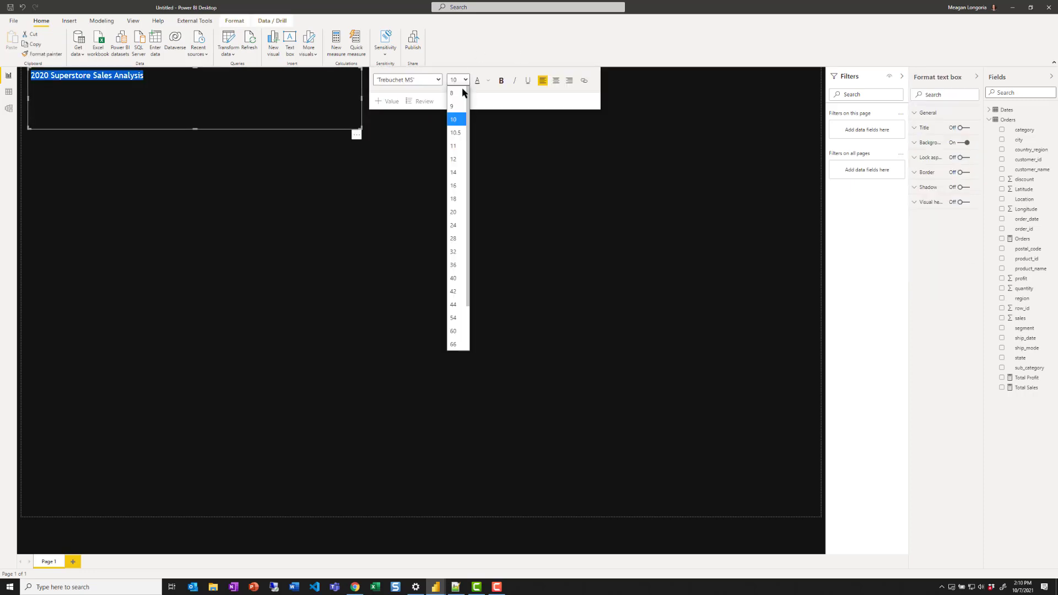
{"action": "left_click", "coordinate": [454, 238]}
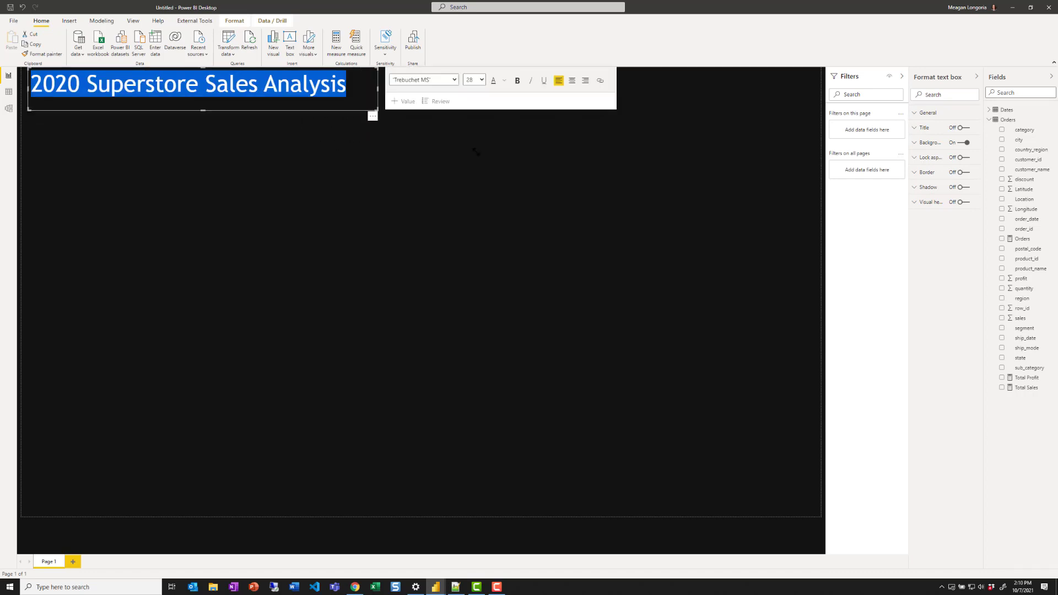
{"action": "left_click", "coordinate": [529, 168]}
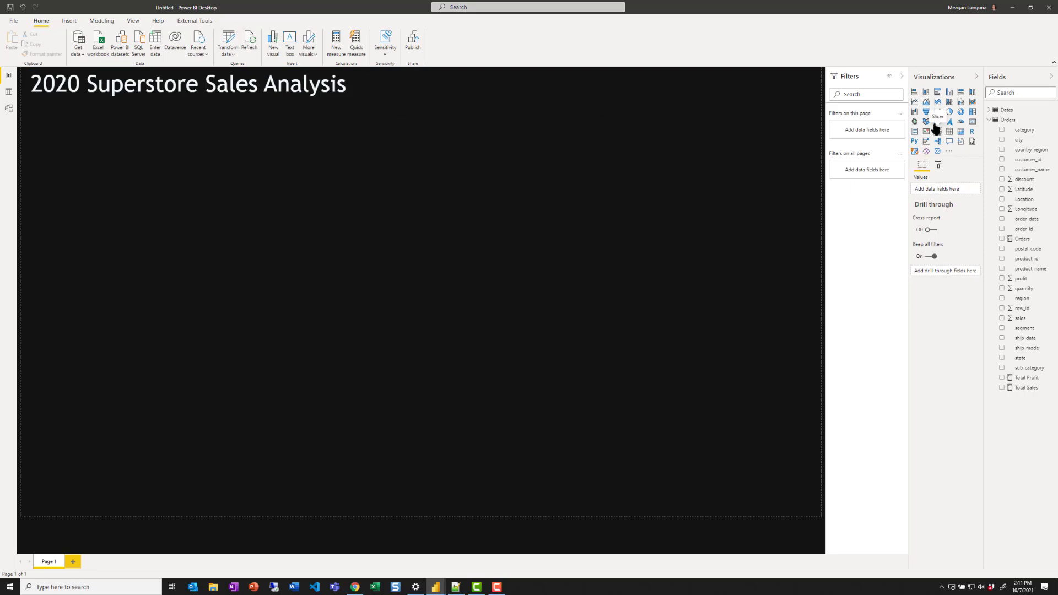
Step: Insert a line chart with Month Name from Dates on the axis and the Total Sales measure as values
{"action": "left_click", "coordinate": [914, 101]}
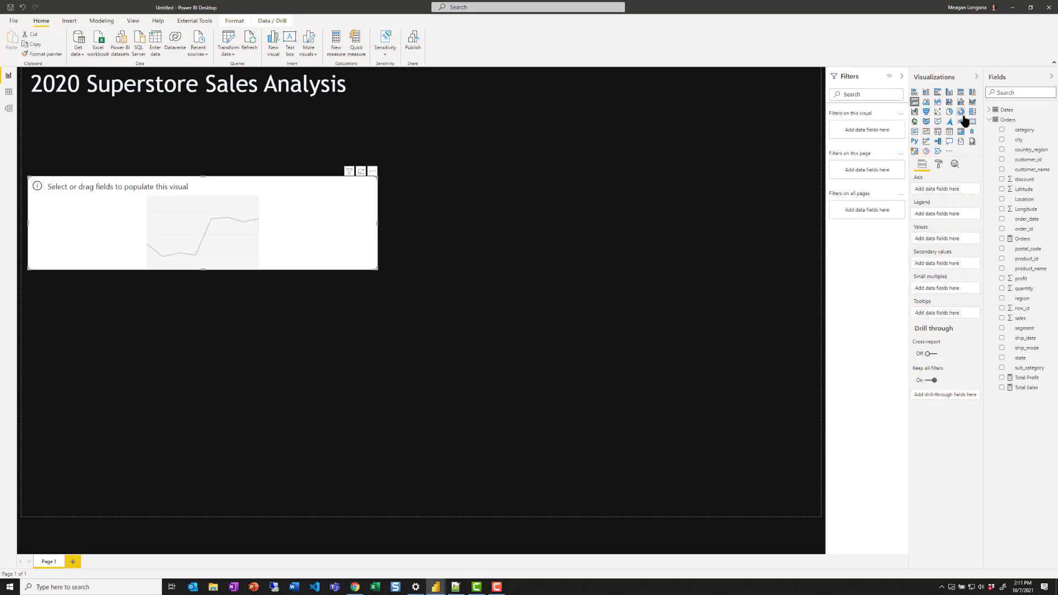
{"action": "left_click", "coordinate": [989, 109]}
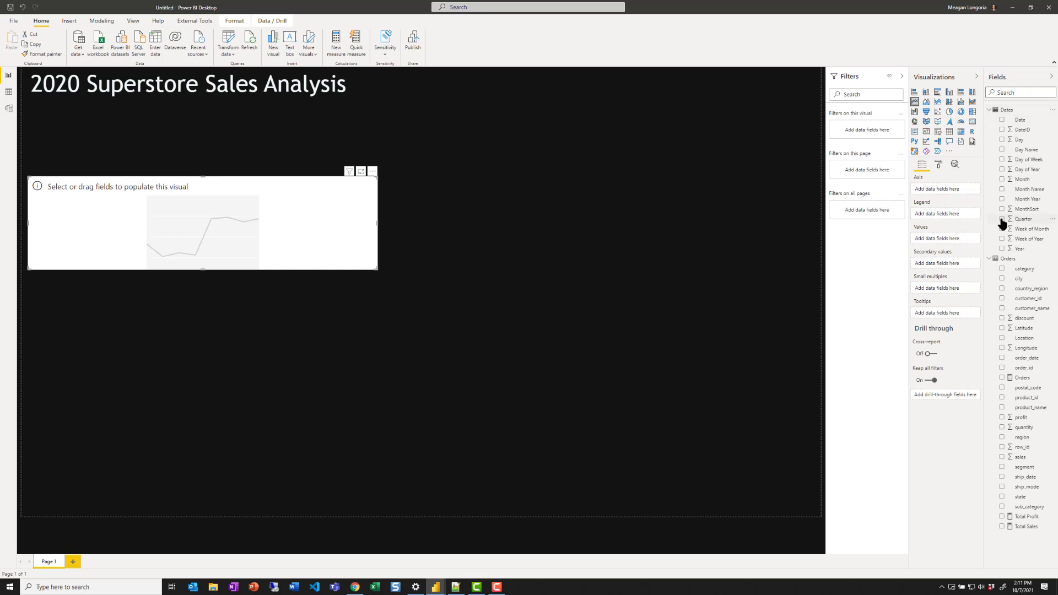
{"action": "left_click", "coordinate": [1003, 190]}
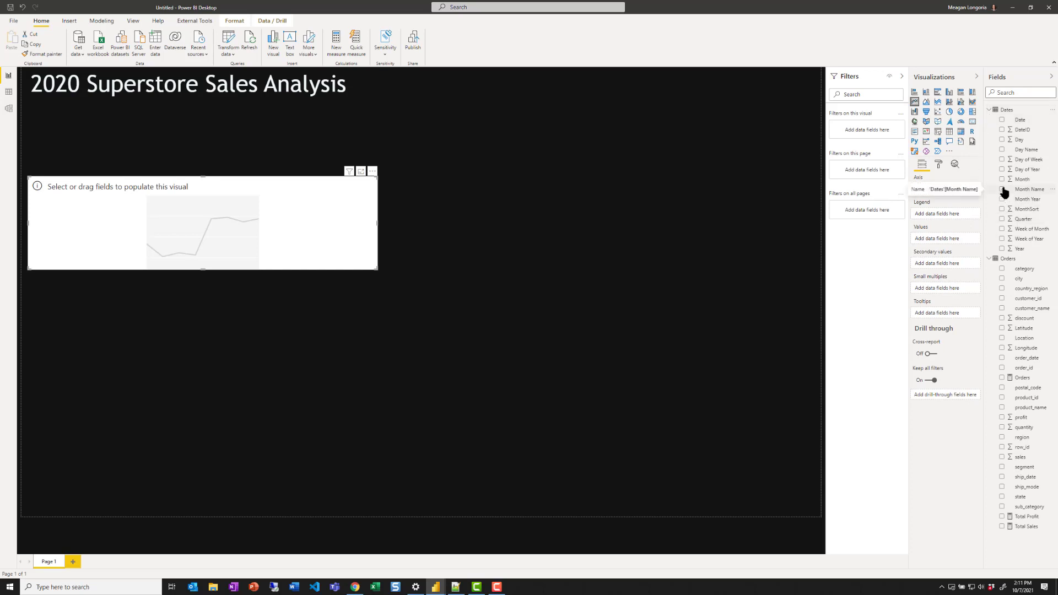
{"action": "left_click", "coordinate": [989, 109]}
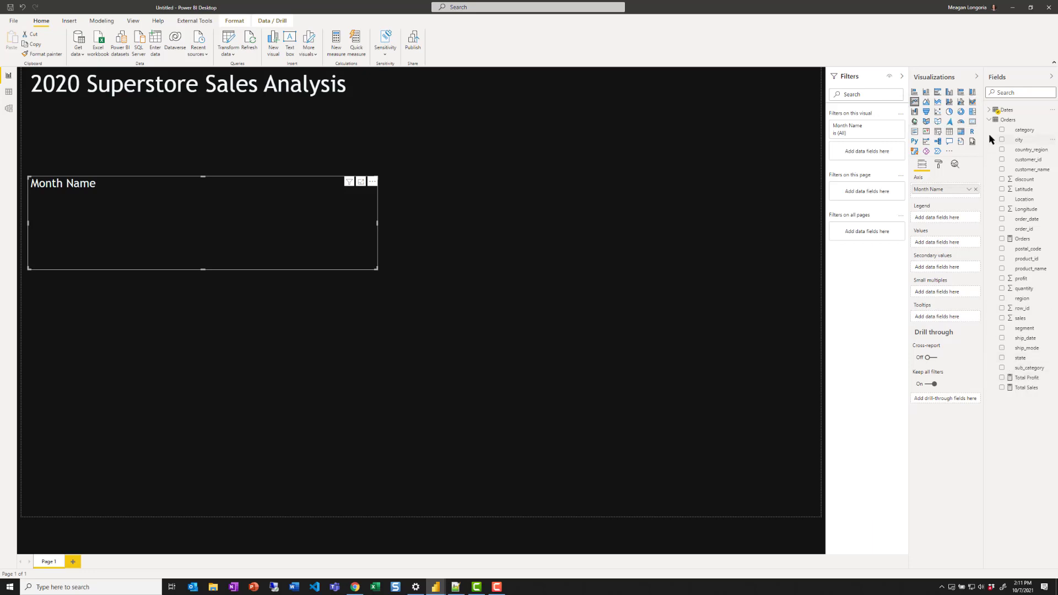
{"action": "left_click", "coordinate": [1002, 387]}
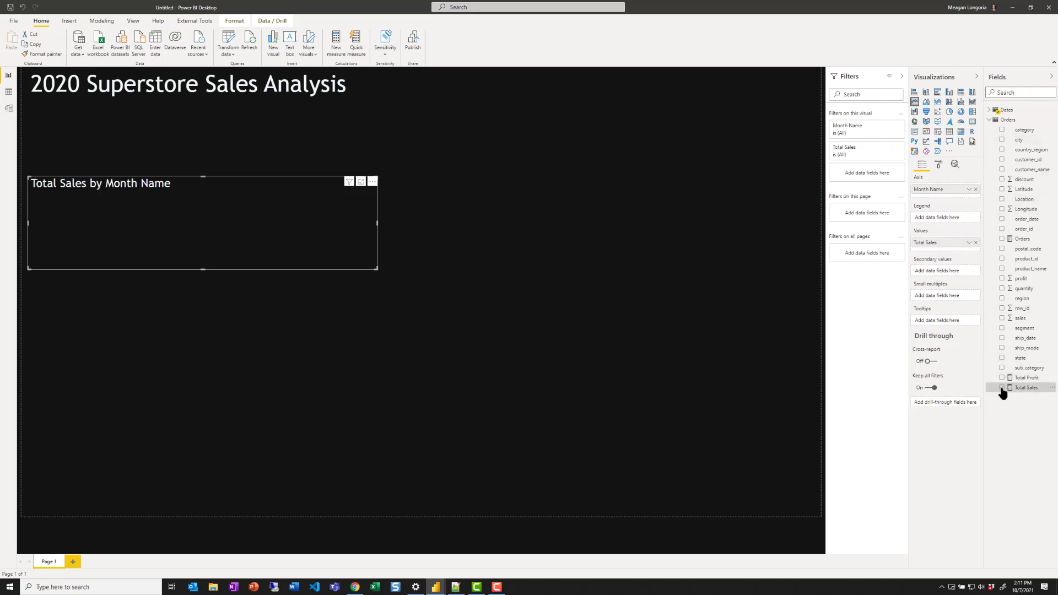
Step: Change the line chart's title text to "Sales by Month"
{"action": "left_click", "coordinate": [938, 164]}
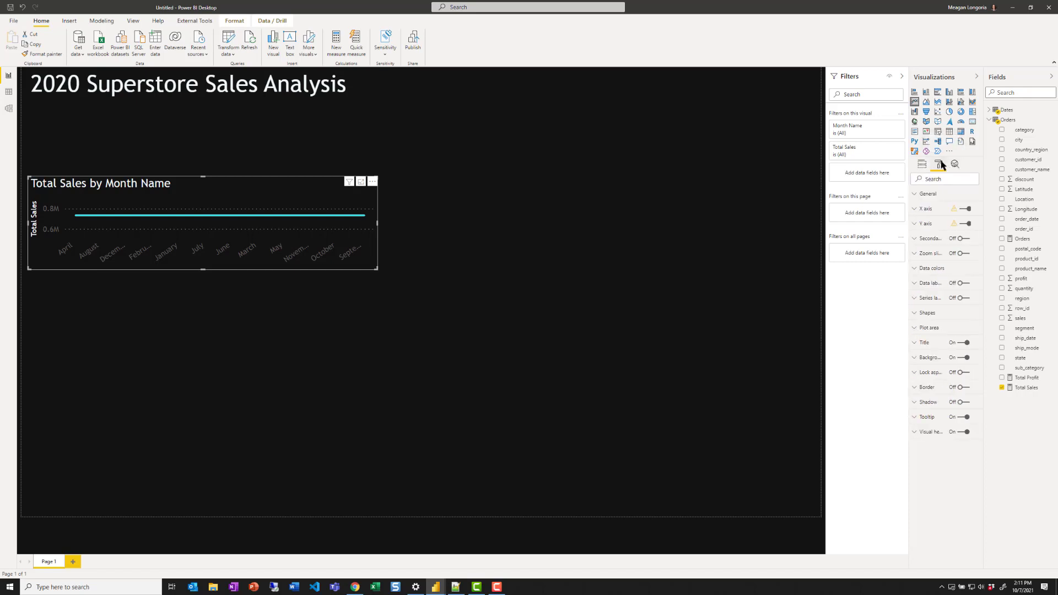
{"action": "left_click", "coordinate": [930, 347]}
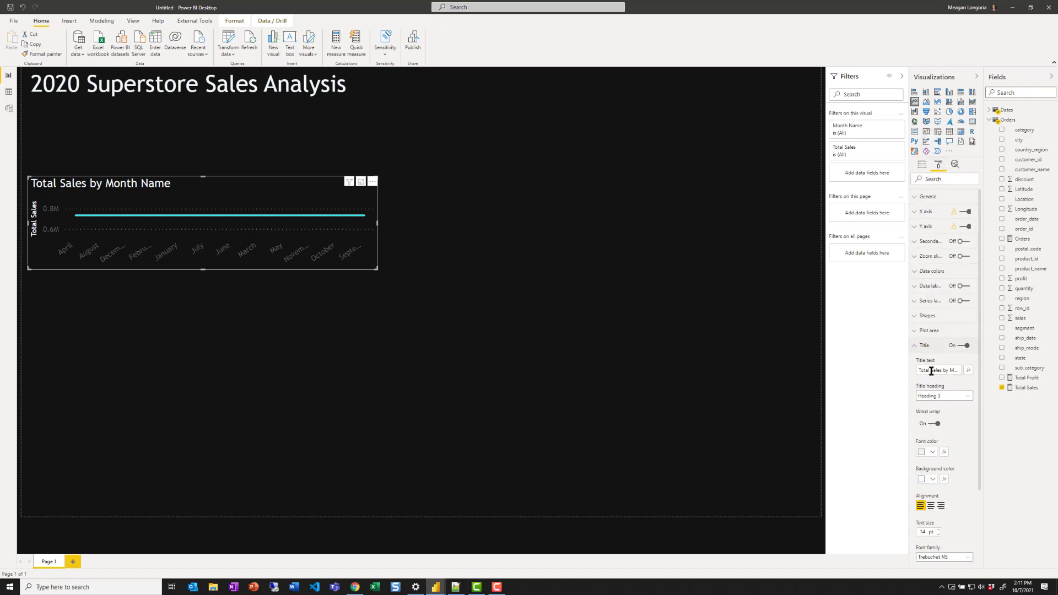
{"action": "left_click", "coordinate": [931, 370]}
{"action": "key", "text": "BackSpace"}
{"action": "key", "text": "BackSpace"}
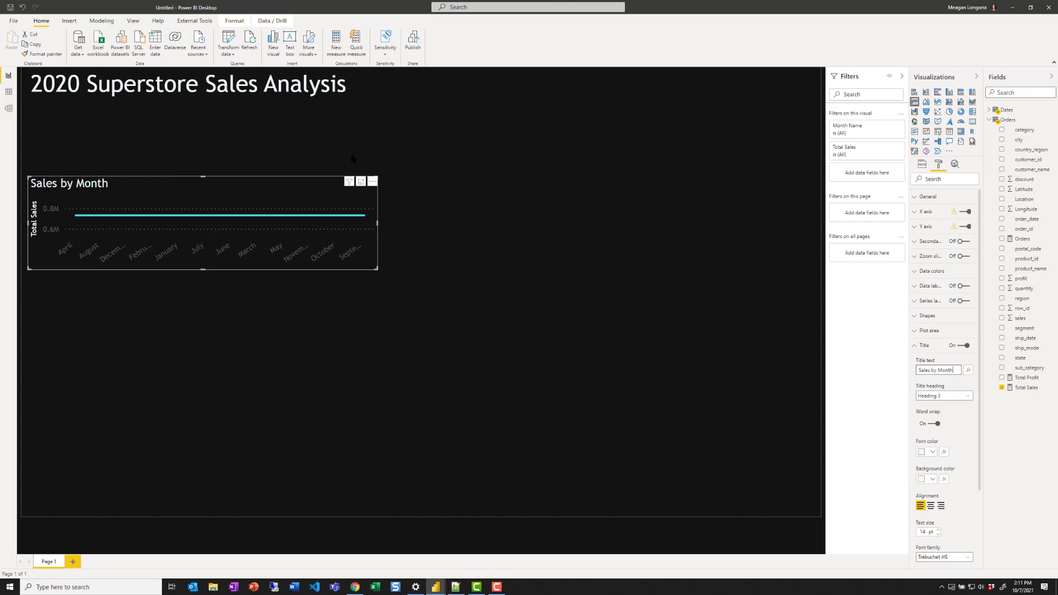
Step: Set the Month Name column of the Dates table to sort by the Month column
{"action": "left_click", "coordinate": [991, 111]}
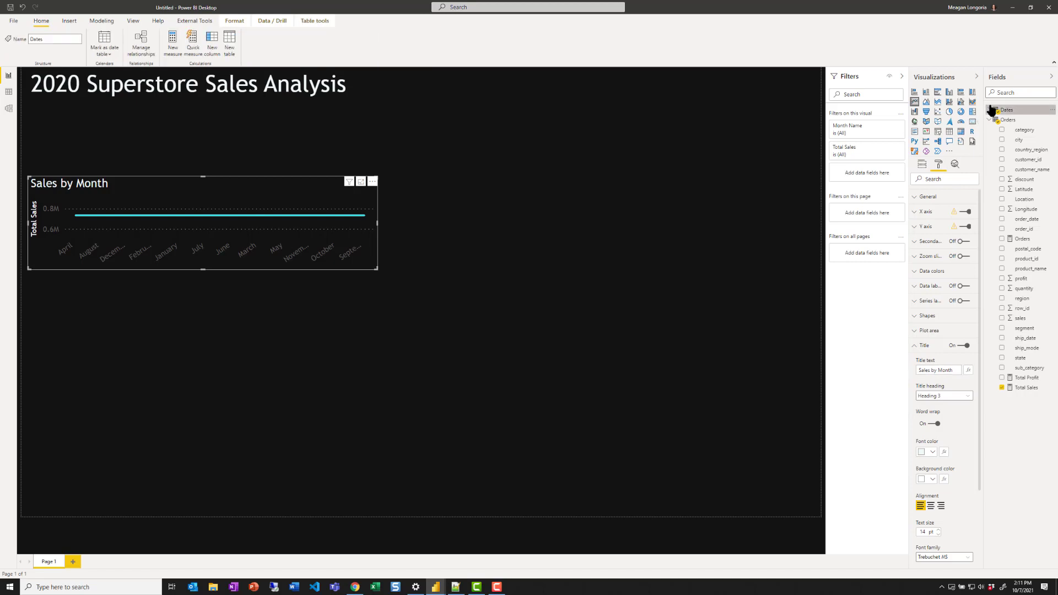
{"action": "left_click", "coordinate": [990, 110]}
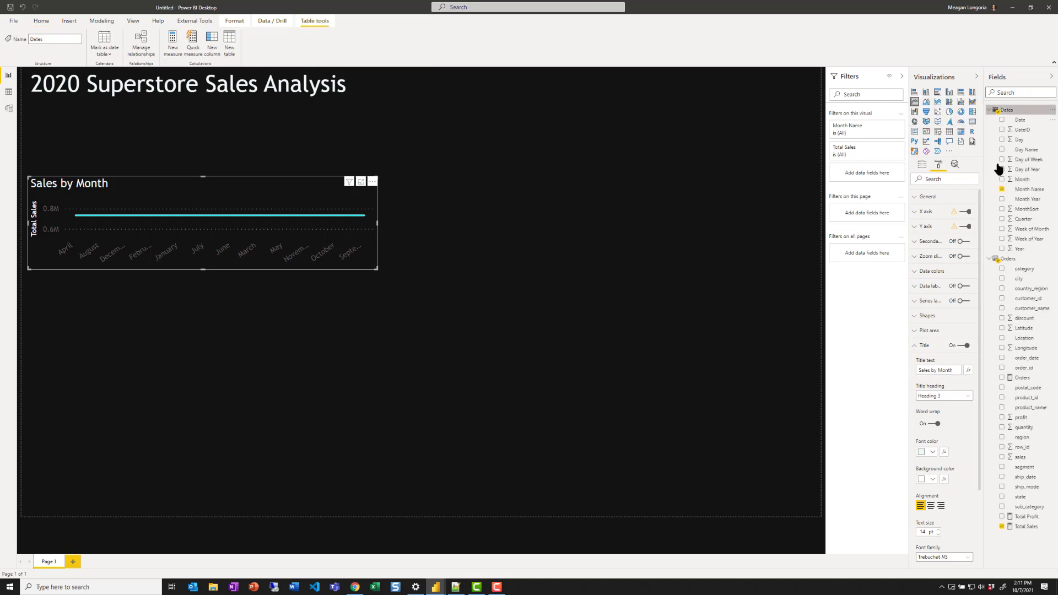
{"action": "left_click", "coordinate": [1023, 190]}
{"action": "left_click", "coordinate": [306, 44]}
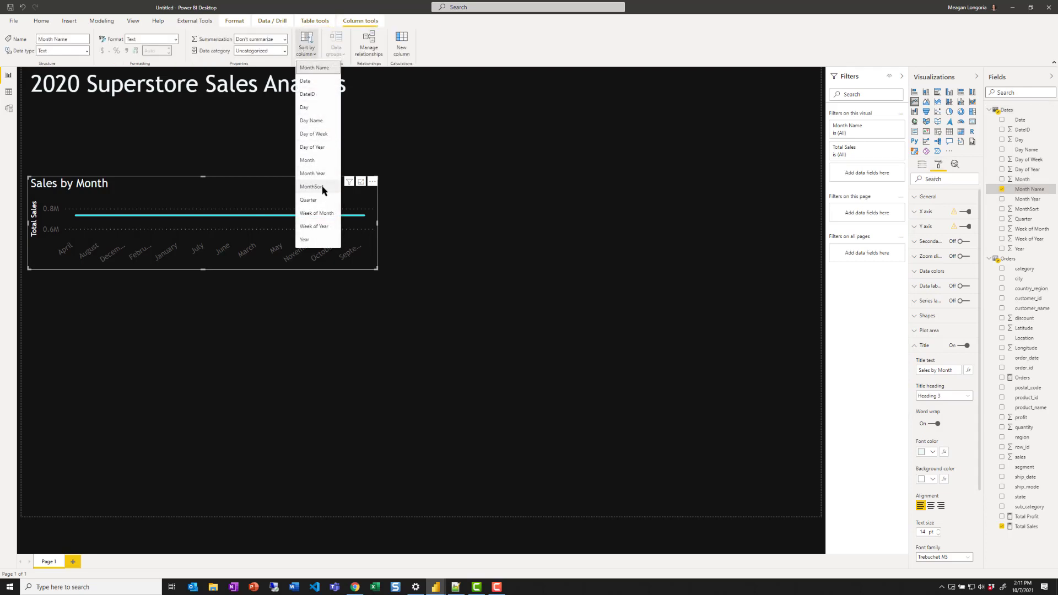
{"action": "left_click", "coordinate": [319, 163]}
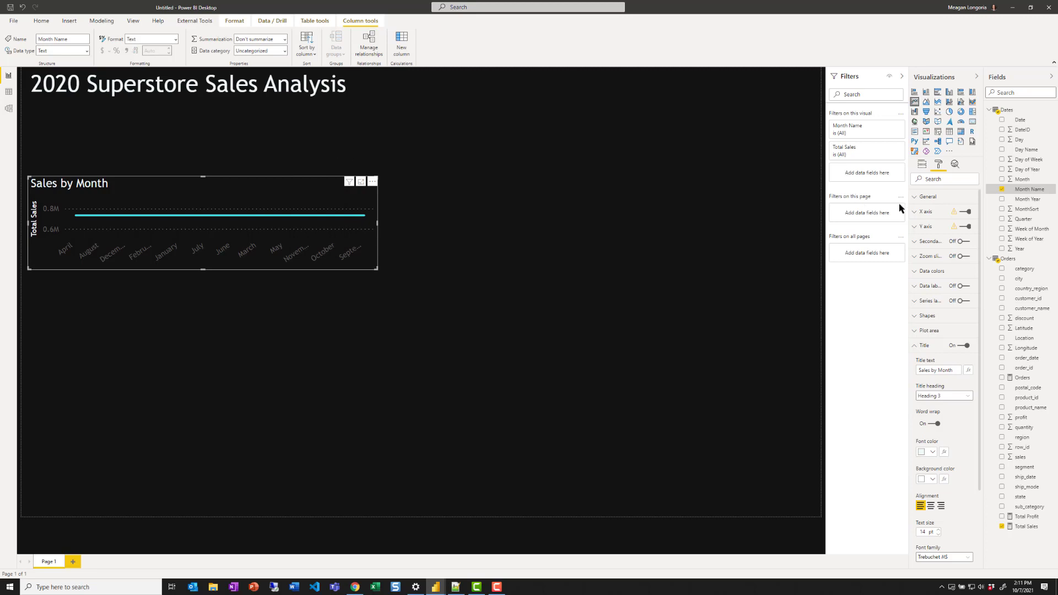
Step: Set the Month Year column of the Dates table to sort by the MonthSort column
{"action": "left_click", "coordinate": [1027, 199]}
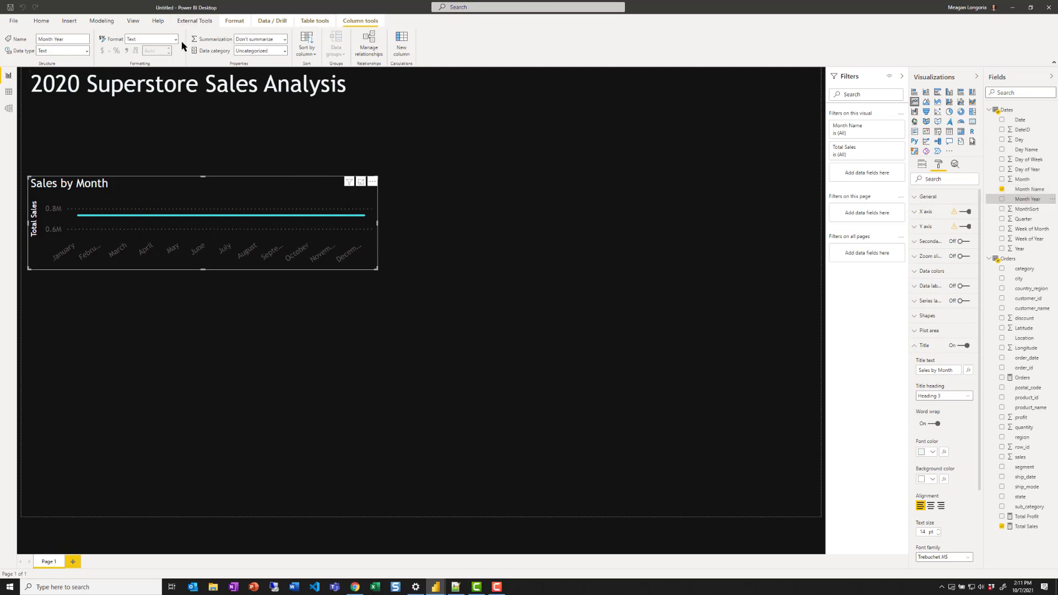
{"action": "left_click", "coordinate": [306, 46]}
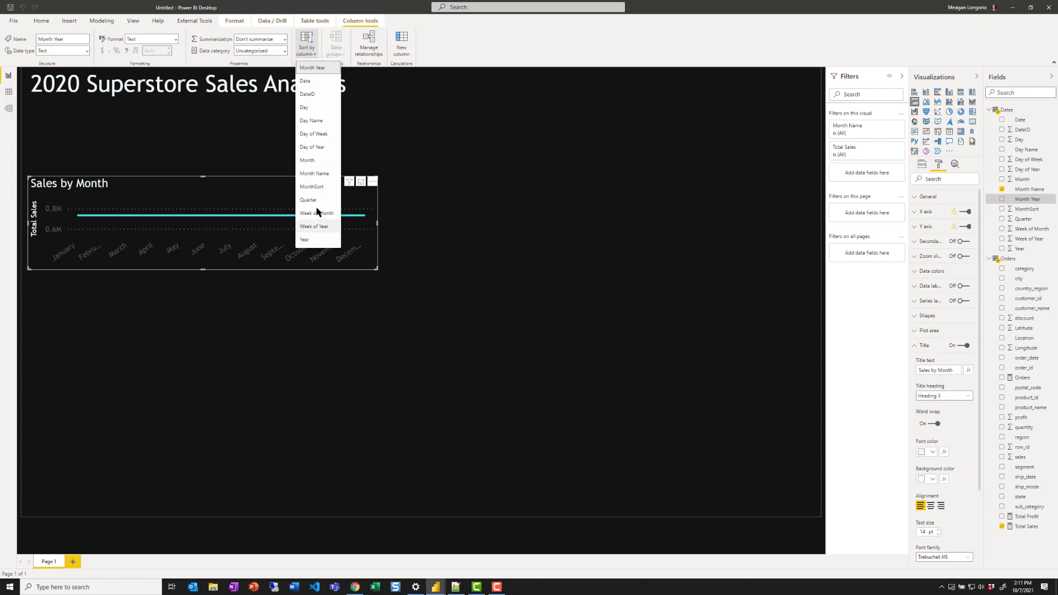
{"action": "left_click", "coordinate": [311, 187]}
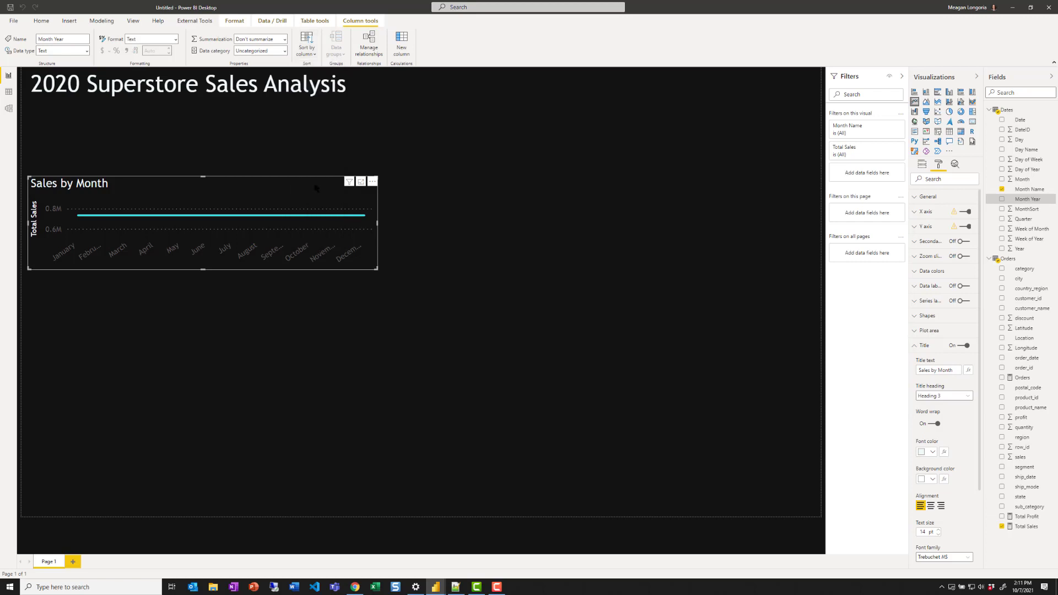
Step: Create a model relationship between order_date in Orders and Date in Dates, and return to the report page
{"action": "left_click", "coordinate": [8, 109]}
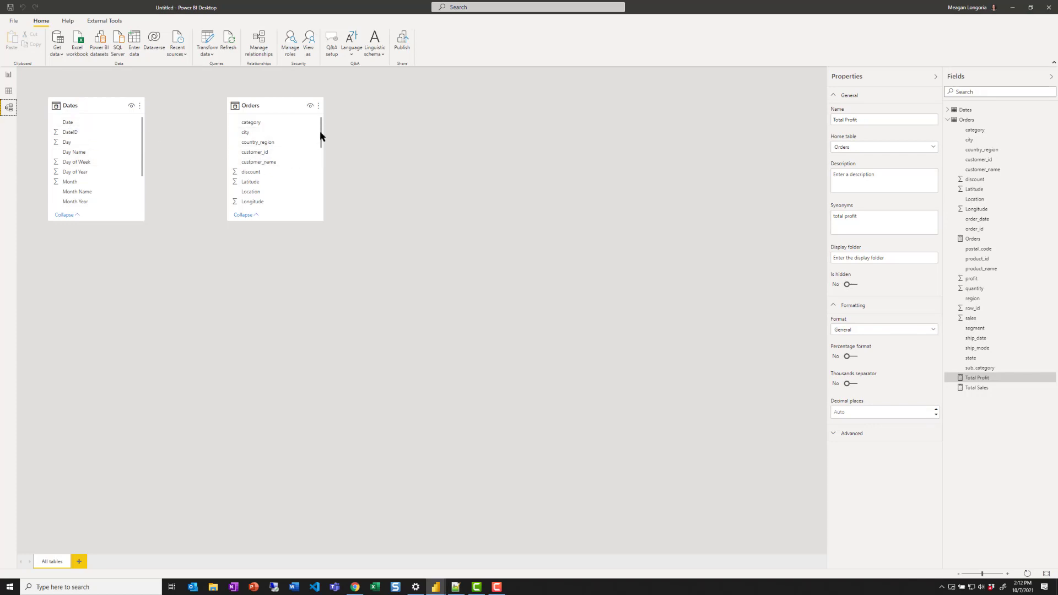
{"action": "scroll", "coordinate": [320, 136], "scroll_direction": "down", "scroll_amount": 3}
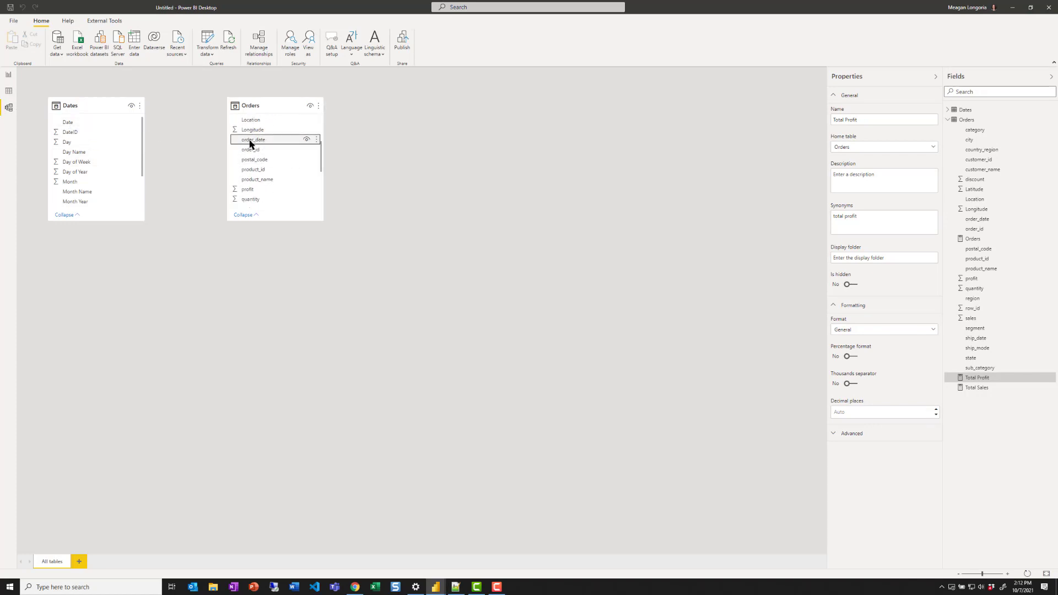
{"action": "left_click_drag", "start_coordinate": [250, 144], "coordinate": [80, 125]}
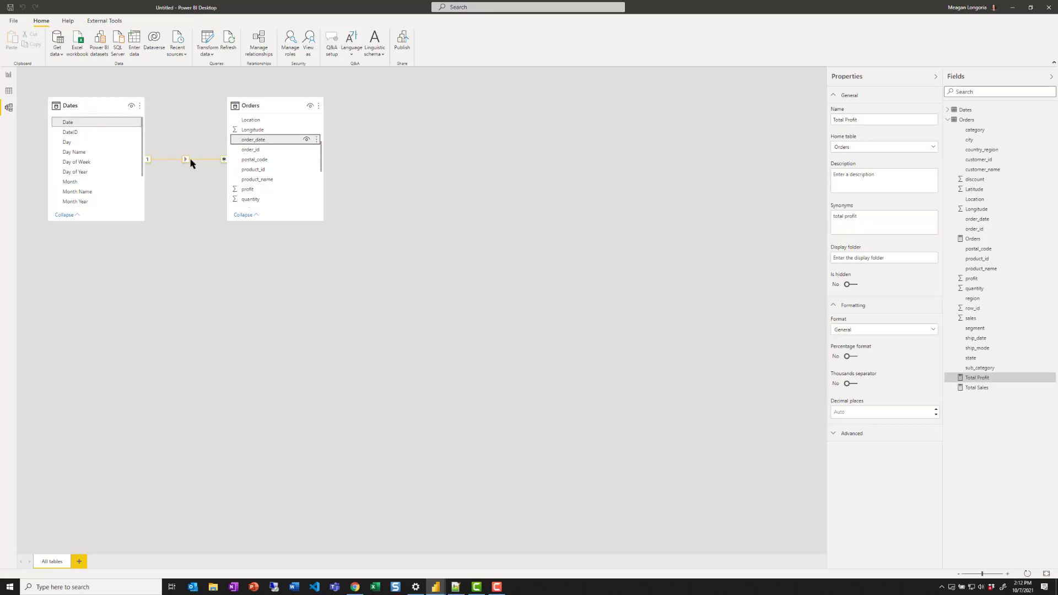
{"action": "left_click", "coordinate": [9, 75]}
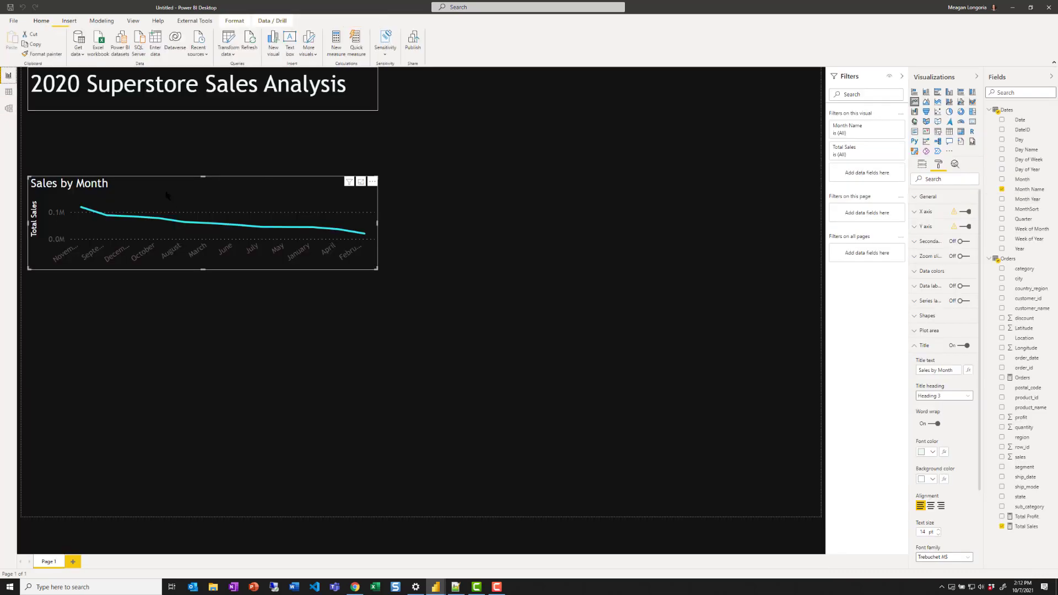
Step: Sort the Sales by Month line chart by Month Name in ascending order
{"action": "left_click", "coordinate": [373, 181]}
{"action": "mouse_move", "coordinate": [407, 252]}
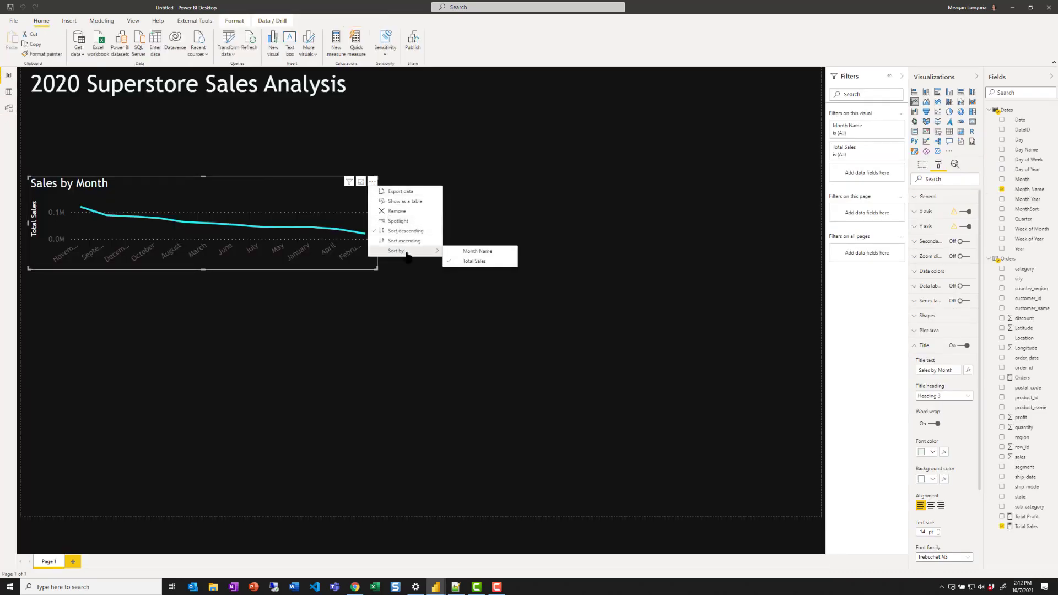
{"action": "left_click", "coordinate": [475, 251]}
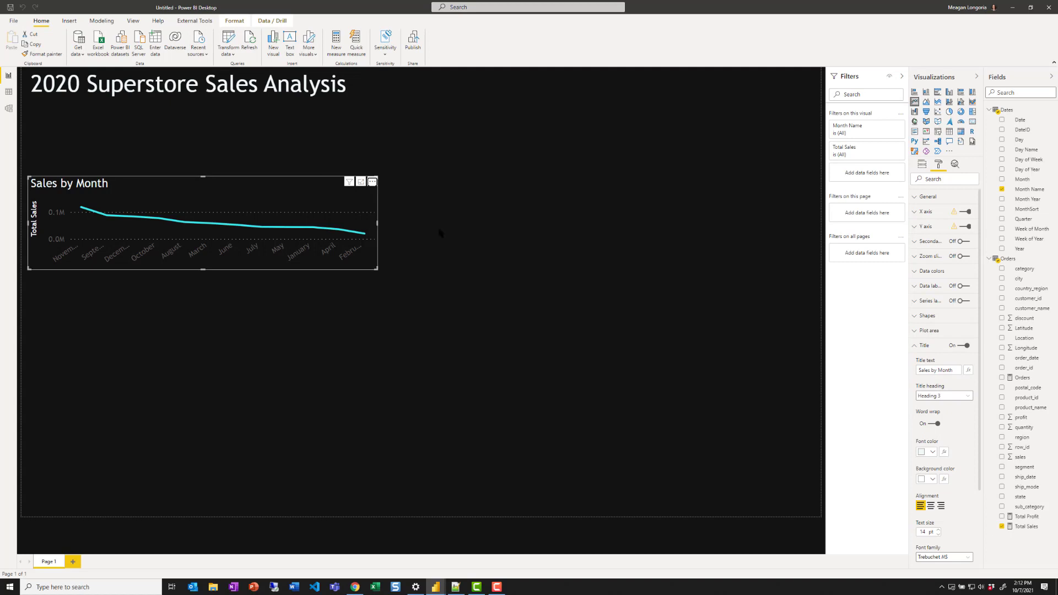
{"action": "left_click", "coordinate": [373, 182]}
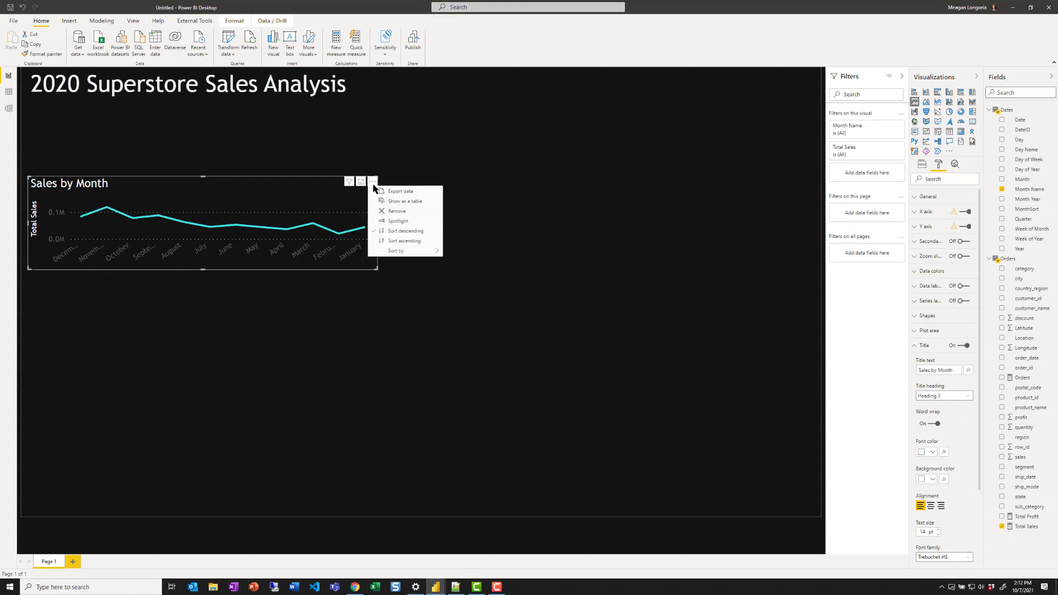
{"action": "left_click", "coordinate": [406, 241]}
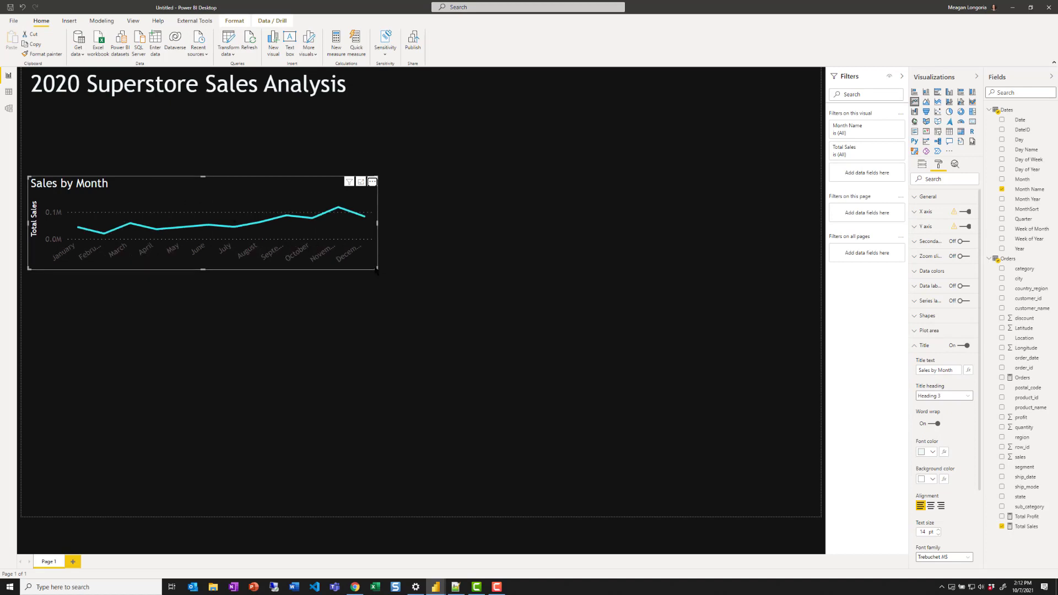
Step: Widen the Sales by Month chart and place it below the report title, leaving room for a slicer on its left
{"action": "left_click_drag", "start_coordinate": [477, 270], "coordinate": [629, 292]}
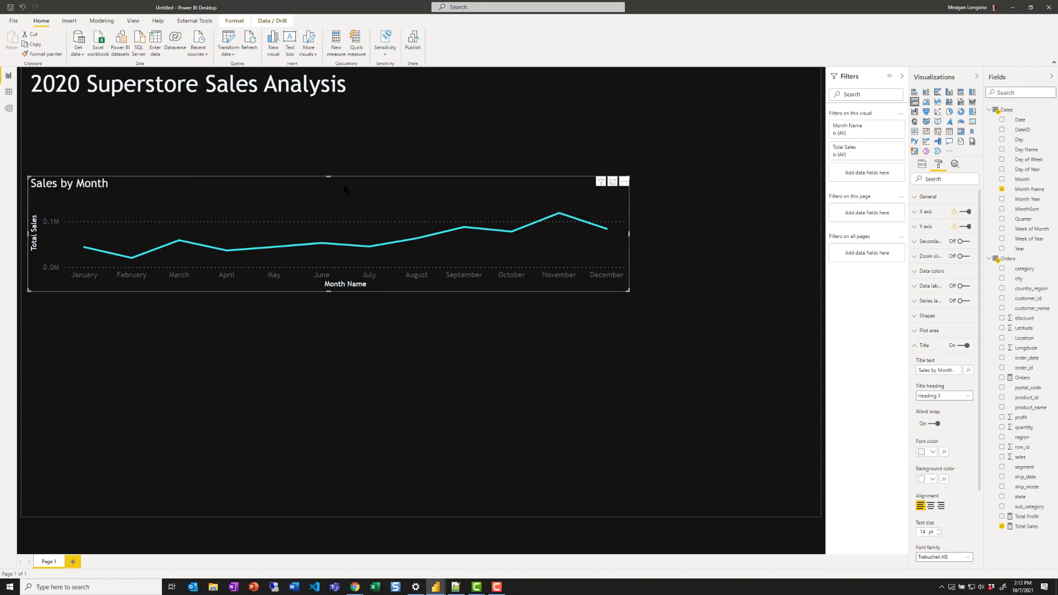
{"action": "left_click_drag", "start_coordinate": [382, 181], "coordinate": [387, 125]}
{"action": "left_click_drag", "start_coordinate": [179, 116], "coordinate": [239, 133]}
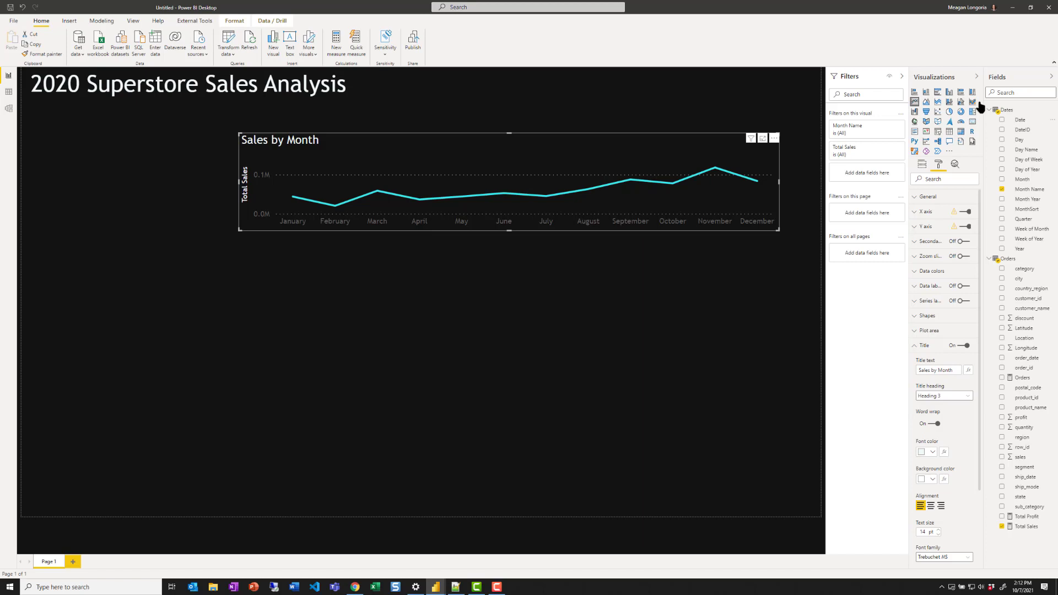
Step: Insert a slicer on an empty part of the page with category from Orders as its field
{"action": "left_click", "coordinate": [633, 305]}
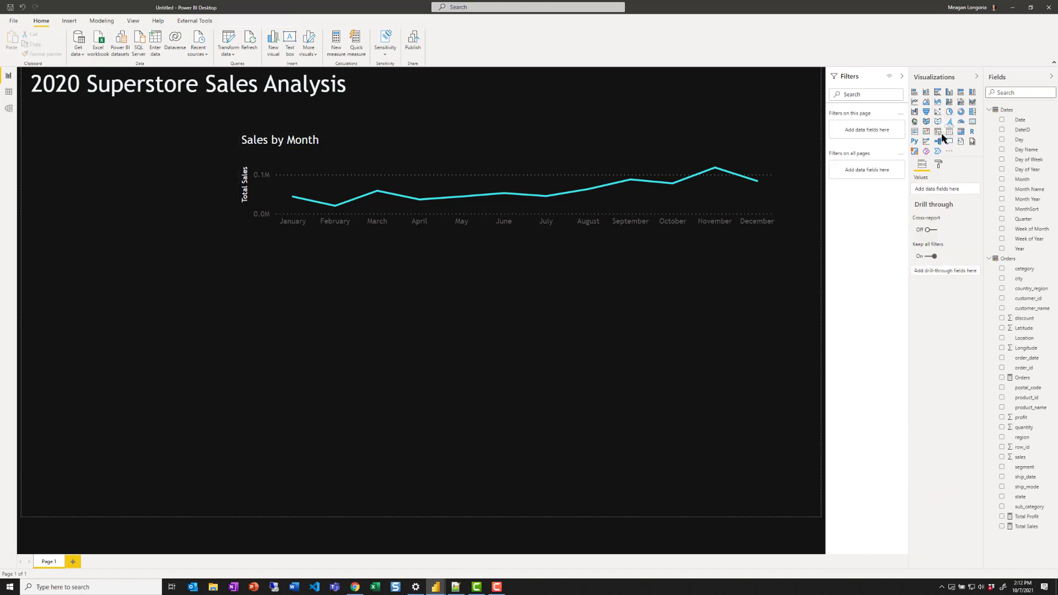
{"action": "left_click", "coordinate": [940, 133]}
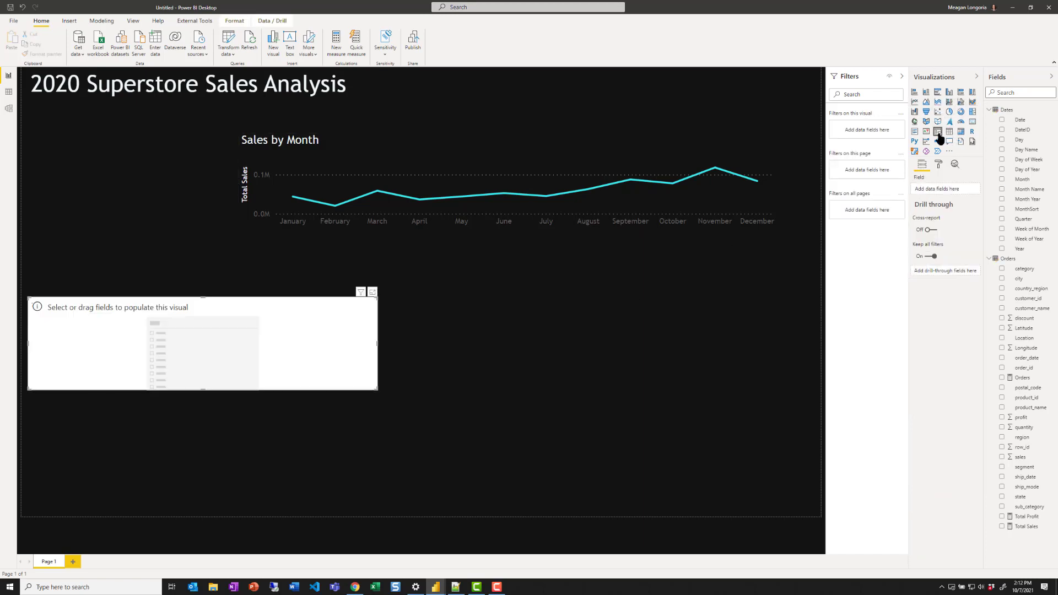
{"action": "left_click", "coordinate": [1001, 269]}
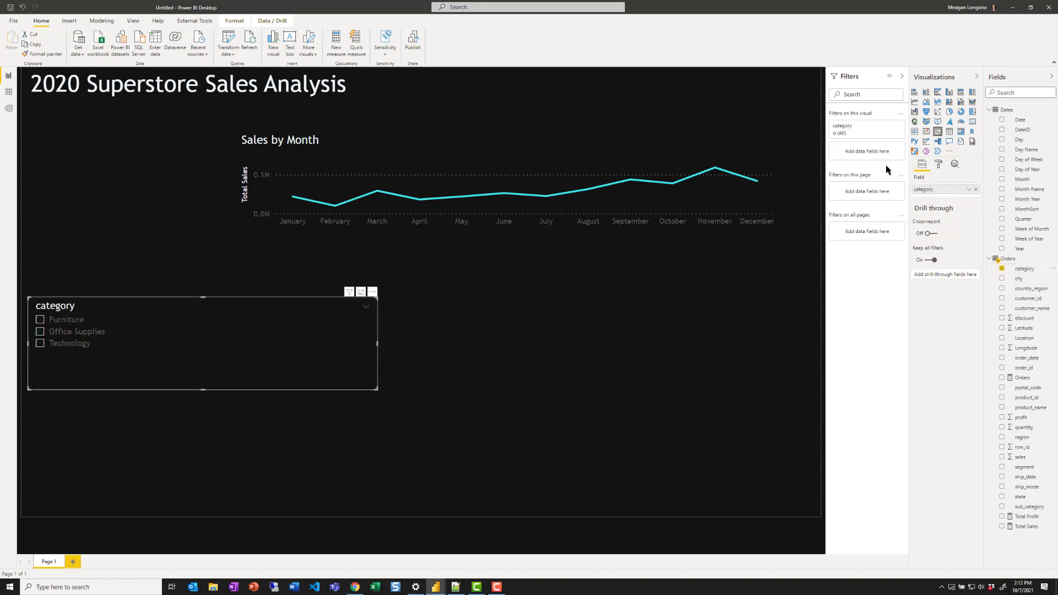
Step: Set the category slicer's header title text to "Category Selection"
{"action": "left_click", "coordinate": [939, 164]}
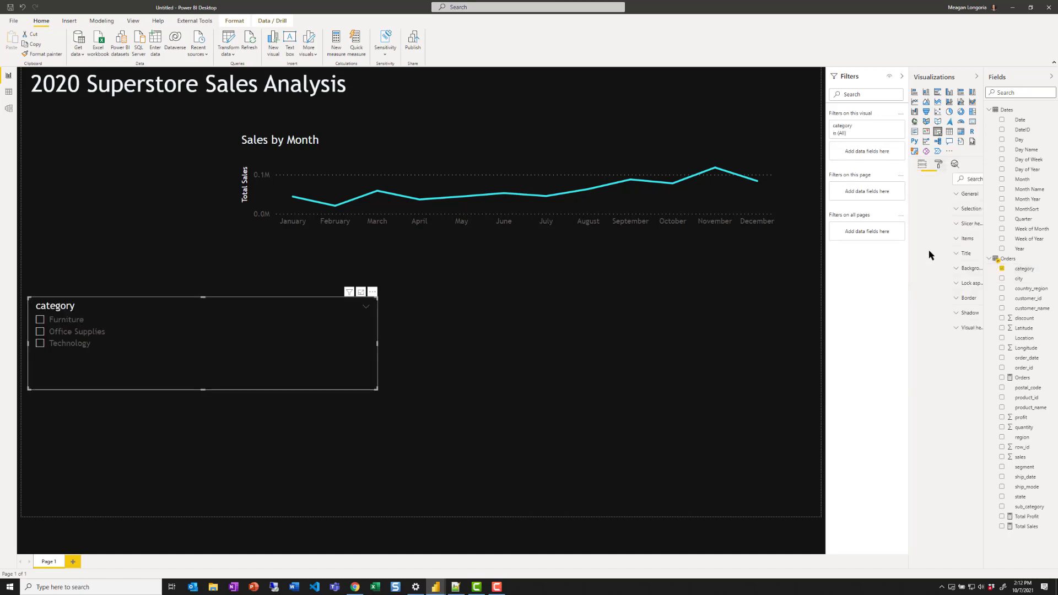
{"action": "left_click", "coordinate": [933, 242]}
{"action": "left_click", "coordinate": [931, 226]}
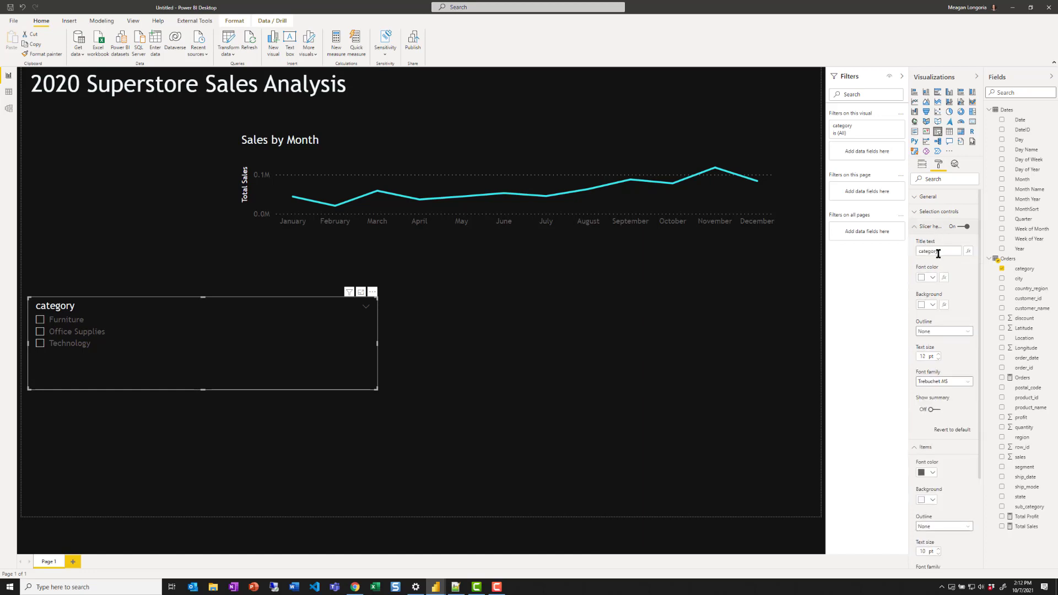
{"action": "double_click", "coordinate": [936, 251]}
{"action": "type", "text": "Category Selection"}
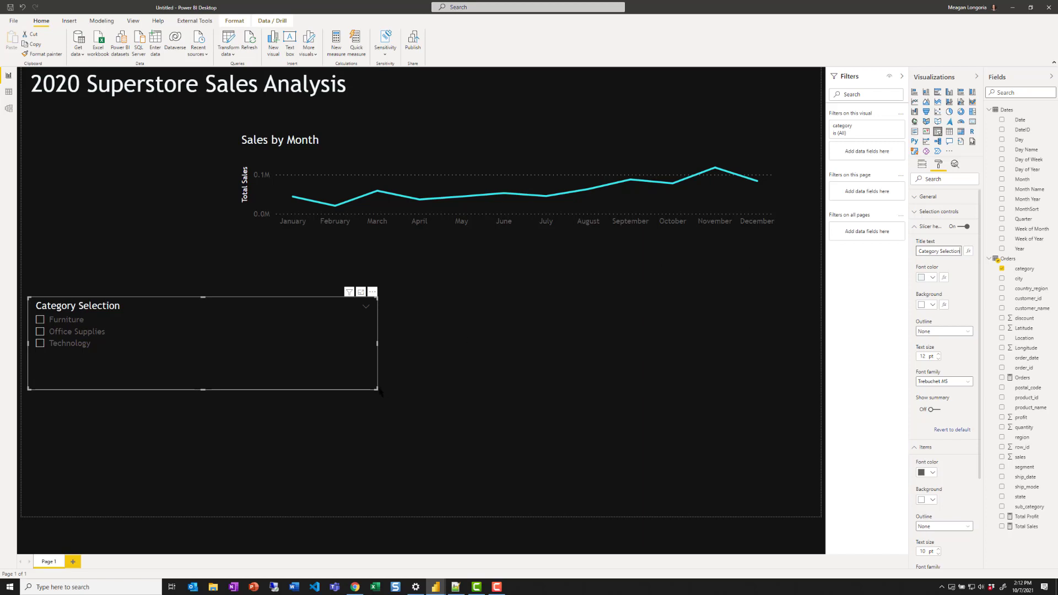
Step: Narrow the Category Selection slicer and place it beside the line chart, with their upper edges aligned
{"action": "left_click_drag", "start_coordinate": [376, 389], "coordinate": [216, 393]}
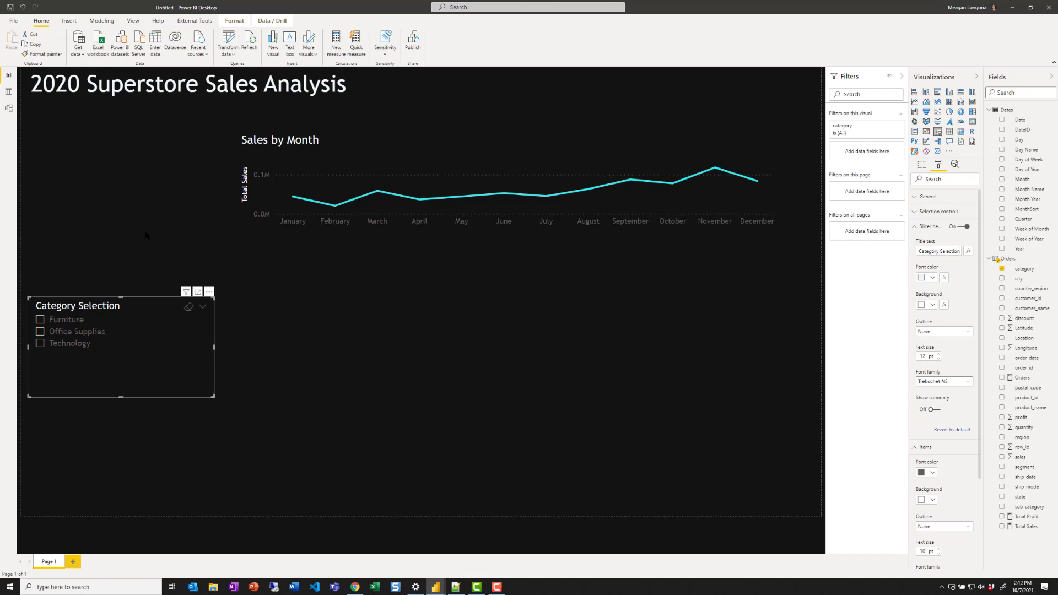
{"action": "left_click_drag", "start_coordinate": [148, 306], "coordinate": [145, 143]}
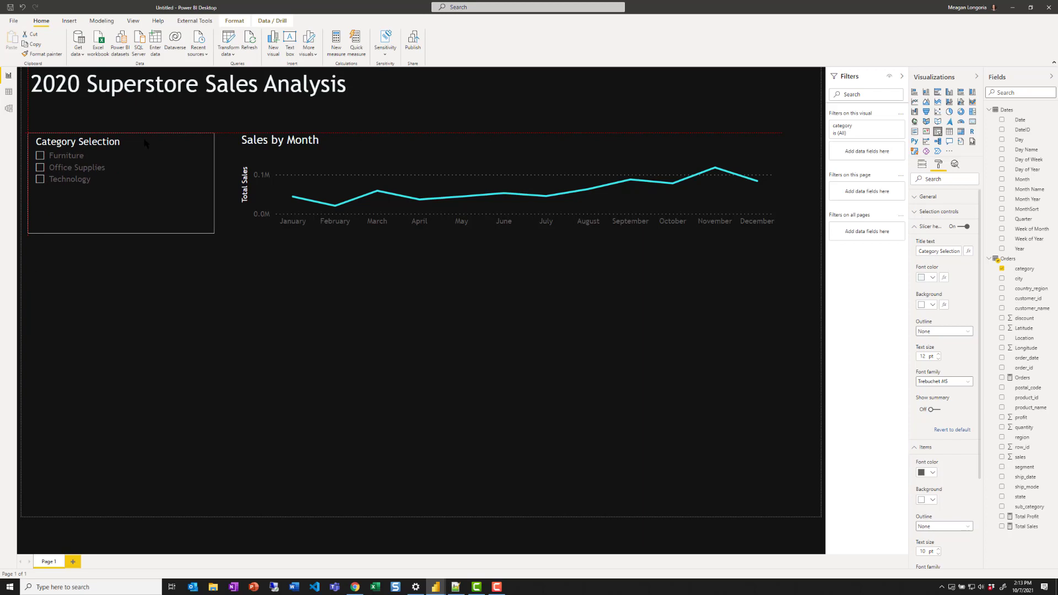
{"action": "left_click_drag", "start_coordinate": [146, 142], "coordinate": [145, 143]}
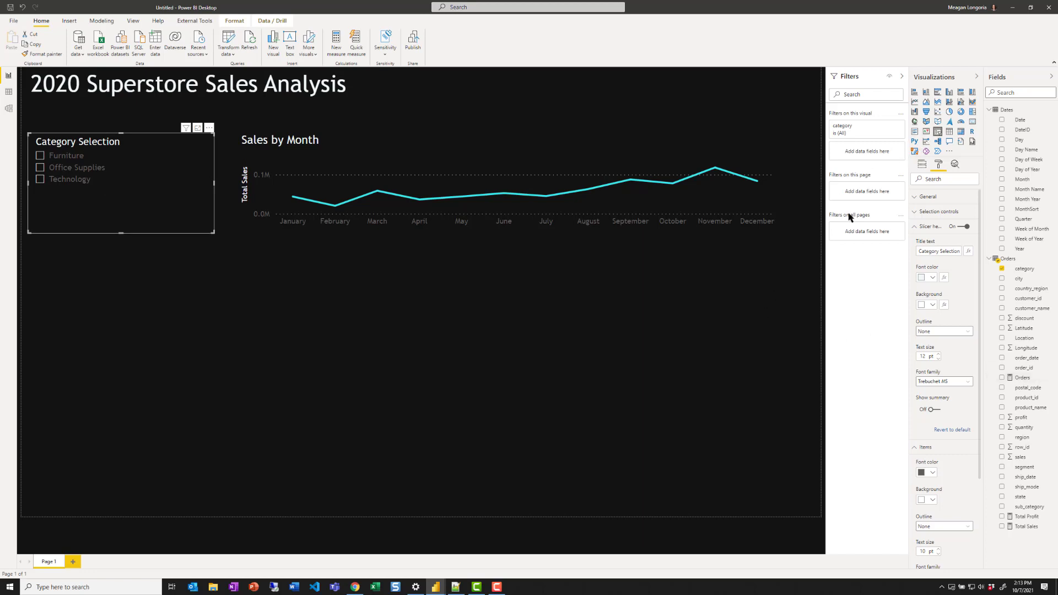
Step: Insert a map visual with sales as bubble size and the Orders table's Latitude and Longitude fields as coordinates
{"action": "left_click", "coordinate": [799, 256]}
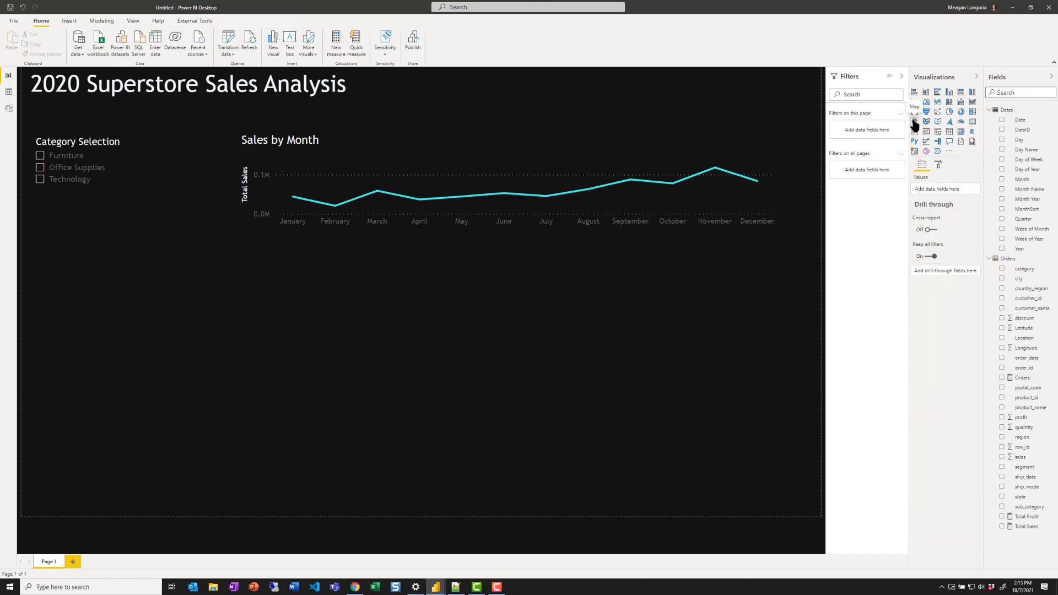
{"action": "left_click", "coordinate": [914, 124]}
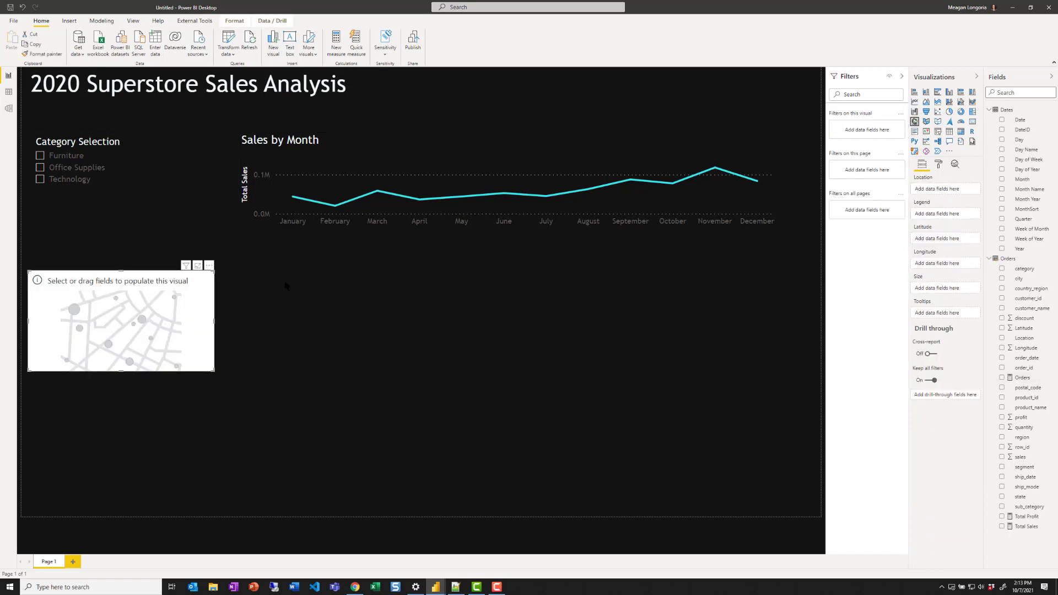
{"action": "left_click", "coordinate": [1002, 457]}
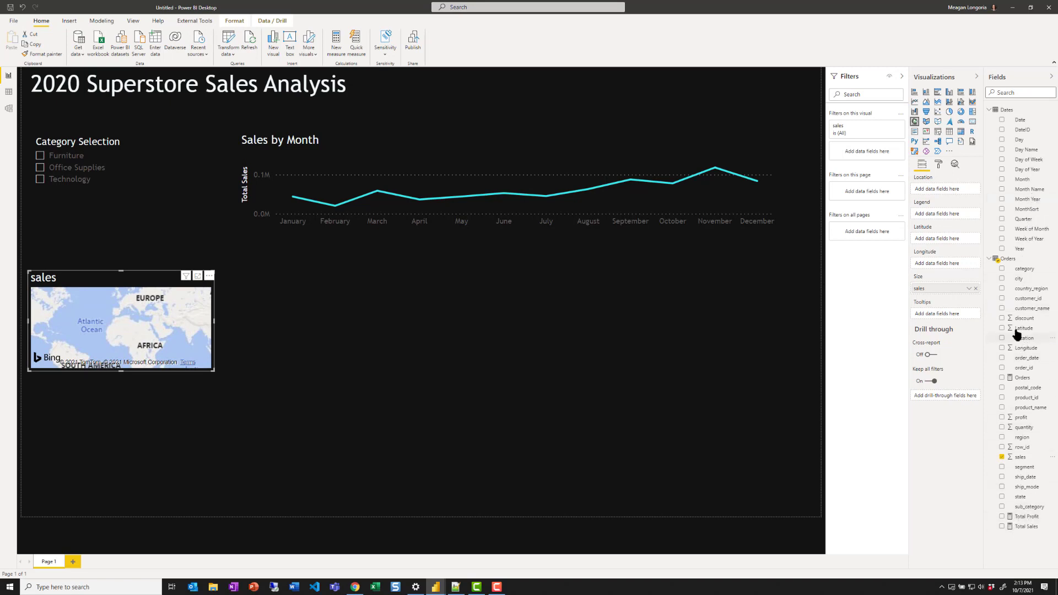
{"action": "left_click_drag", "start_coordinate": [1017, 330], "coordinate": [936, 241]}
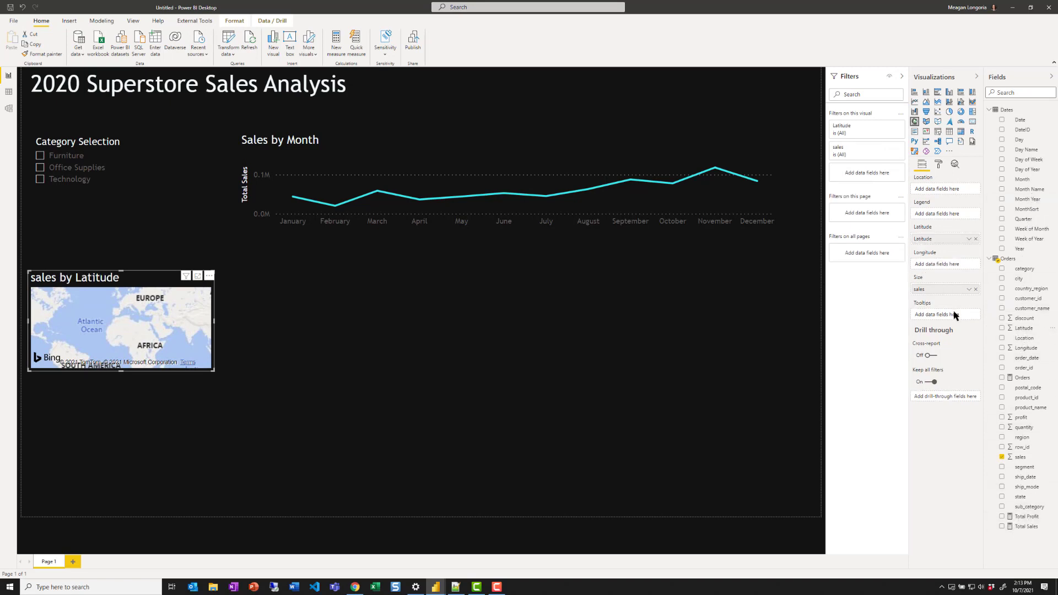
{"action": "left_click_drag", "start_coordinate": [1024, 348], "coordinate": [943, 265]}
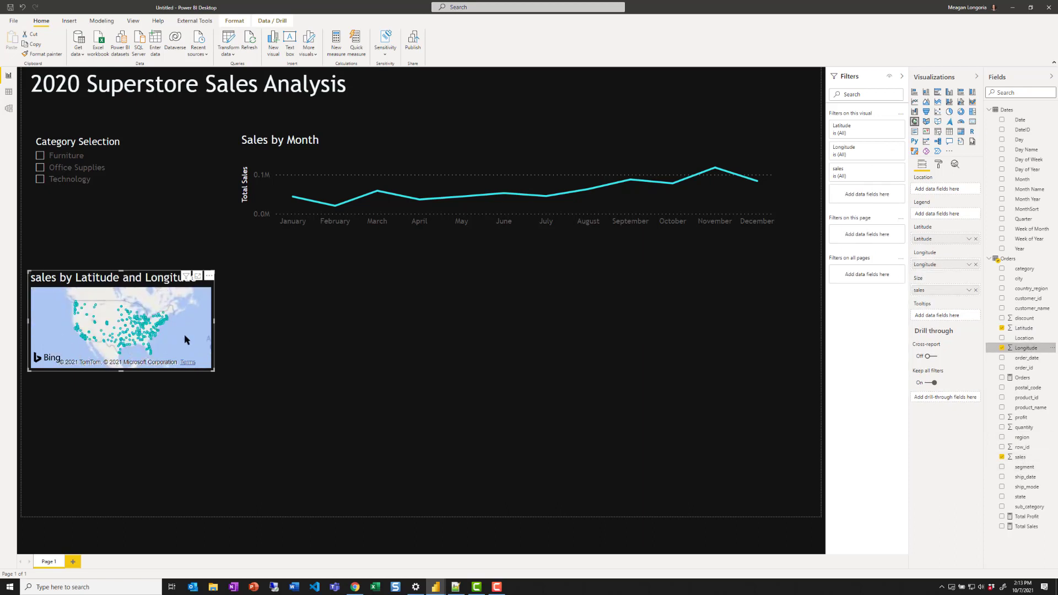
Step: Enlarge the map and place it below the Sales by Month chart, matching the chart's width and reaching the page's lower edge
{"action": "left_click_drag", "start_coordinate": [213, 370], "coordinate": [371, 496]}
{"action": "left_click_drag", "start_coordinate": [291, 276], "coordinate": [501, 270]}
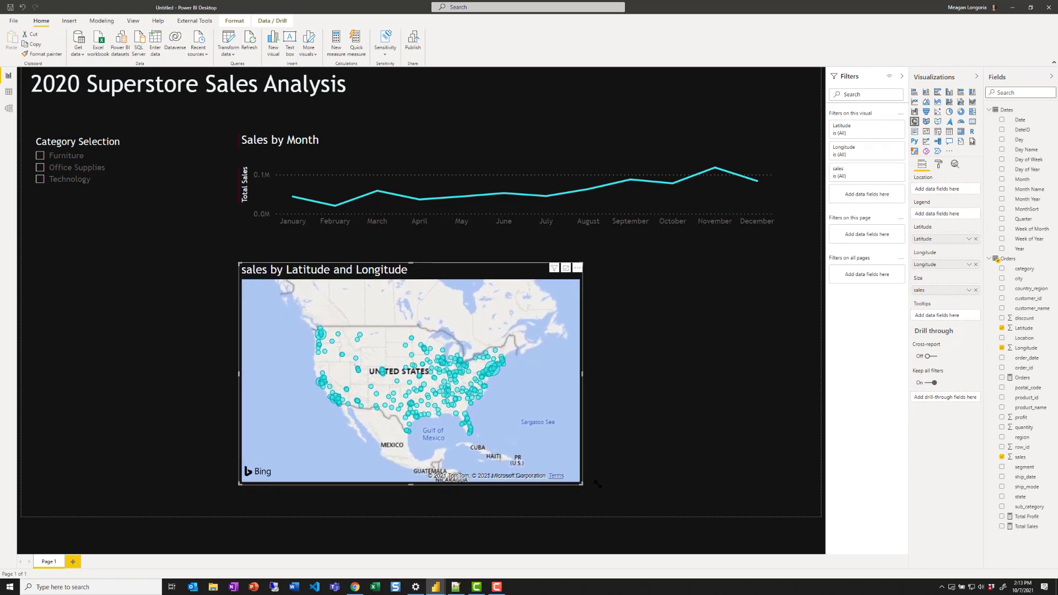
{"action": "left_click_drag", "start_coordinate": [583, 485], "coordinate": [778, 528]}
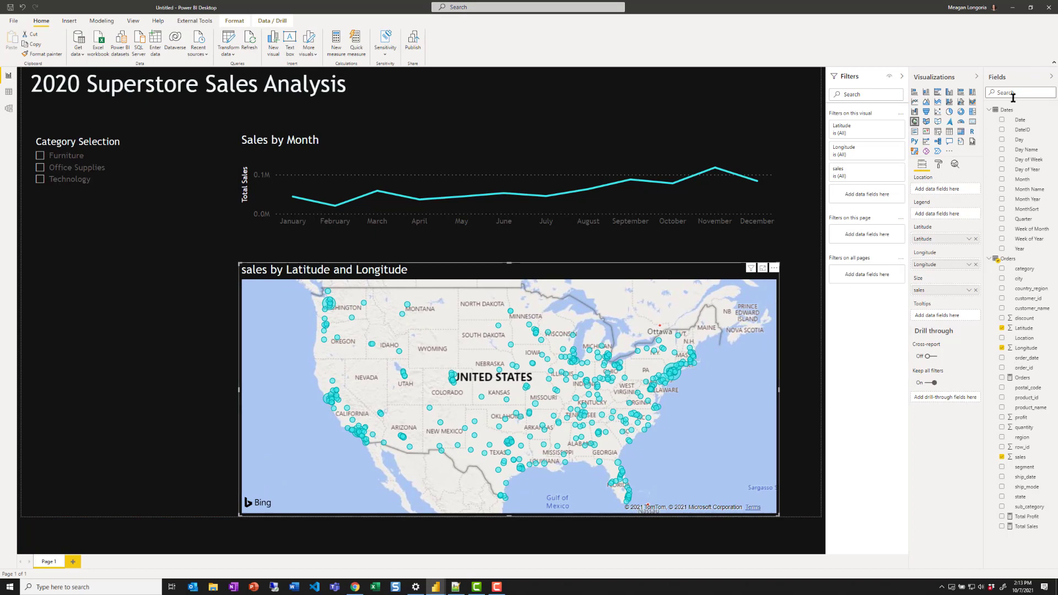
Step: Set the map's title text to "Sales by City"
{"action": "left_click", "coordinate": [938, 165]}
{"action": "left_click", "coordinate": [930, 305]}
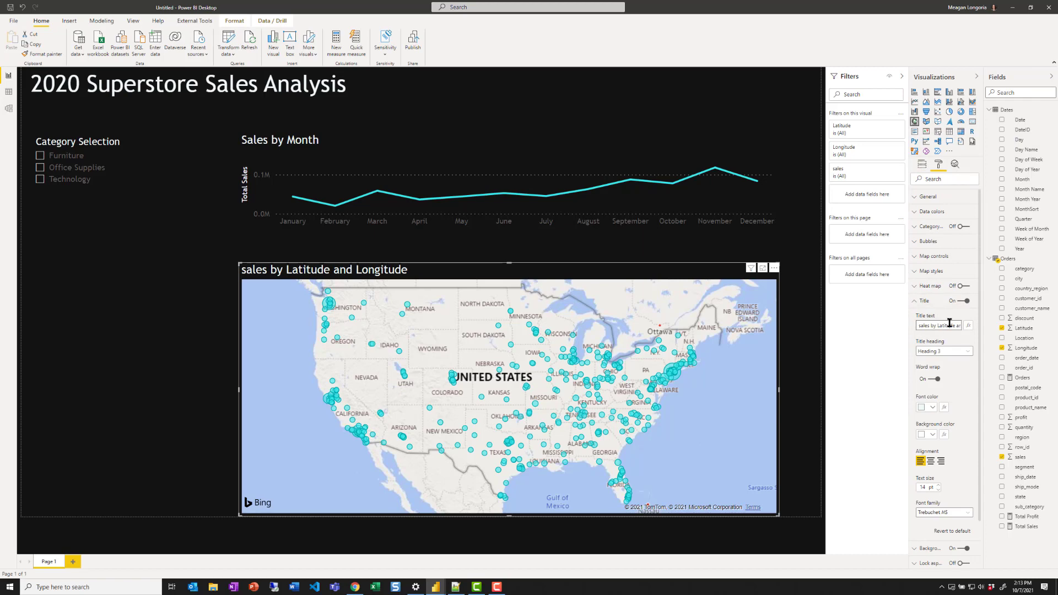
{"action": "triple_click", "coordinate": [949, 324]}
{"action": "type", "text": "Sales by City"}
Step: Set the map style theme of the Sales by City map to Dark
{"action": "left_click", "coordinate": [931, 271]}
{"action": "left_click", "coordinate": [935, 297]}
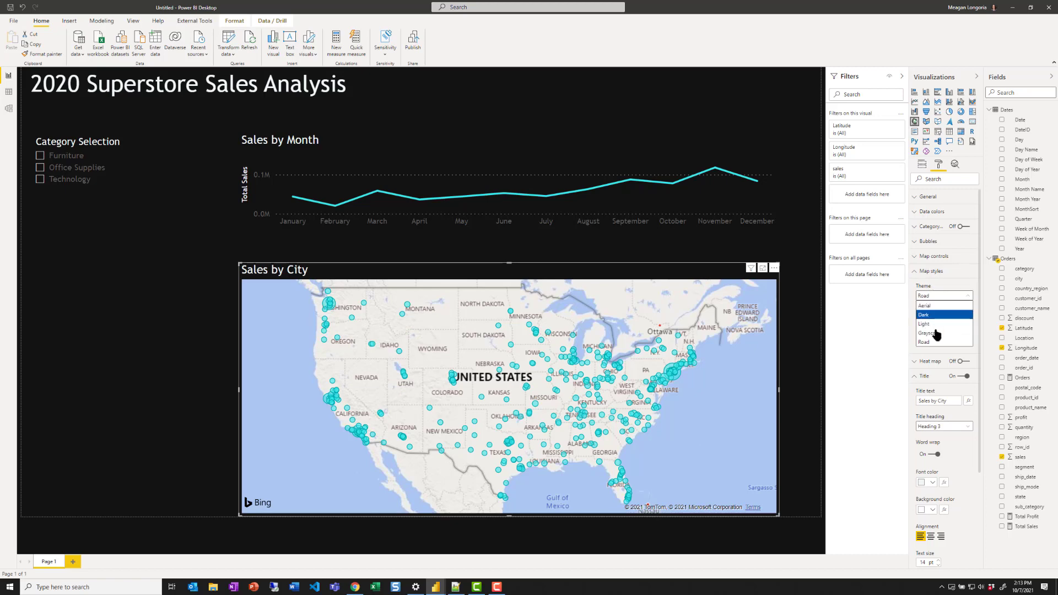
{"action": "left_click", "coordinate": [935, 315]}
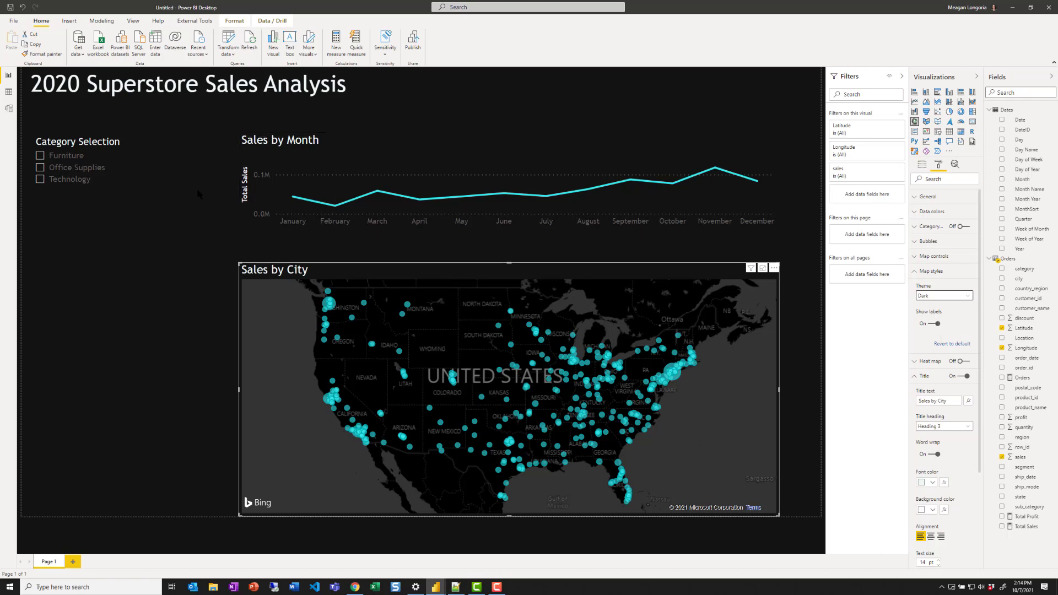
Step: Set the Category Selection slicer's header text size to 10 pt
{"action": "left_click", "coordinate": [157, 214]}
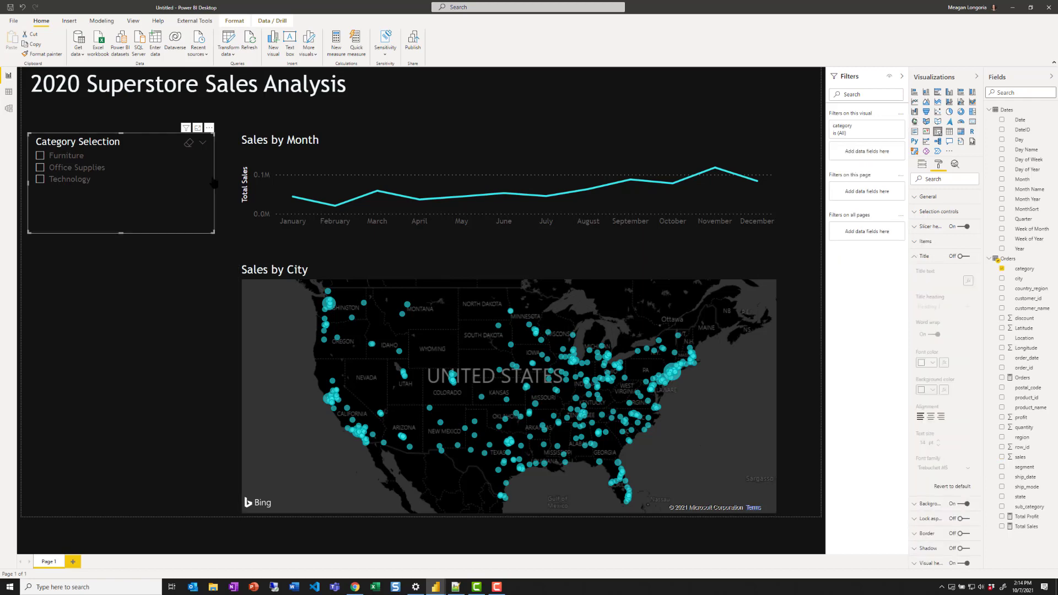
{"action": "left_click", "coordinate": [931, 231]}
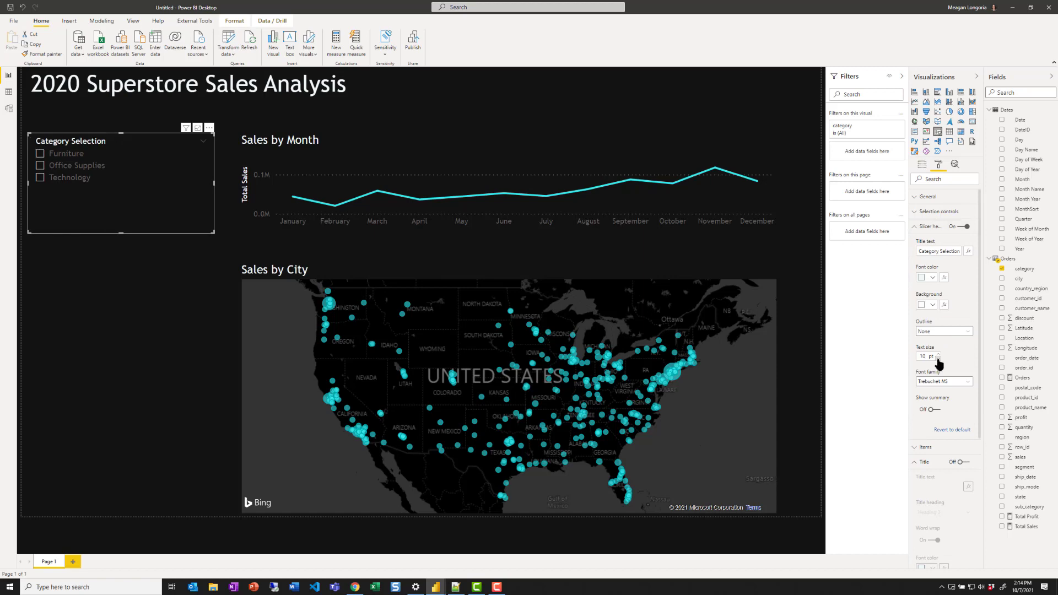
{"action": "left_click", "coordinate": [926, 227]}
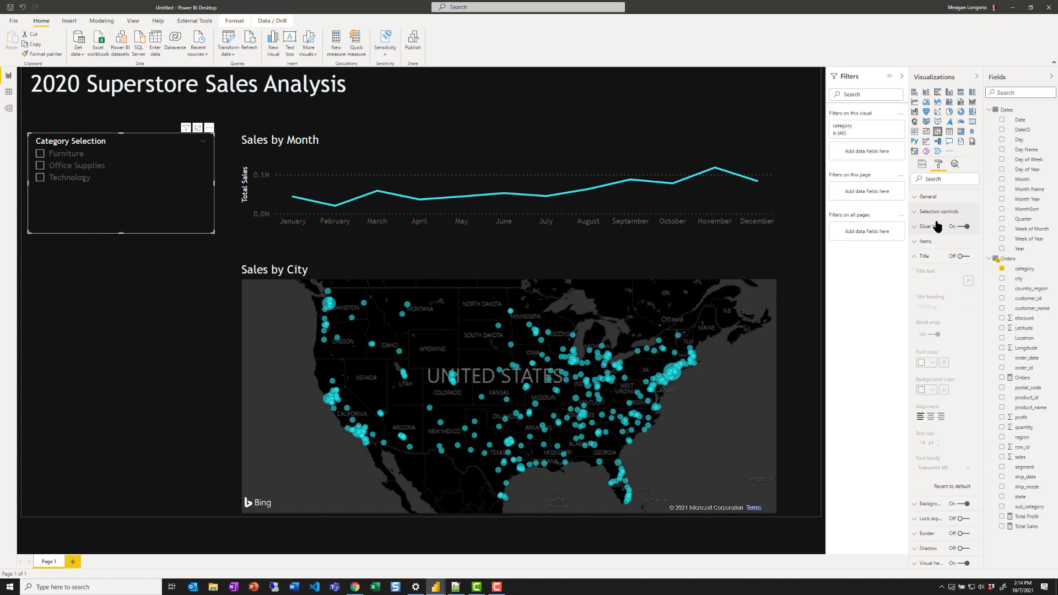
Step: Set the font color of the Category Selection slicer's items to white
{"action": "left_click", "coordinate": [935, 242]}
{"action": "left_click", "coordinate": [939, 347]}
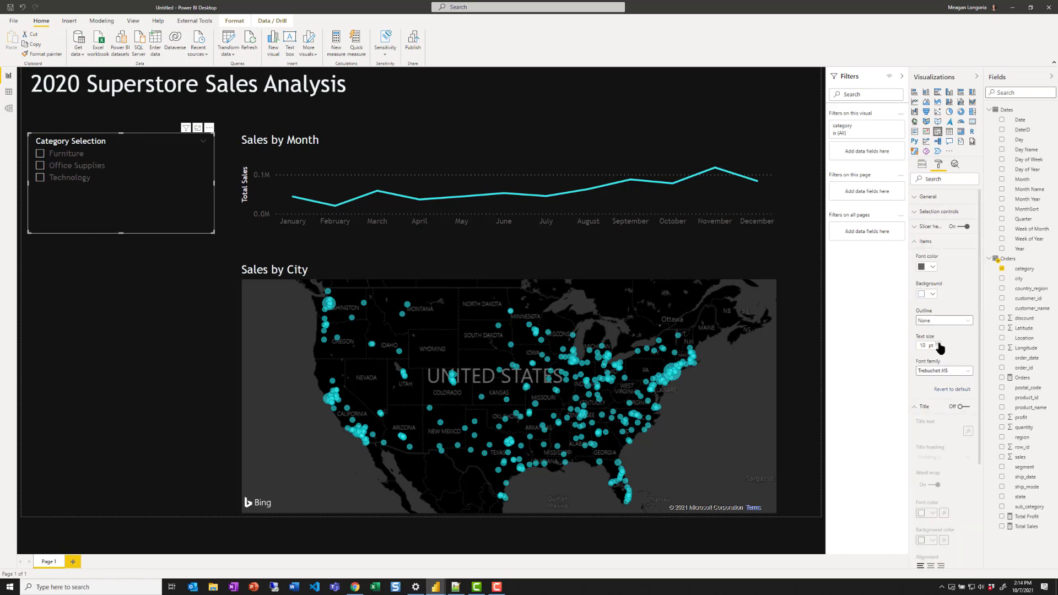
{"action": "left_click", "coordinate": [934, 267]}
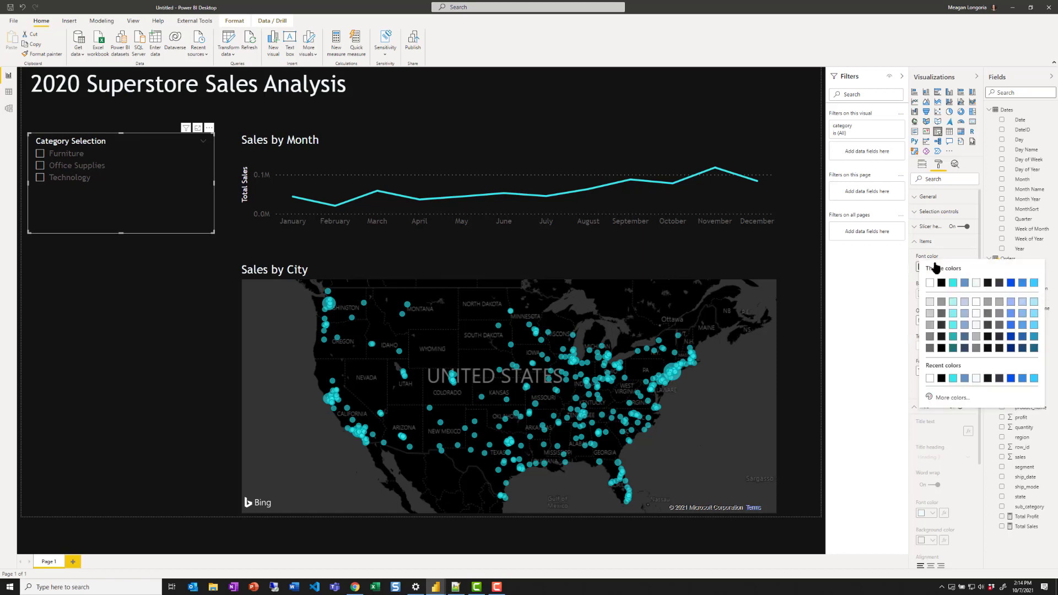
{"action": "left_click", "coordinate": [929, 378]}
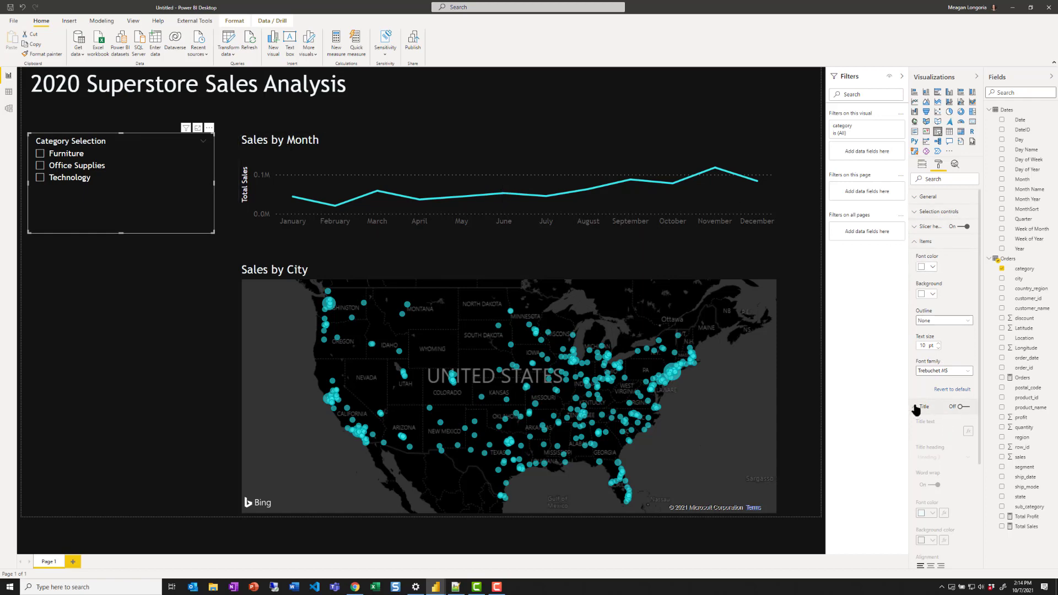
Step: Set the title text size to 12 pt on both the Sales by Month chart and the Sales by City map
{"action": "left_click", "coordinate": [343, 144]}
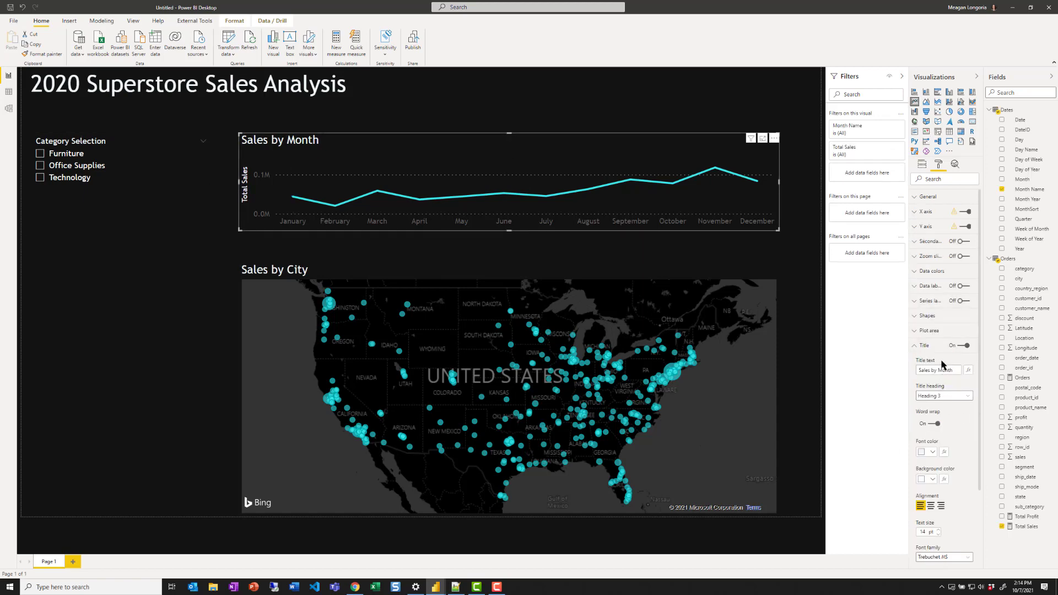
{"action": "left_click", "coordinate": [938, 534]}
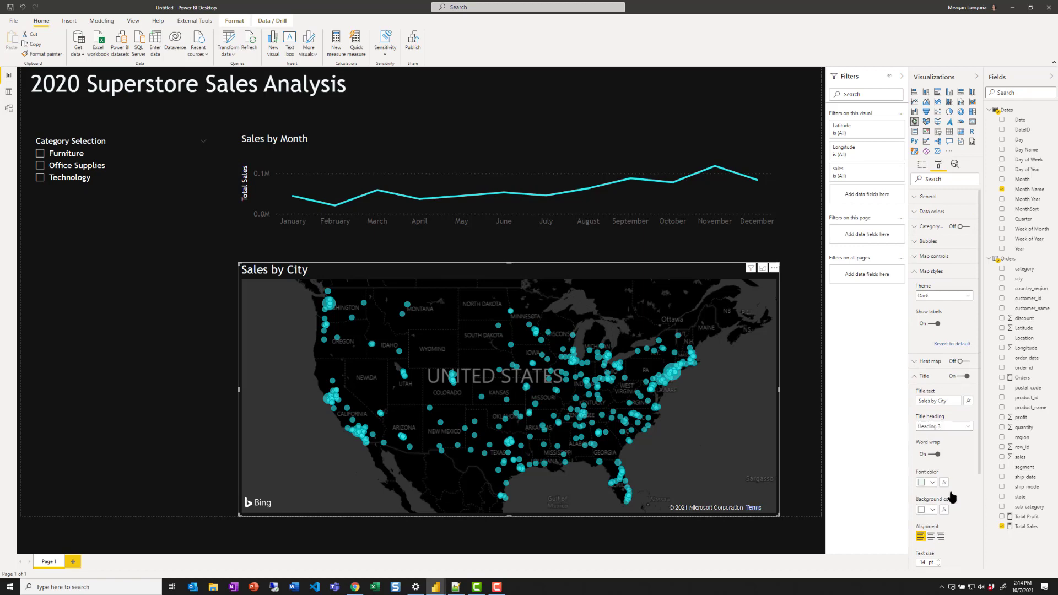
{"action": "scroll", "coordinate": [951, 498], "scroll_direction": "down", "scroll_amount": 3}
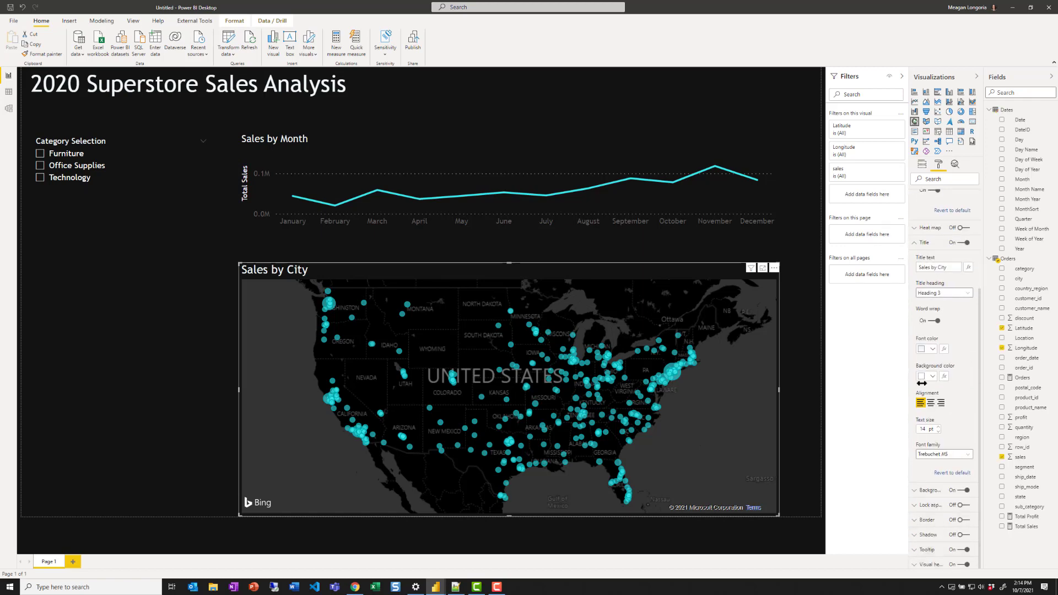
{"action": "left_click", "coordinate": [938, 432]}
{"action": "left_click", "coordinate": [938, 433]}
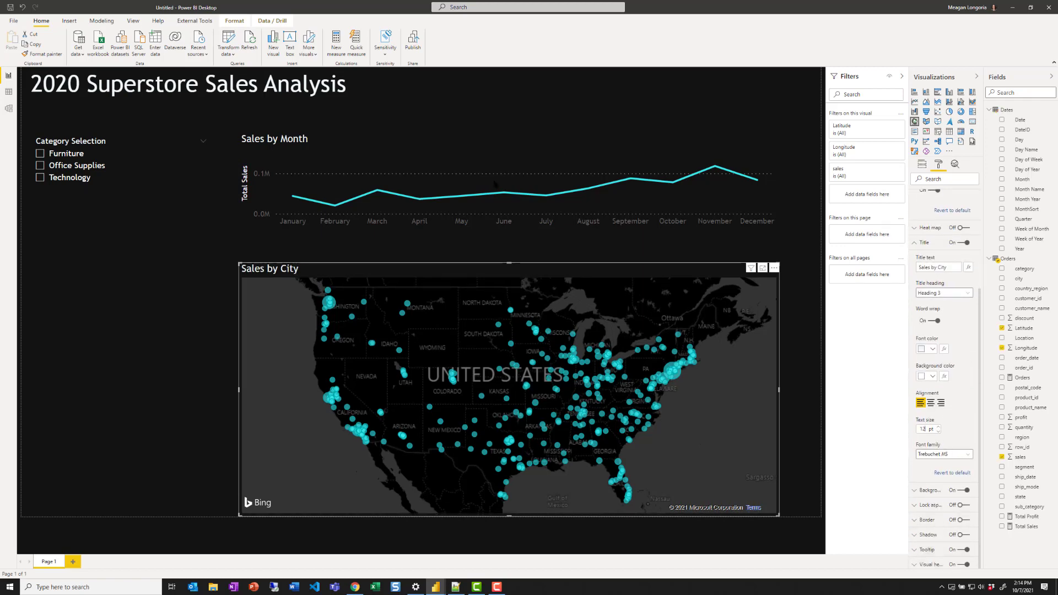
Step: Change the X axis label color of the Sales by Month chart to light gray
{"action": "left_click", "coordinate": [294, 139]}
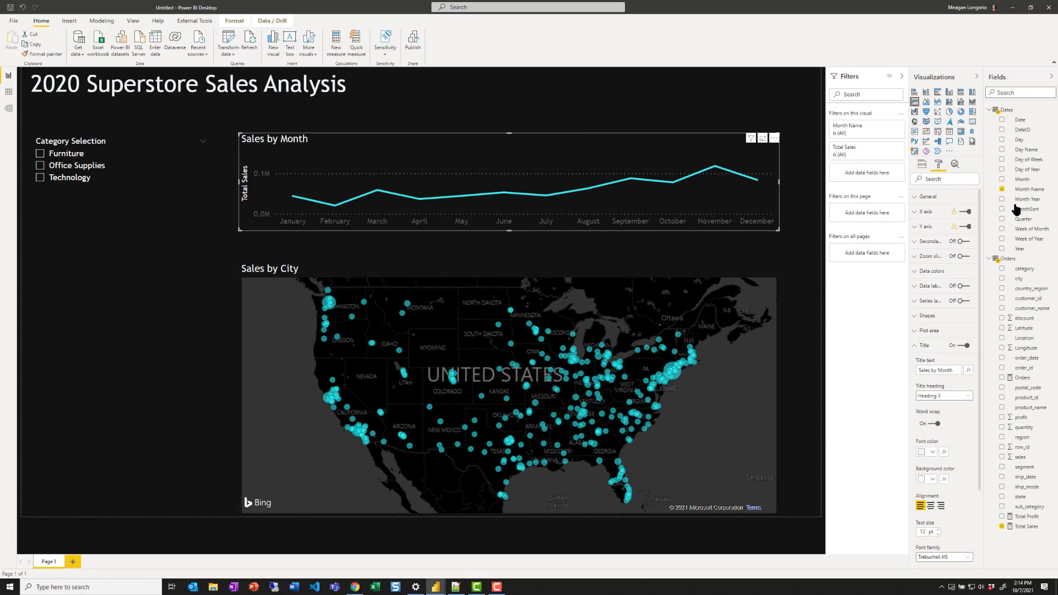
{"action": "left_click", "coordinate": [938, 214]}
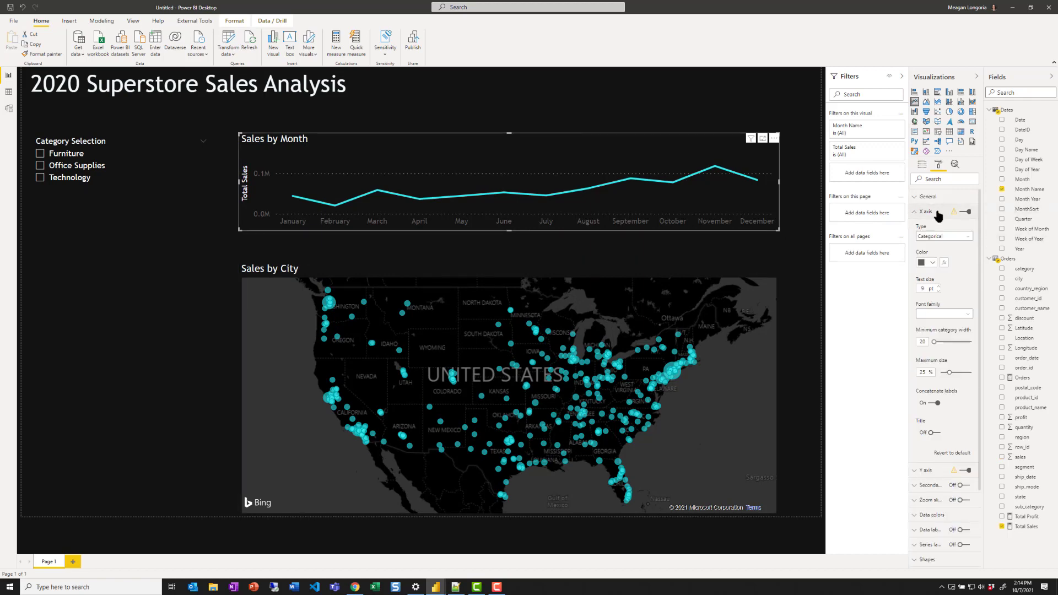
{"action": "left_click", "coordinate": [932, 263]}
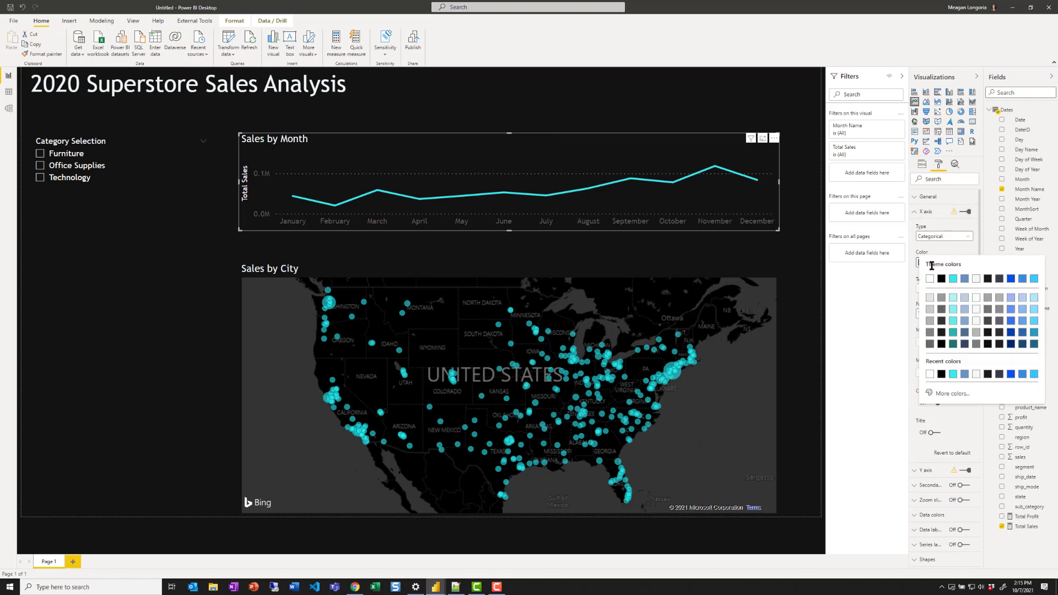
{"action": "left_click", "coordinate": [929, 299]}
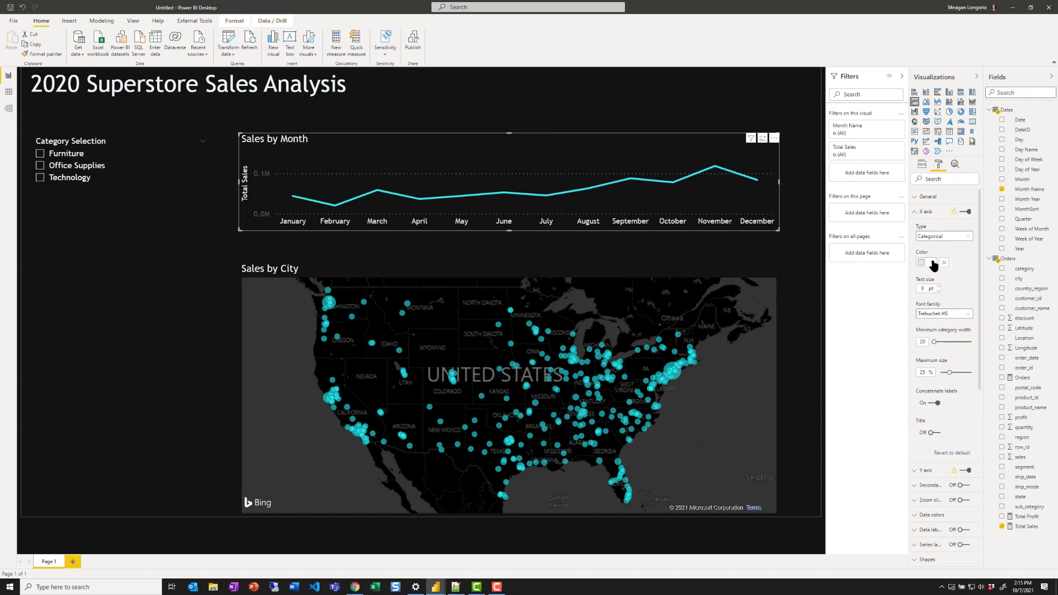
{"action": "left_click", "coordinate": [930, 216]}
Step: Turn off the Y axis of the Sales by Month chart
{"action": "left_click", "coordinate": [928, 227]}
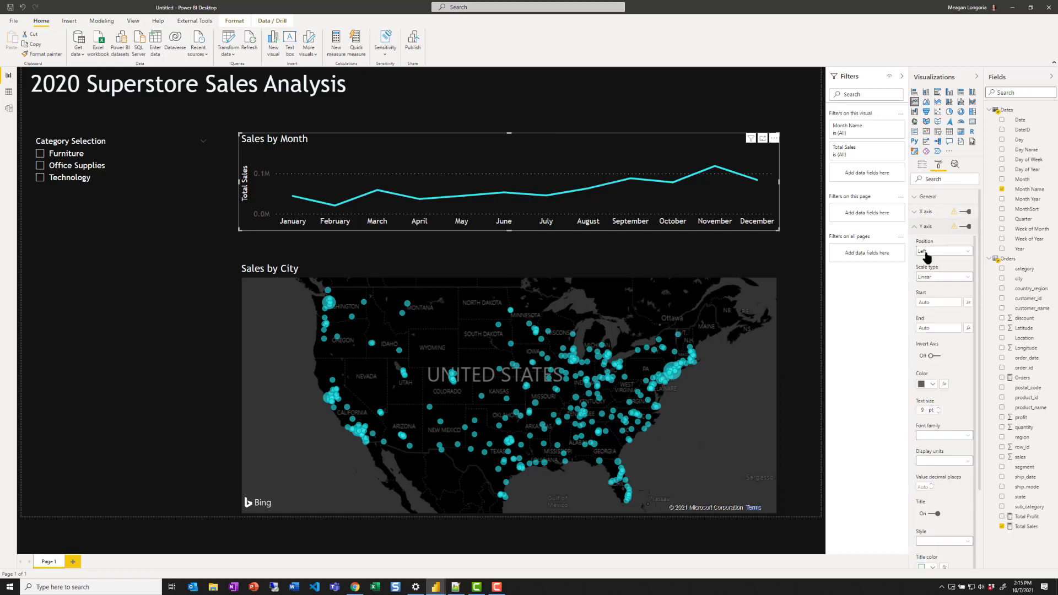
{"action": "left_click", "coordinate": [965, 227]}
{"action": "left_click", "coordinate": [915, 227]}
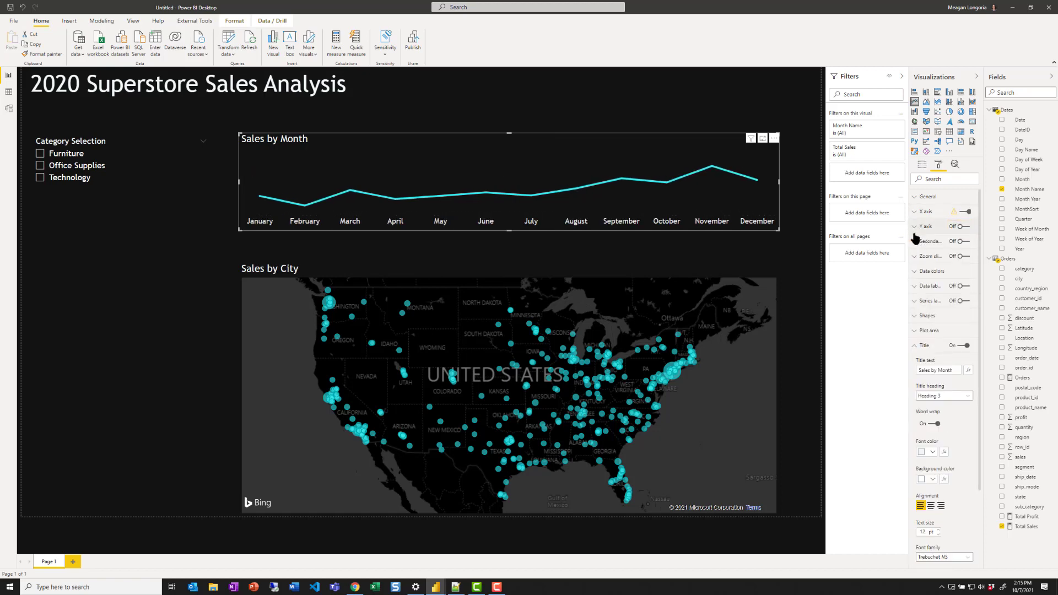
Step: Turn on data labels for the Sales by Month chart and color them light gray
{"action": "left_click", "coordinate": [959, 286]}
{"action": "left_click", "coordinate": [929, 287]}
{"action": "left_click", "coordinate": [925, 311]}
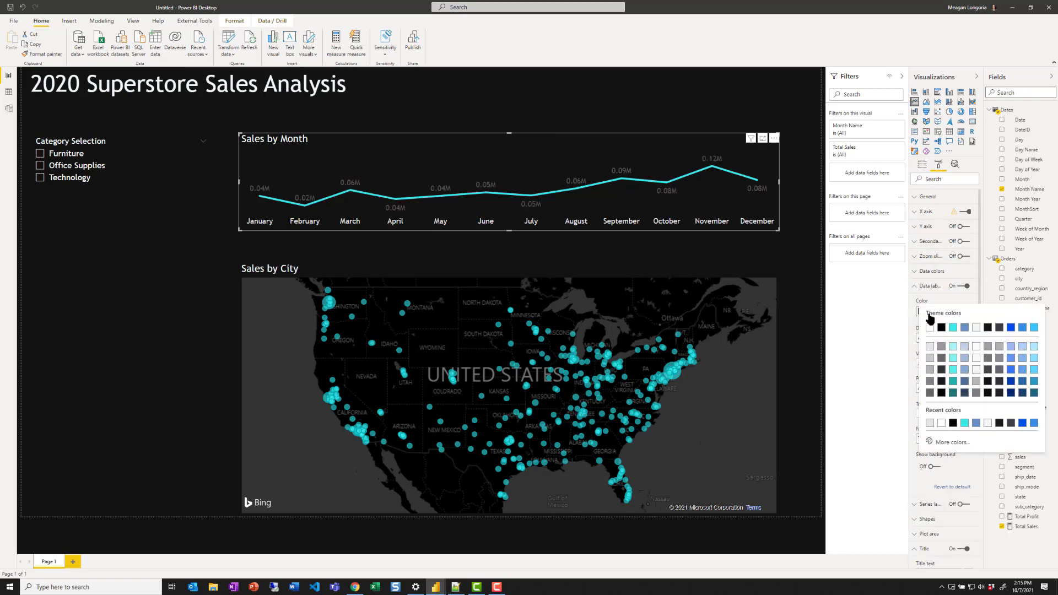
{"action": "left_click", "coordinate": [930, 346]}
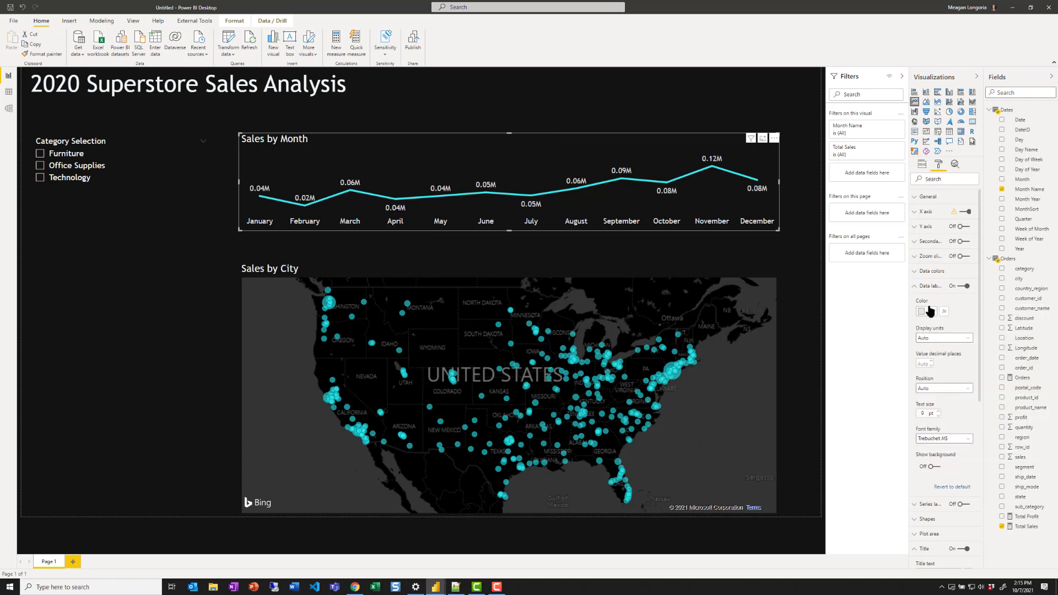
{"action": "left_click", "coordinate": [929, 312]}
{"action": "left_click", "coordinate": [929, 358]}
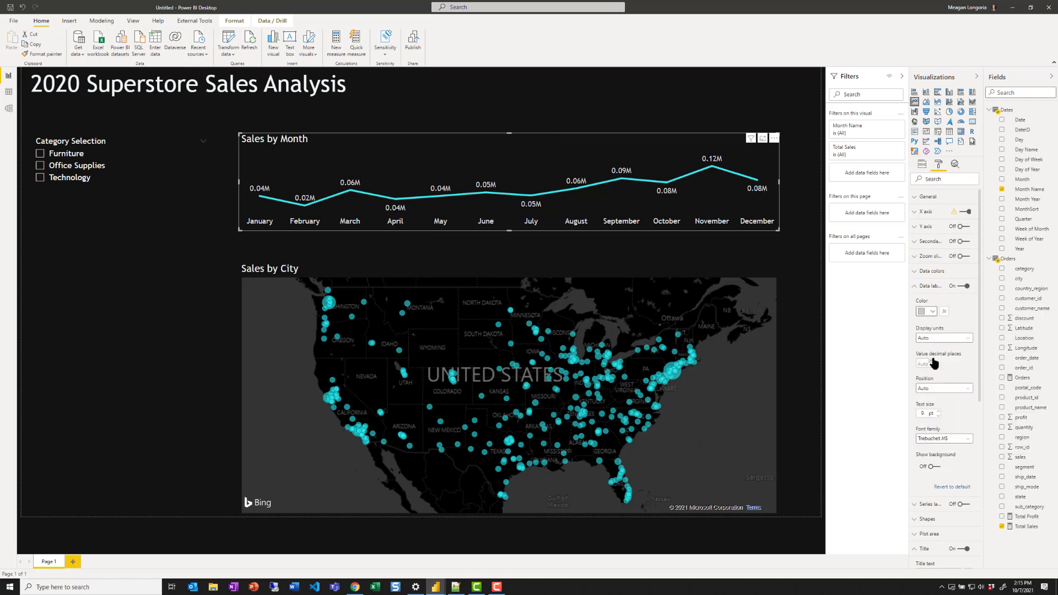
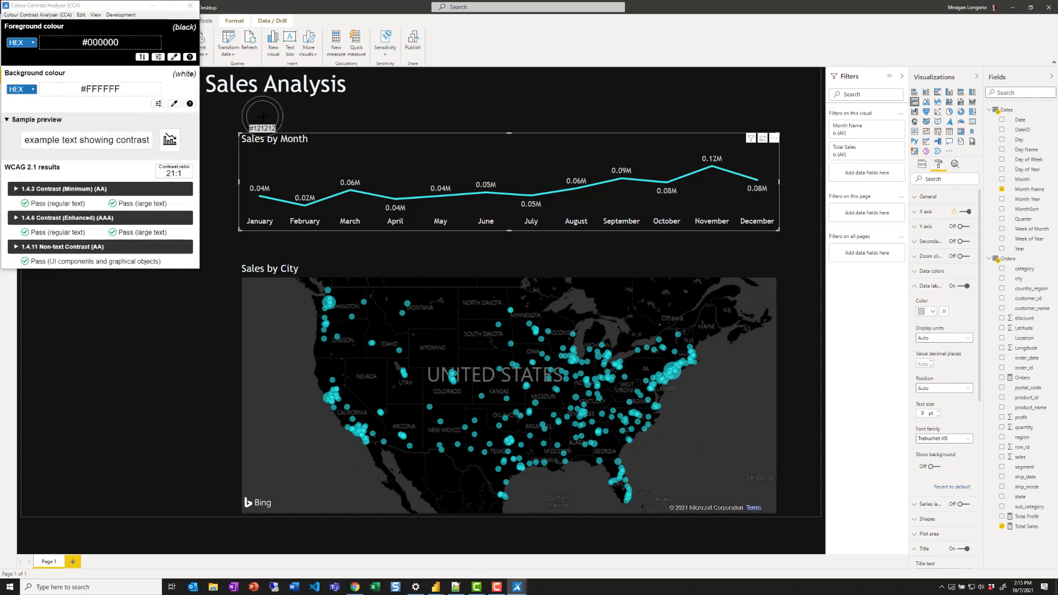
Step: In Colour Contrast Analyser, sample the Sales by Month line as foreground and the page background as background to check their contrast
{"action": "left_click", "coordinate": [259, 106]}
{"action": "left_click", "coordinate": [174, 57]}
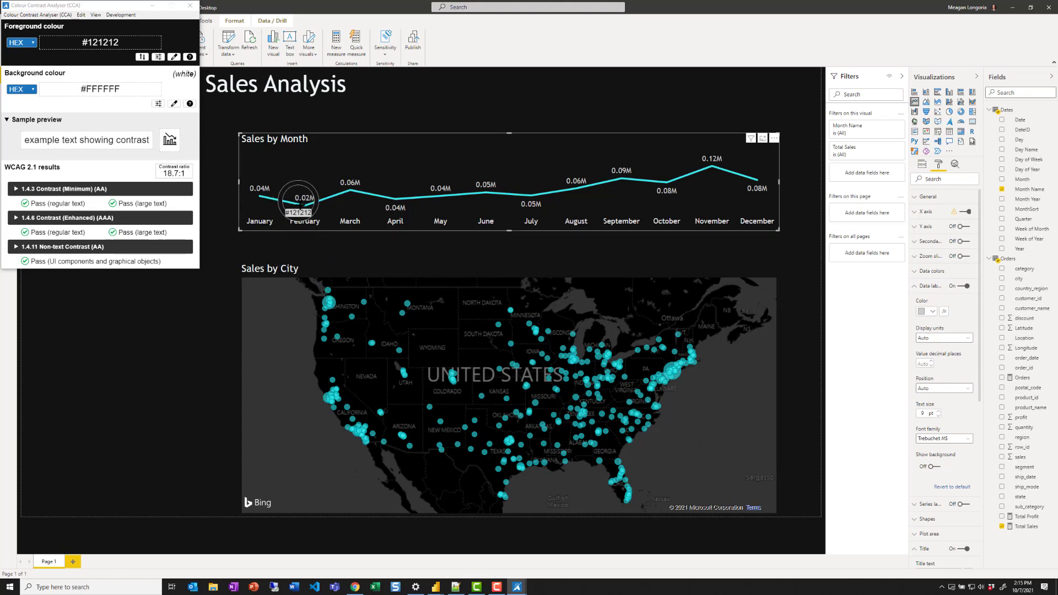
{"action": "left_click", "coordinate": [303, 205]}
{"action": "left_click", "coordinate": [174, 104]}
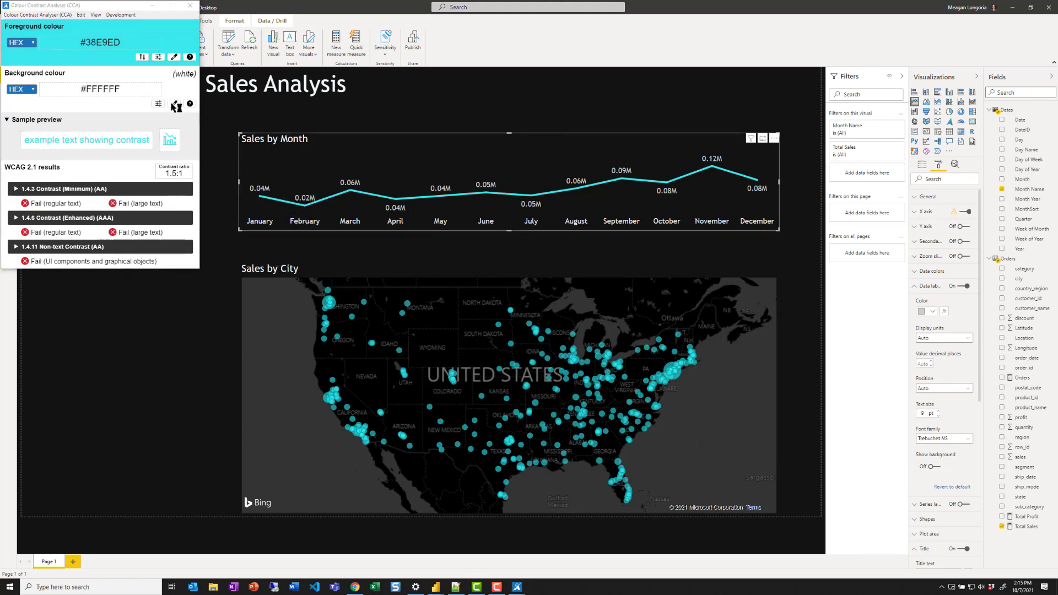
{"action": "left_click", "coordinate": [220, 110]}
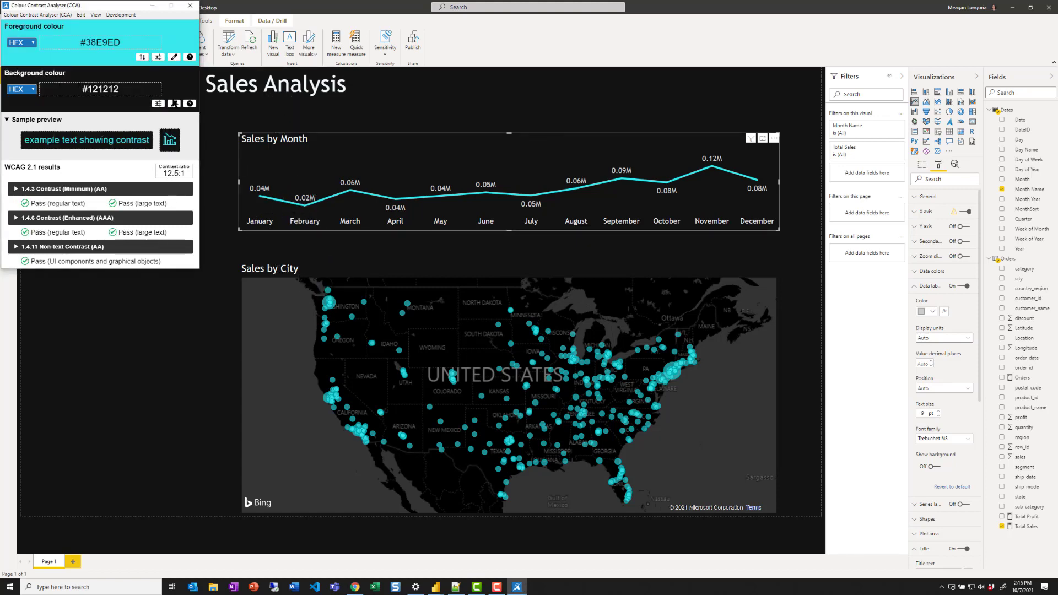
Step: Sample the Sales by Month title text as the foreground colour to check its contrast, and minimize Colour Contrast Analyser
{"action": "left_click", "coordinate": [174, 58]}
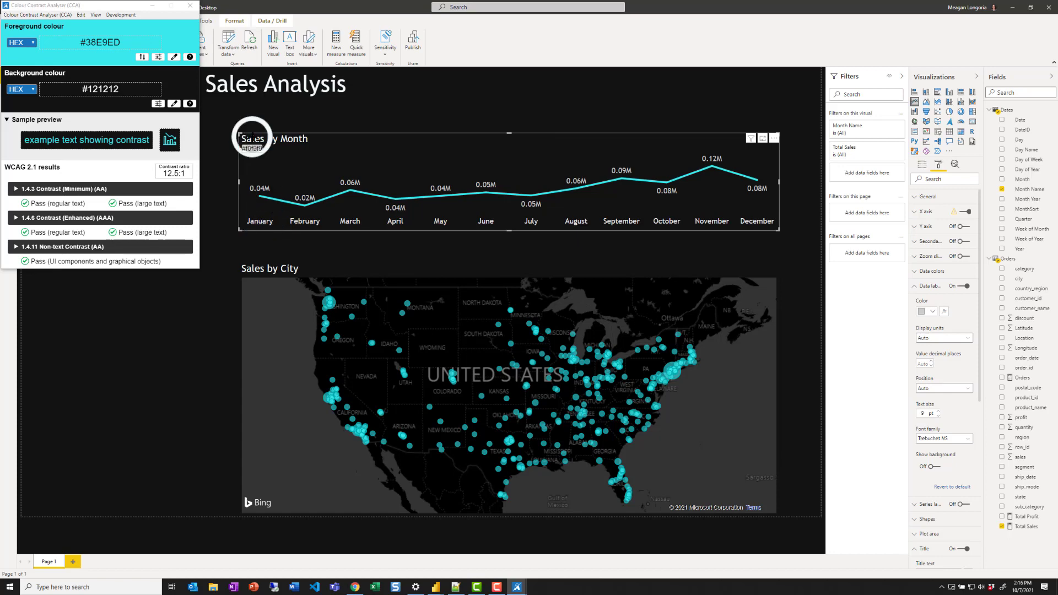
{"action": "left_click", "coordinate": [252, 138]}
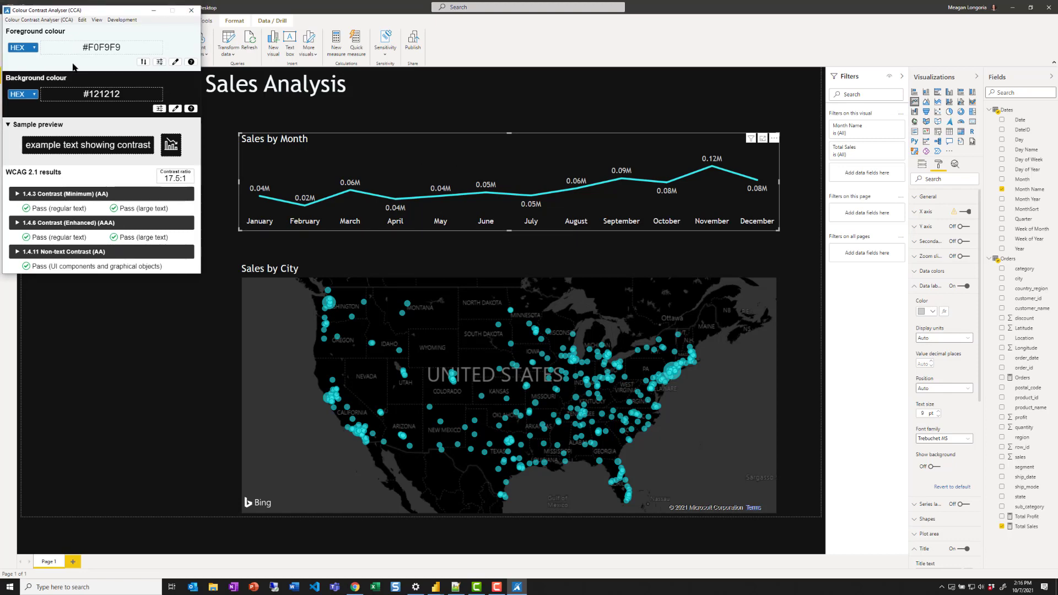
{"action": "left_click_drag", "start_coordinate": [60, 7], "coordinate": [89, 227]}
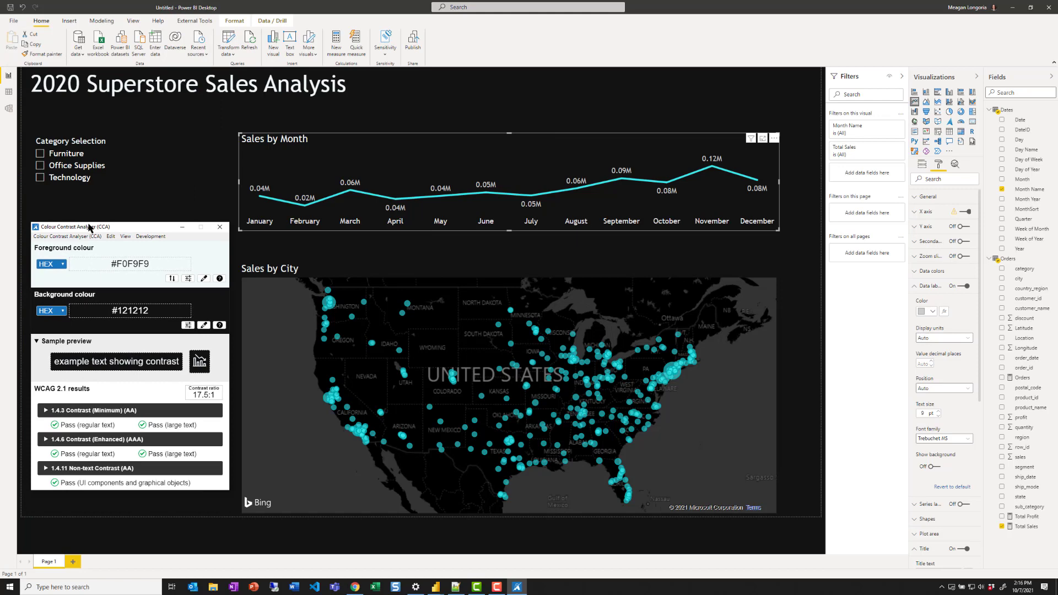
{"action": "left_click", "coordinate": [182, 229]}
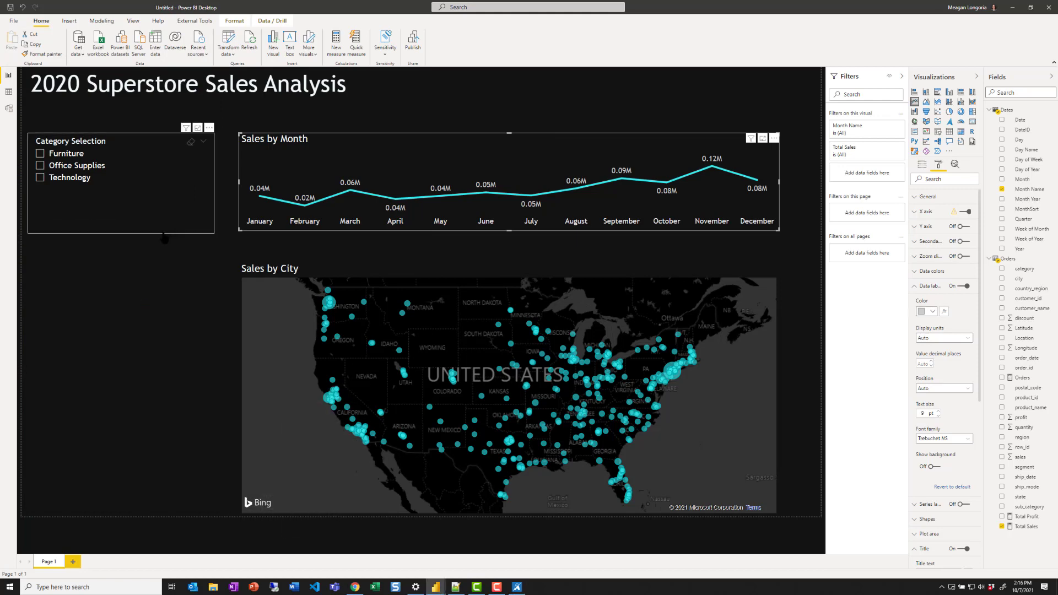
Step: Set the data label text size of the Total Sales card to 25 pt
{"action": "left_click", "coordinate": [98, 268]}
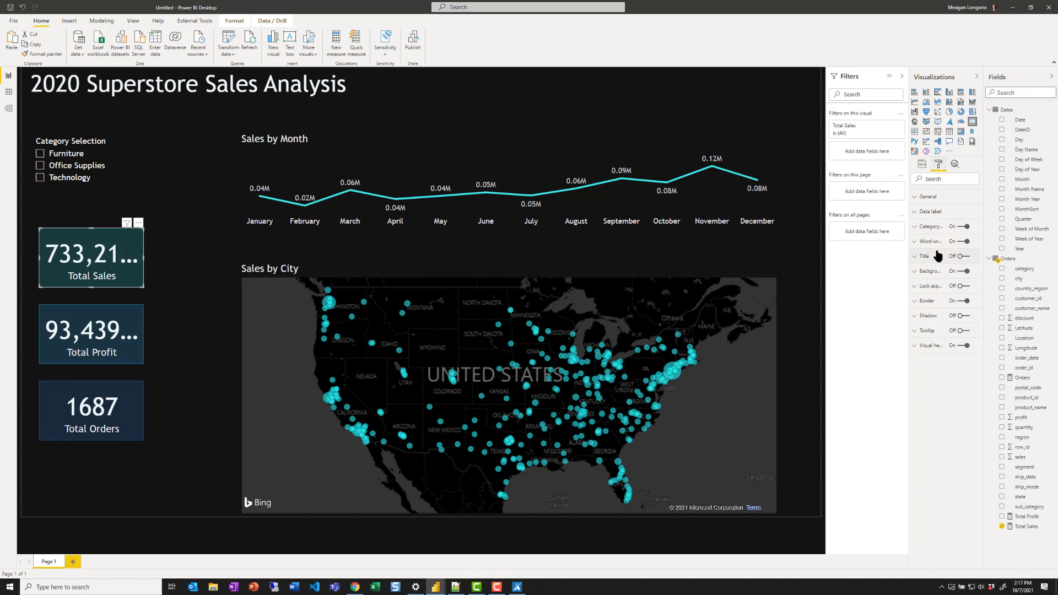
{"action": "left_click", "coordinate": [935, 211]}
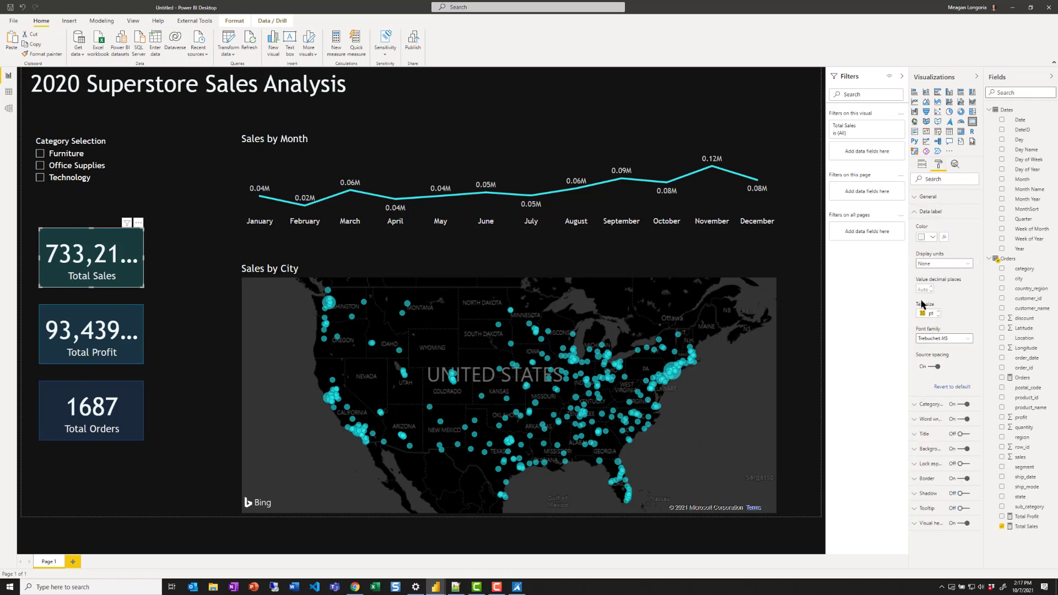
{"action": "type", "text": "25"}
{"action": "key", "text": "Return"}
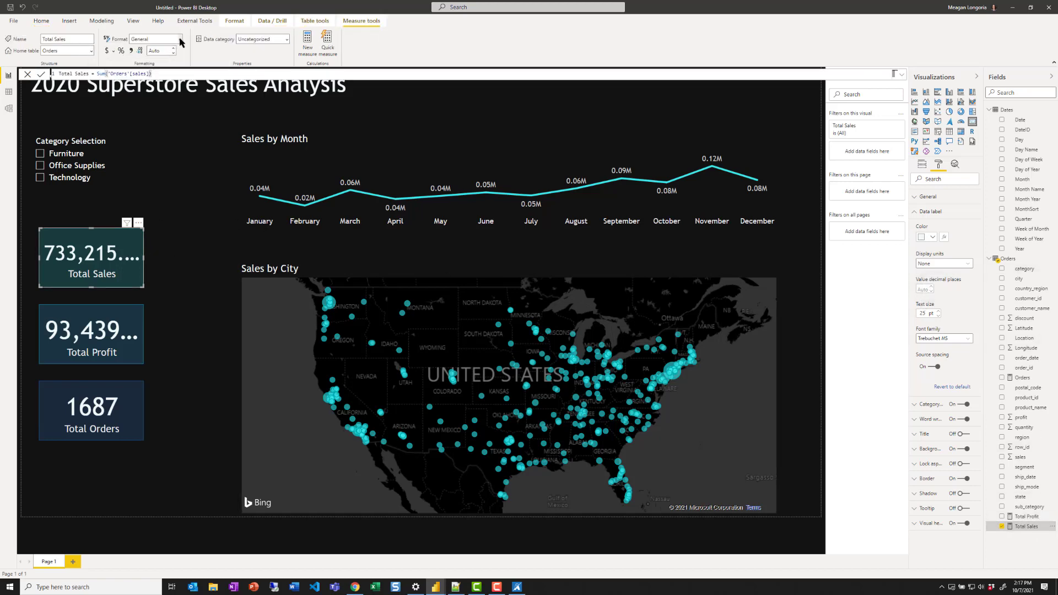
Step: Format the Total Sales measure as a whole number with a thousands separator
{"action": "left_click", "coordinate": [179, 39]}
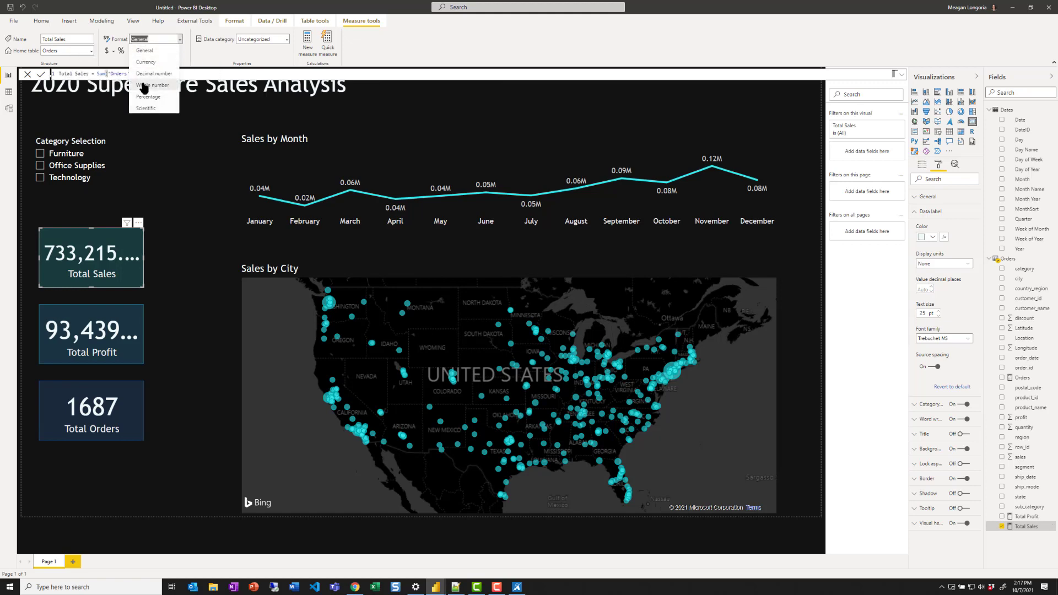
{"action": "left_click", "coordinate": [143, 85]}
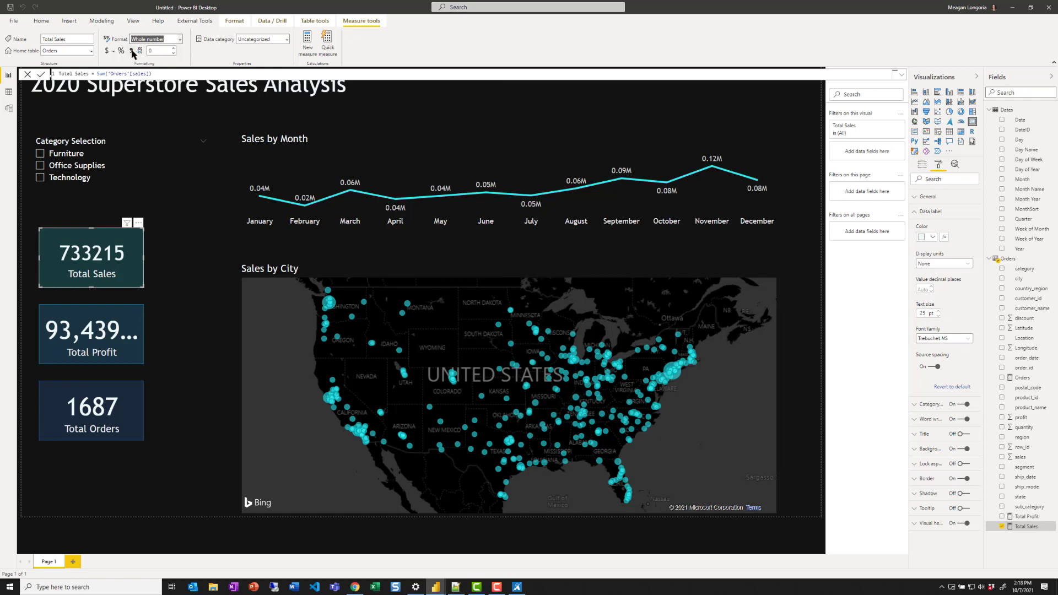
{"action": "left_click", "coordinate": [131, 52]}
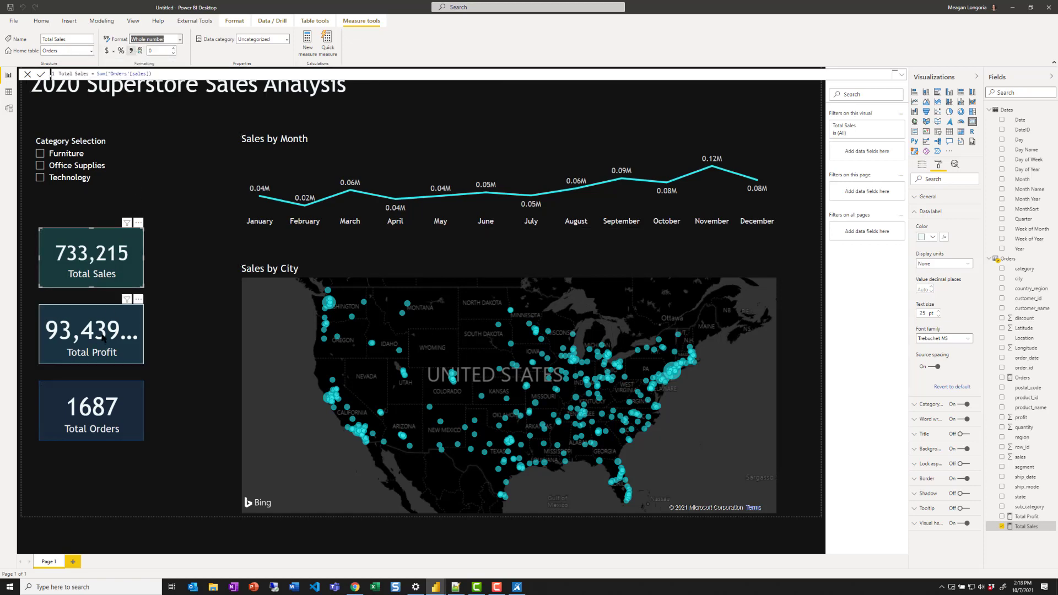
Step: Format the Total Profit measure as a whole number with a thousands separator
{"action": "left_click", "coordinate": [1028, 517]}
{"action": "left_click", "coordinate": [179, 39]}
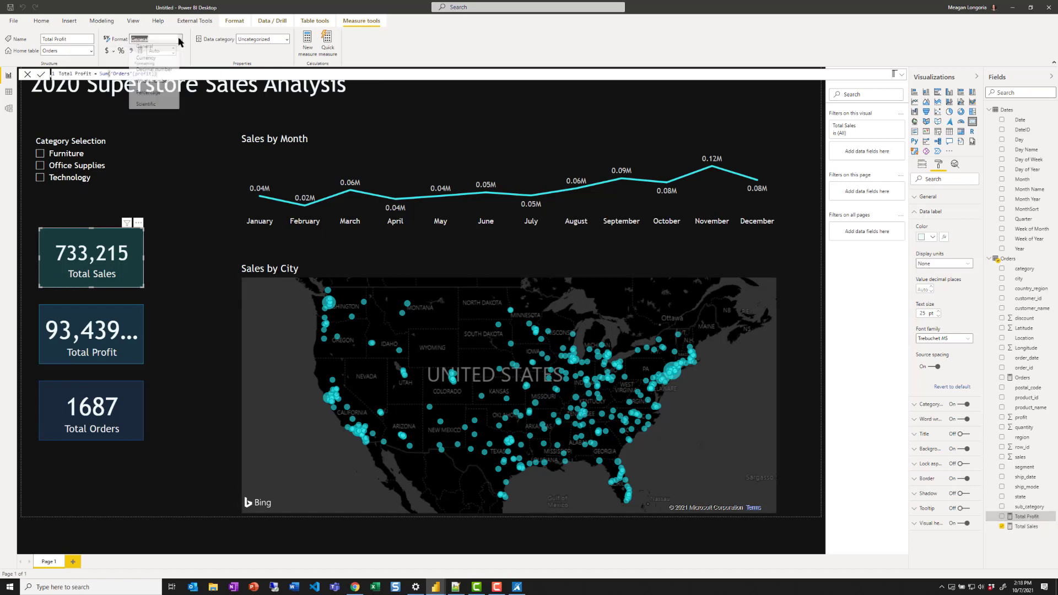
{"action": "left_click", "coordinate": [144, 89]}
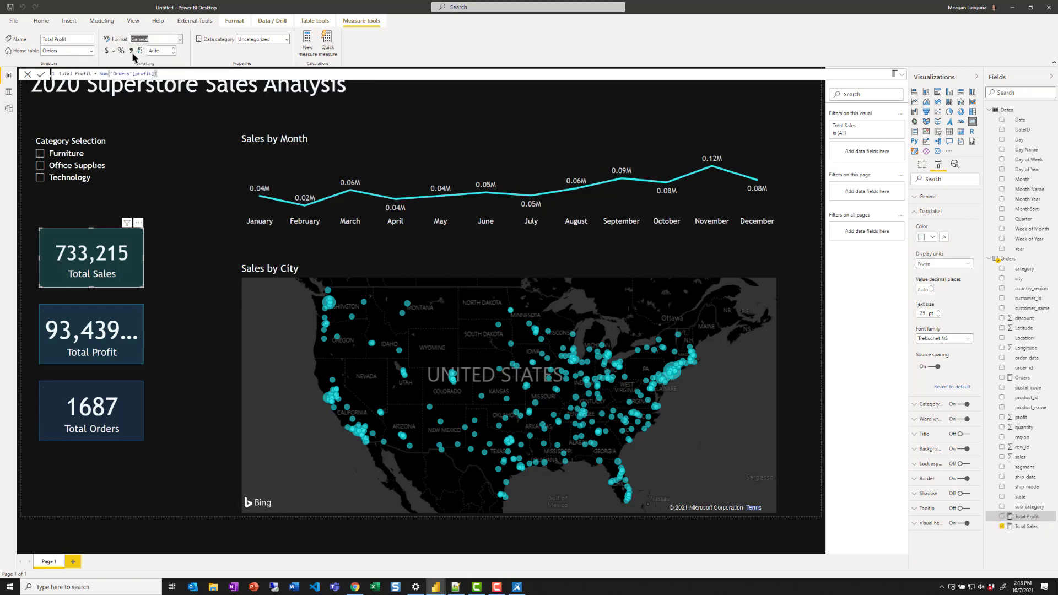
{"action": "left_click", "coordinate": [132, 51]}
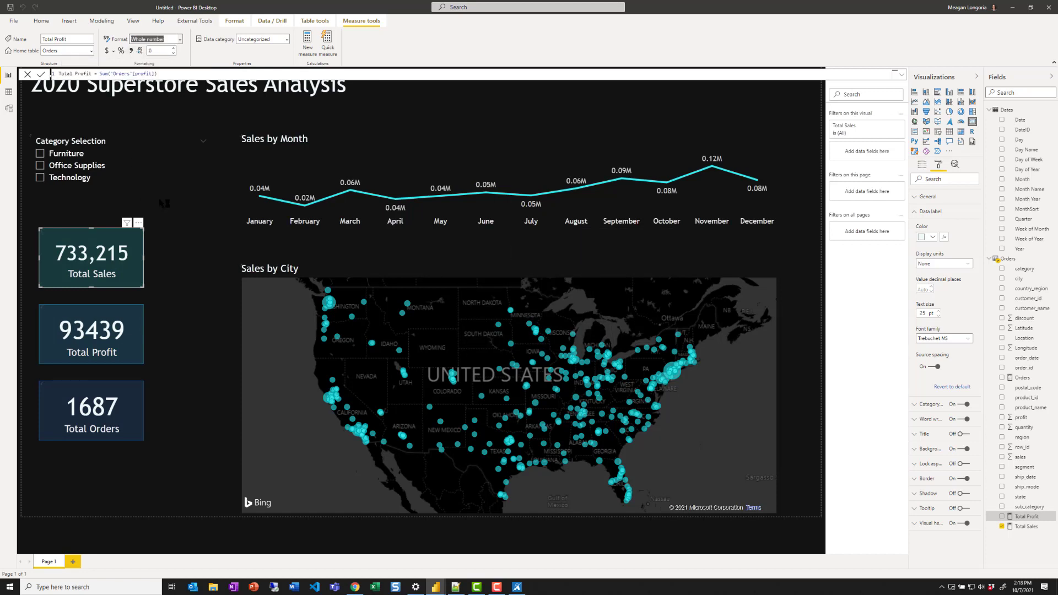
{"action": "left_click", "coordinate": [131, 51]}
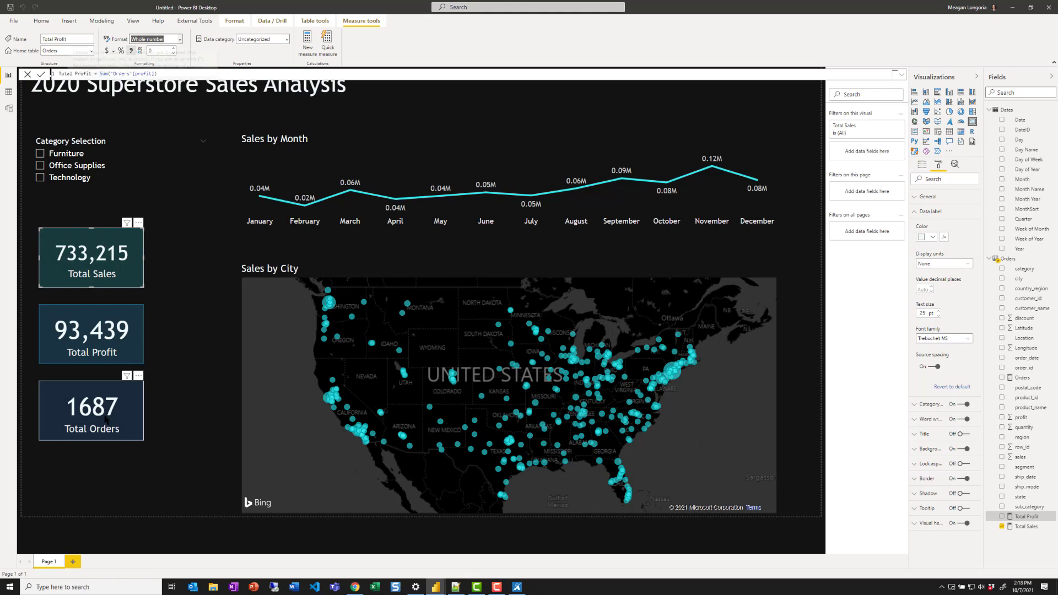
Step: Add a thousands separator to the Orders measure shown on the Total Orders card
{"action": "left_click", "coordinate": [106, 418]}
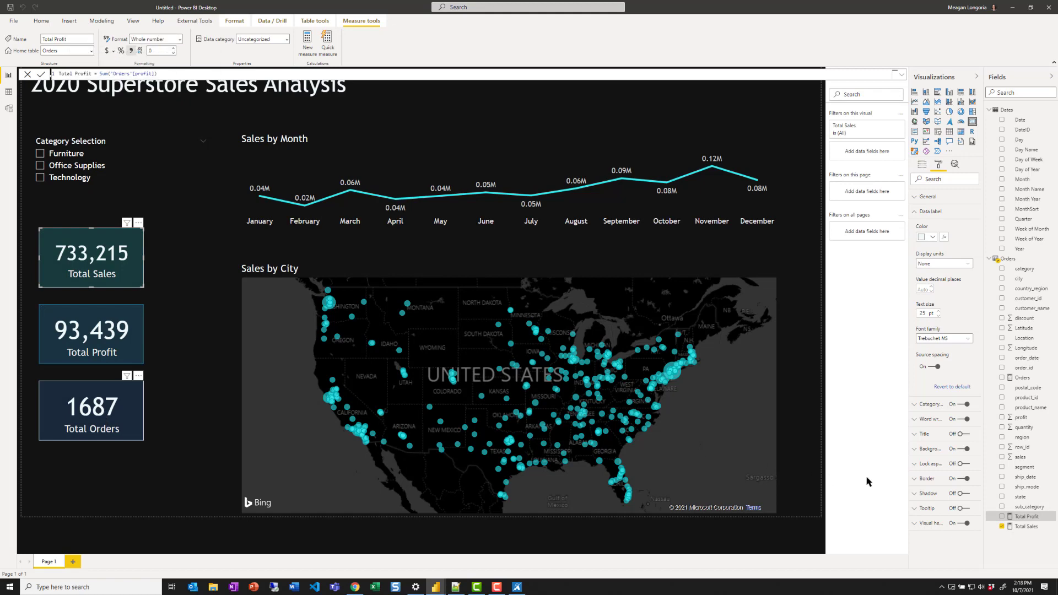
{"action": "left_click", "coordinate": [1022, 378]}
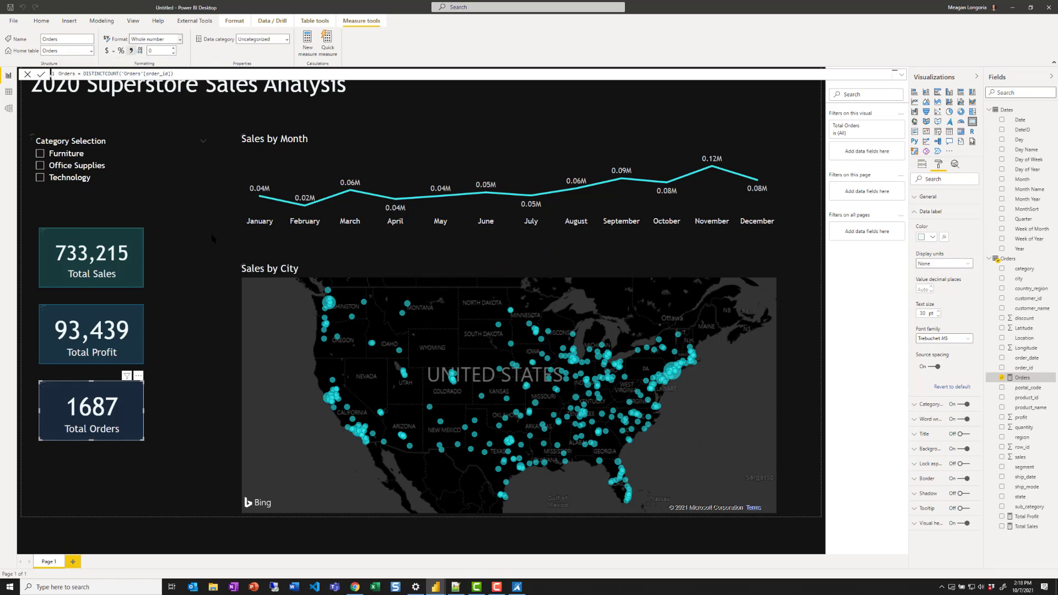
{"action": "left_click", "coordinate": [180, 405]}
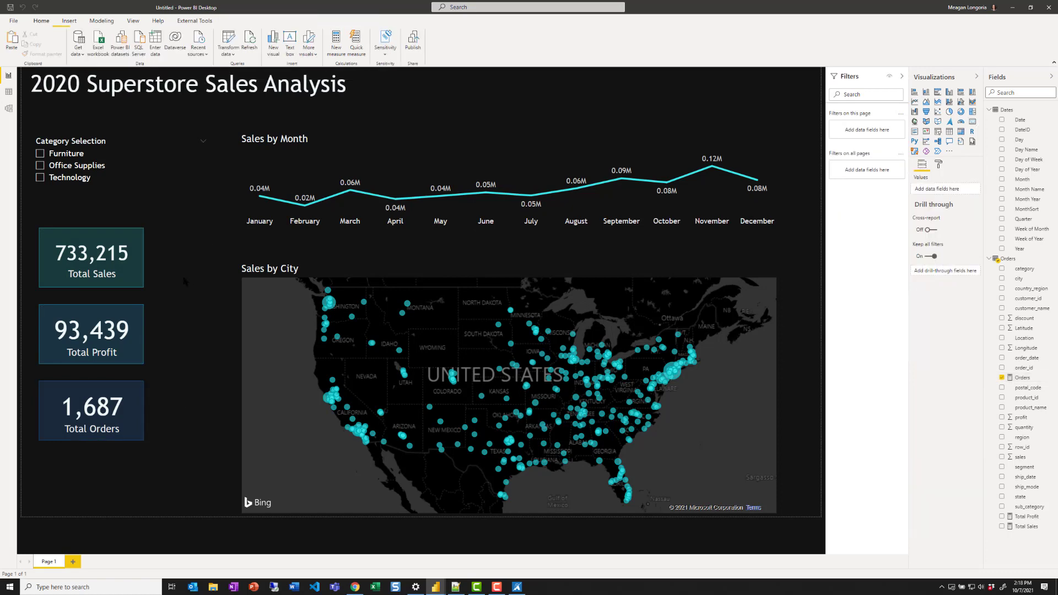
Step: Give the category slicer a near-black, partly transparent background and shrink it to end level with the KPI cards' right edge
{"action": "left_click", "coordinate": [141, 138]}
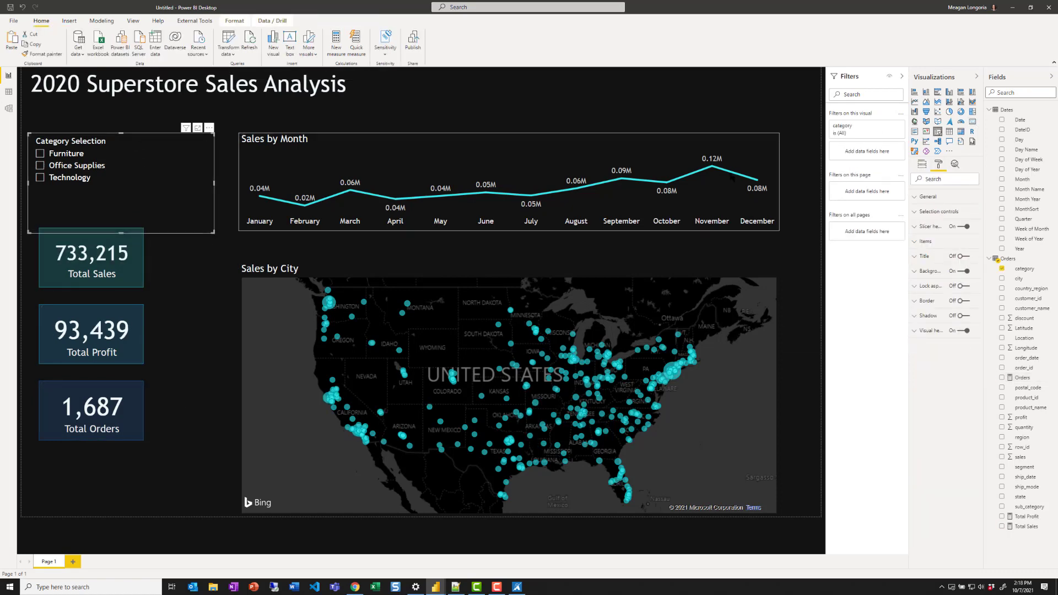
{"action": "left_click", "coordinate": [931, 272]}
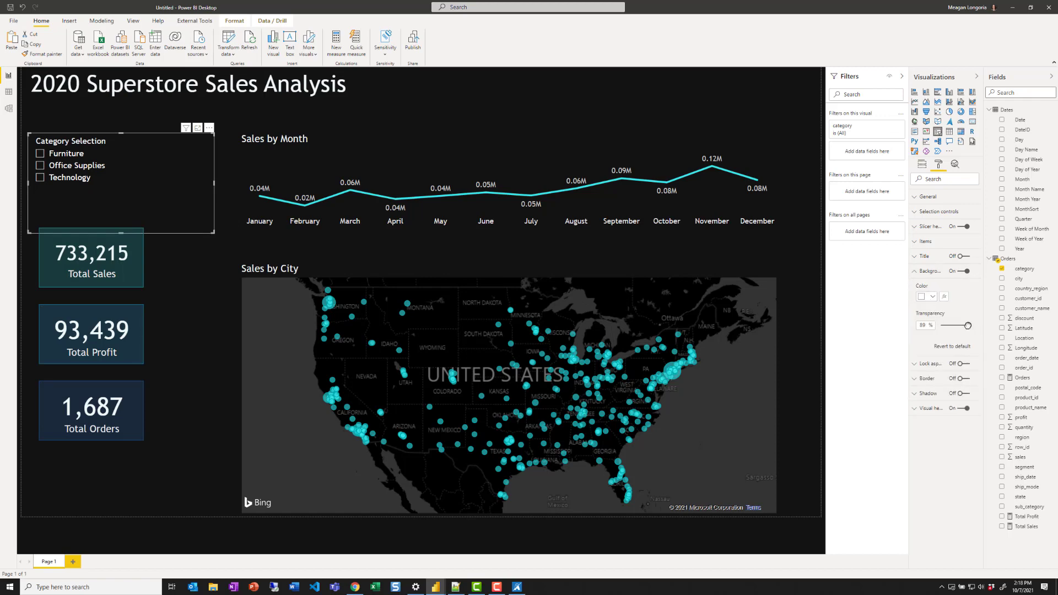
{"action": "left_click", "coordinate": [932, 298]}
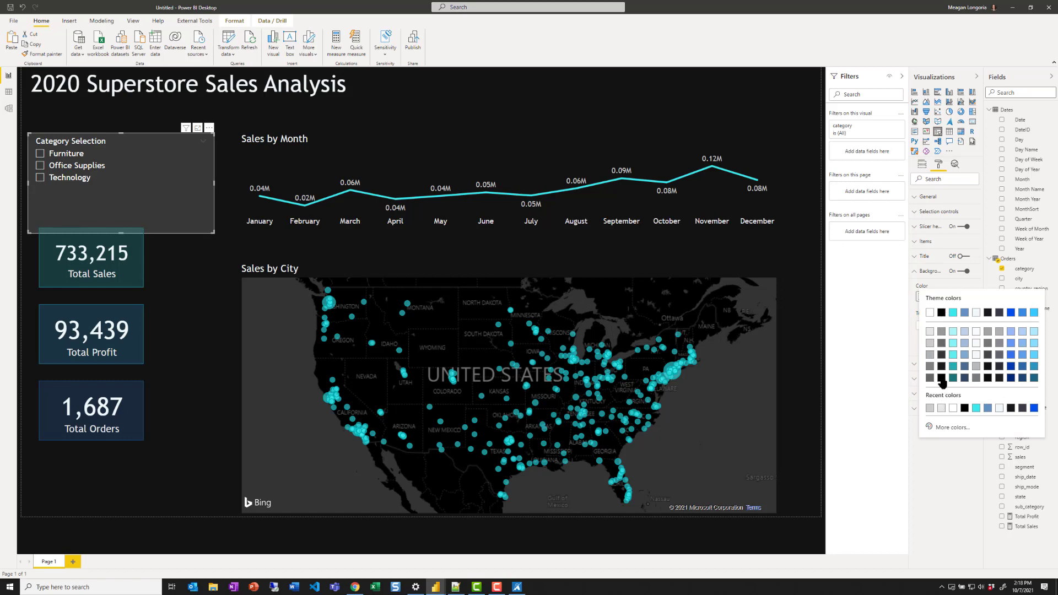
{"action": "left_click", "coordinate": [988, 314]}
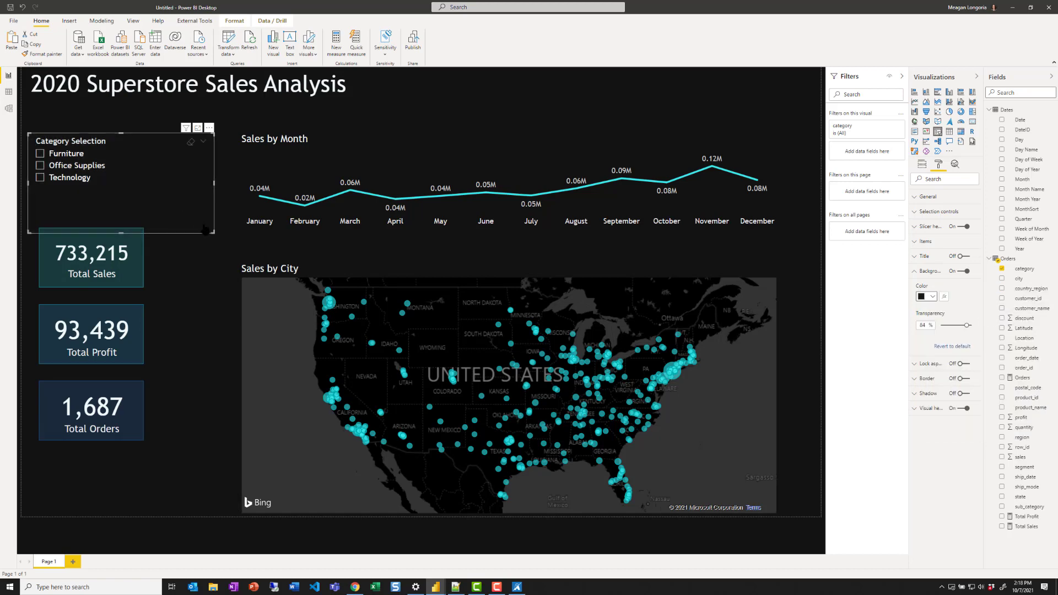
{"action": "left_click_drag", "start_coordinate": [215, 234], "coordinate": [143, 196]}
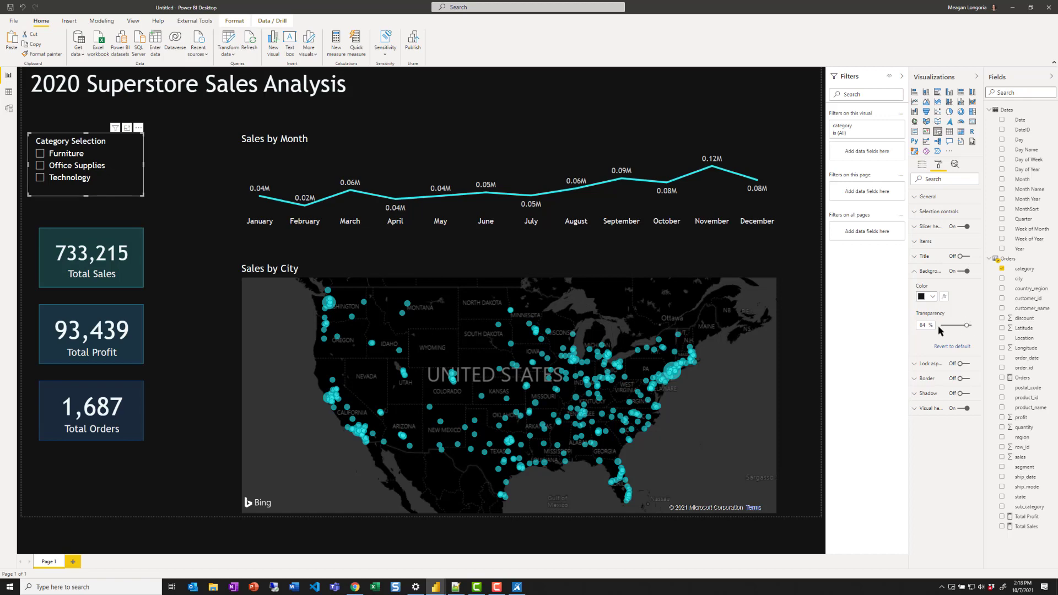
{"action": "left_click_drag", "start_coordinate": [927, 325], "coordinate": [893, 315]}
Step: Set the Sales by Month chart's background to near-black with 85% transparency
{"action": "left_click", "coordinate": [677, 214]}
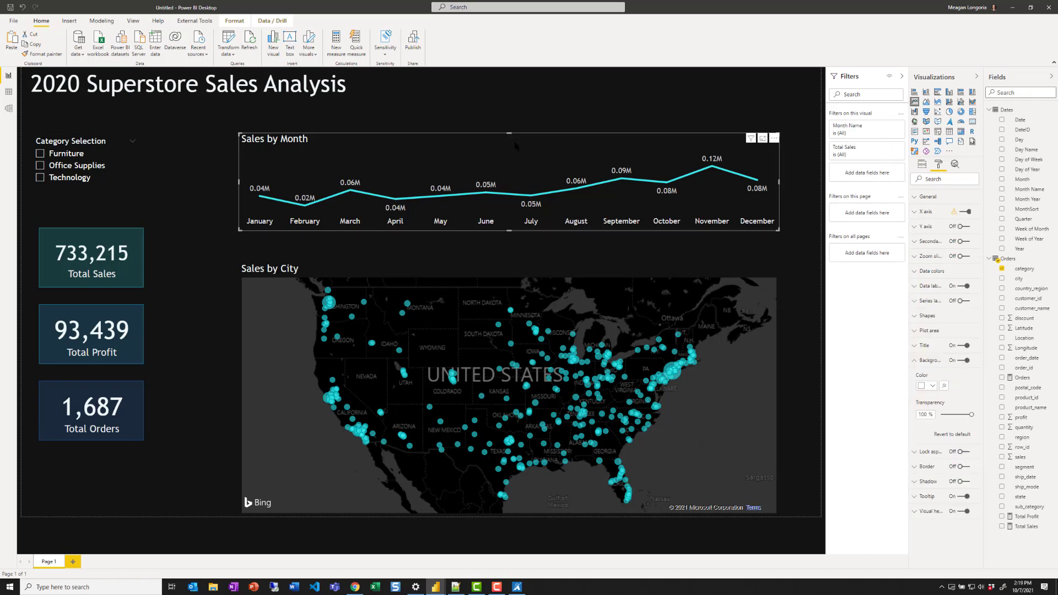
{"action": "left_click", "coordinate": [934, 387]}
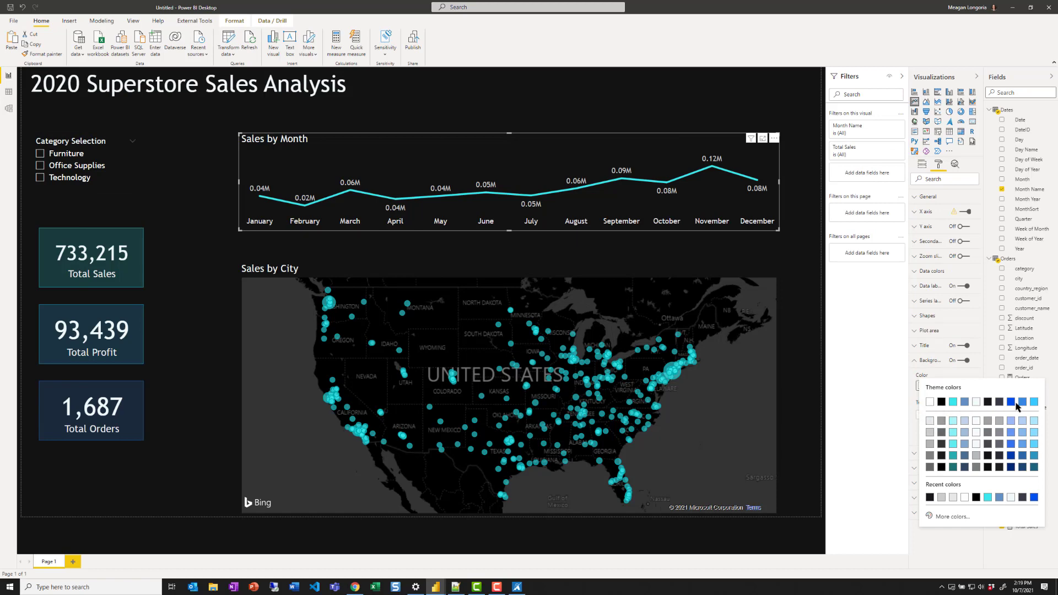
{"action": "left_click", "coordinate": [930, 498]}
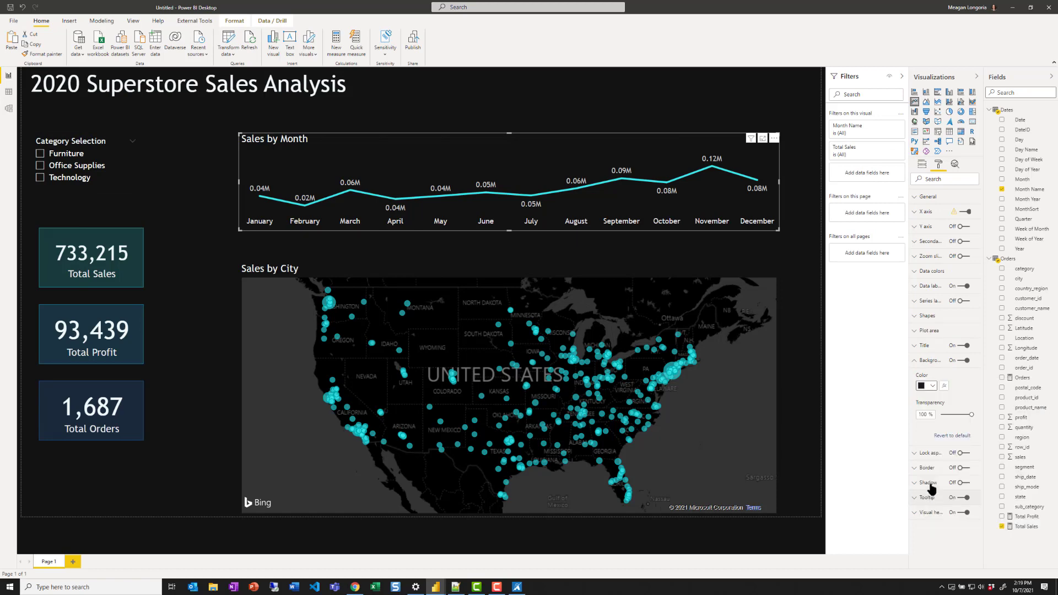
{"action": "left_click", "coordinate": [926, 414]}
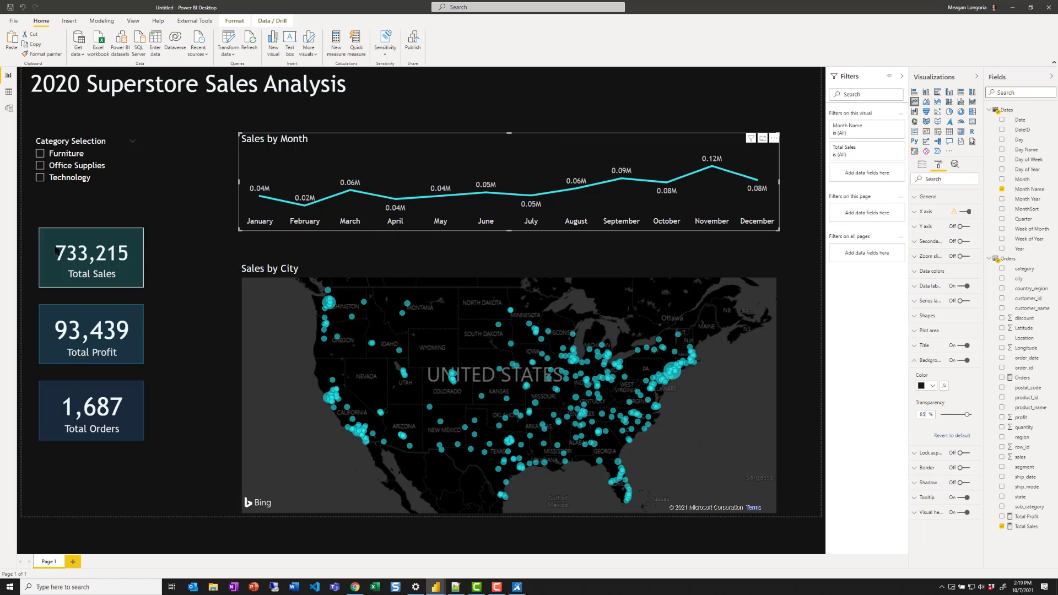
Step: Check the background and border color settings of the Total Sales card
{"action": "left_click", "coordinate": [72, 253]}
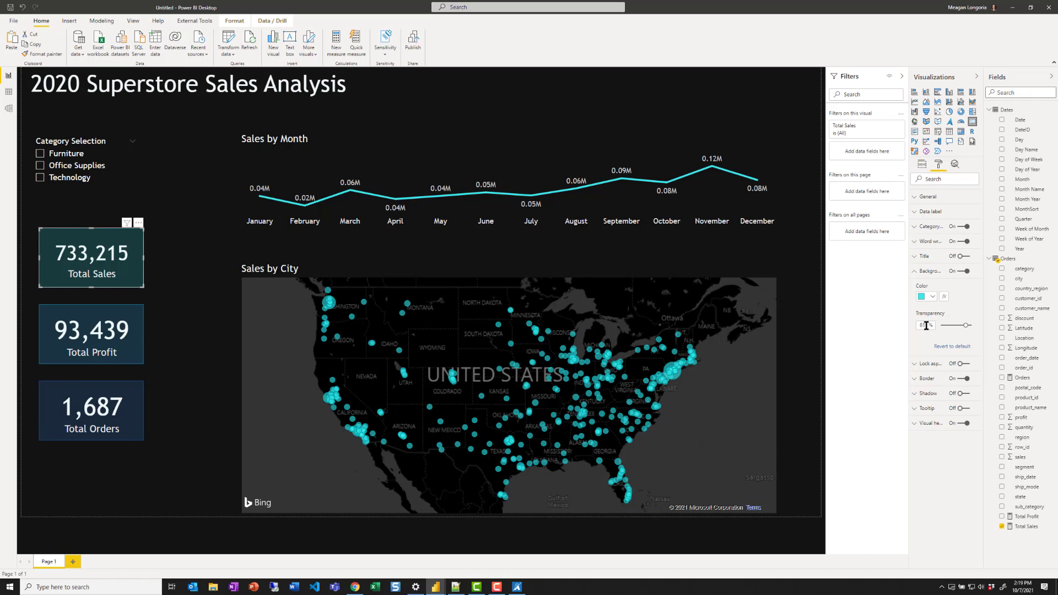
{"action": "left_click", "coordinate": [920, 270]}
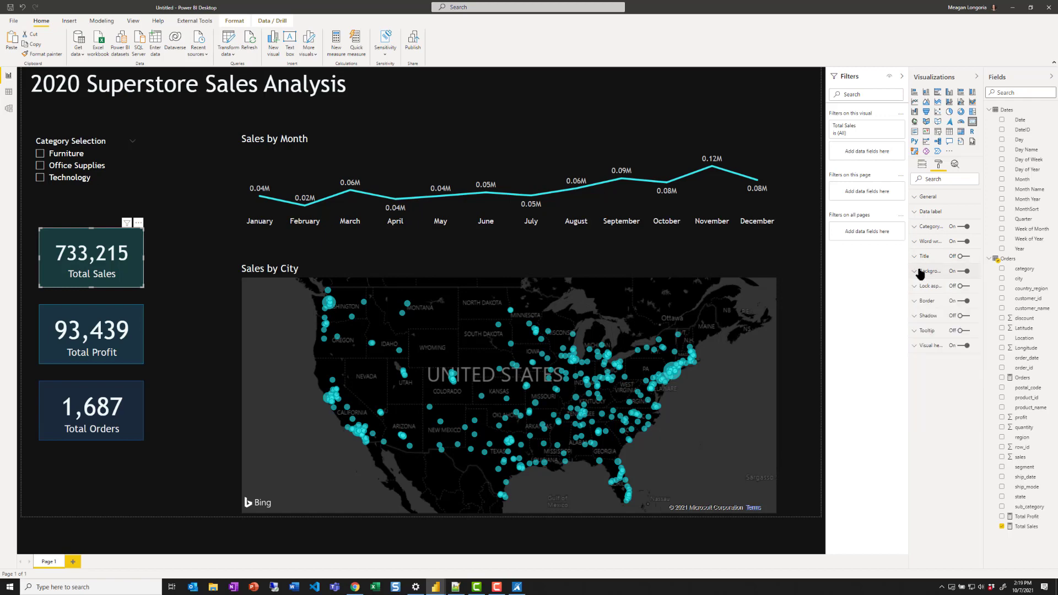
{"action": "left_click", "coordinate": [928, 303]}
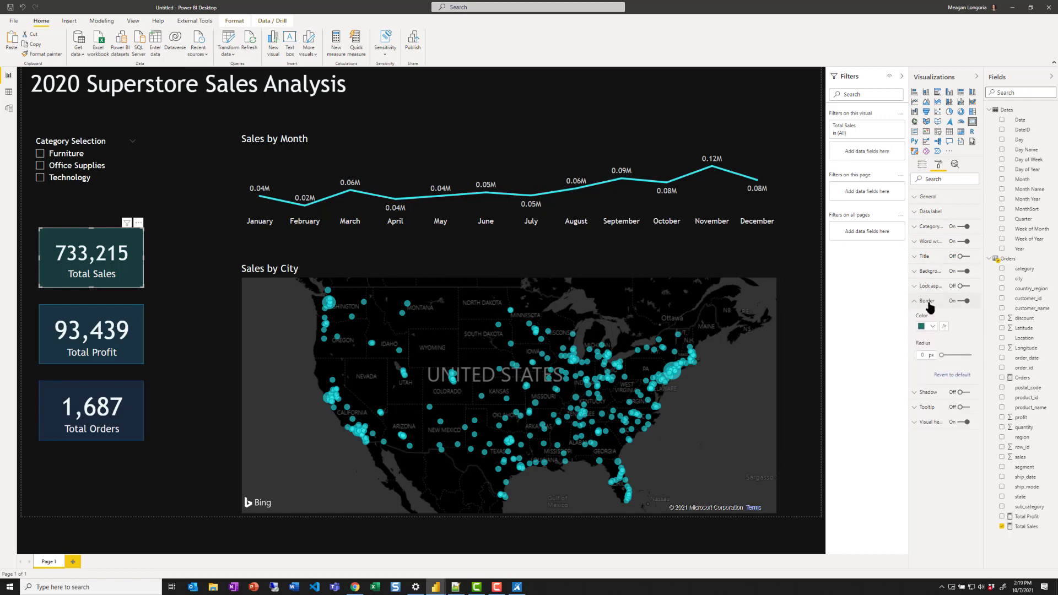
{"action": "left_click", "coordinate": [933, 332]}
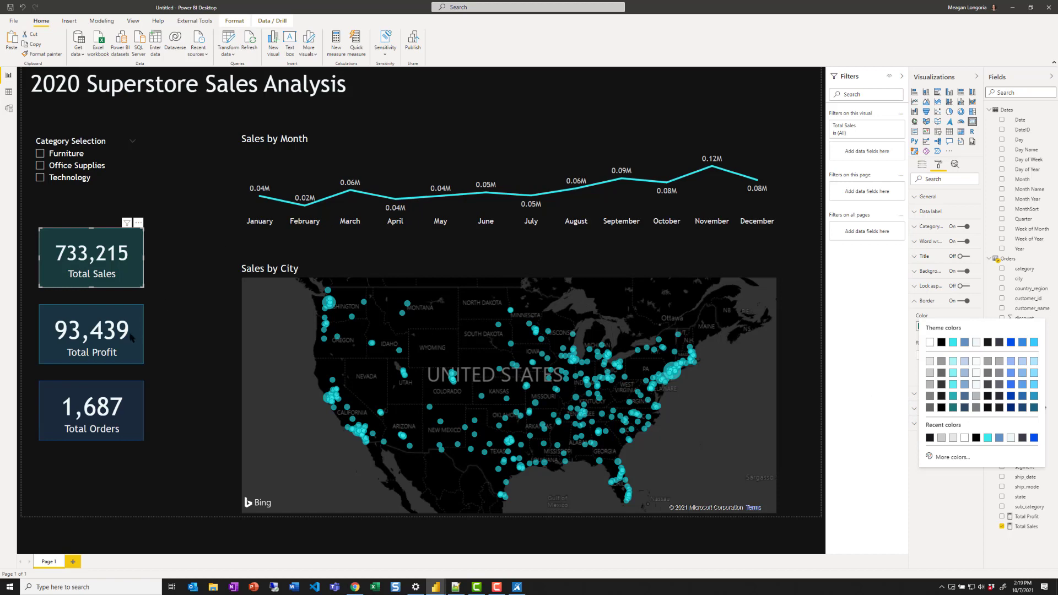
{"action": "left_click", "coordinate": [937, 306]}
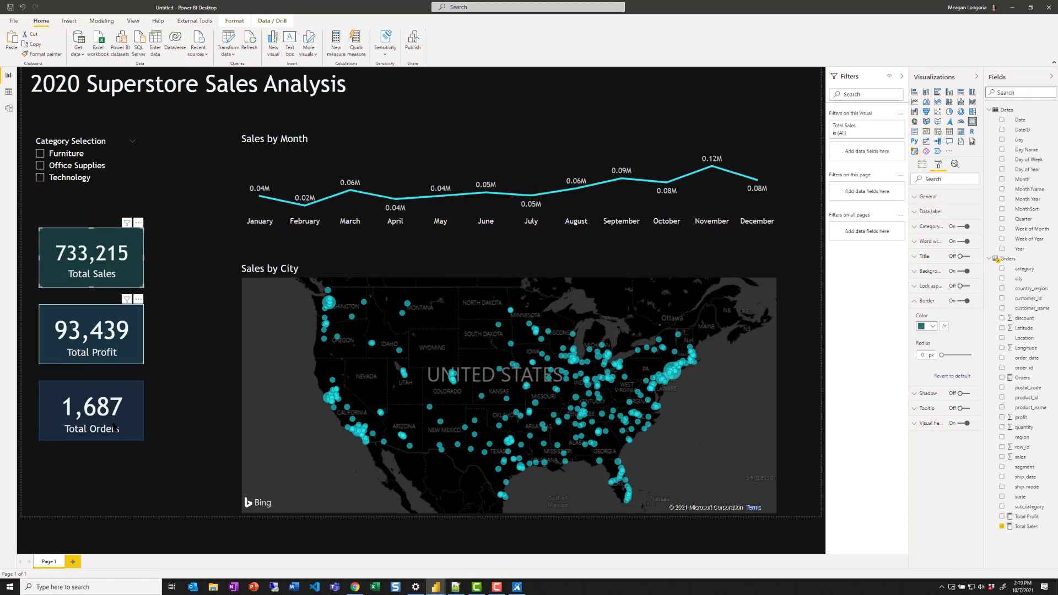
Step: Add the dark textured image as the page background with 0% transparency and its image fit set to Fill
{"action": "left_click", "coordinate": [799, 165]}
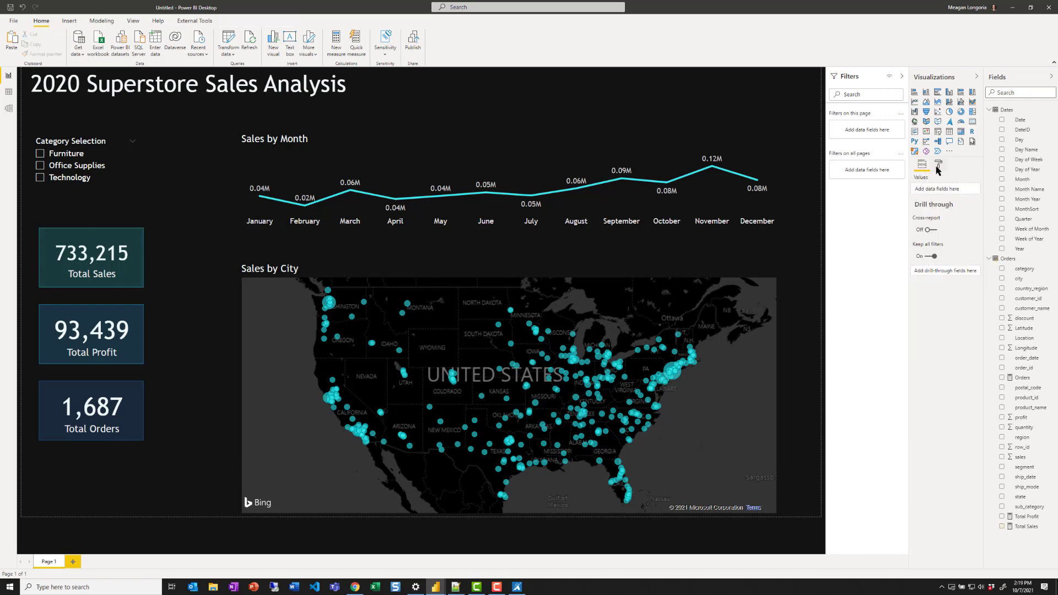
{"action": "left_click", "coordinate": [938, 166]}
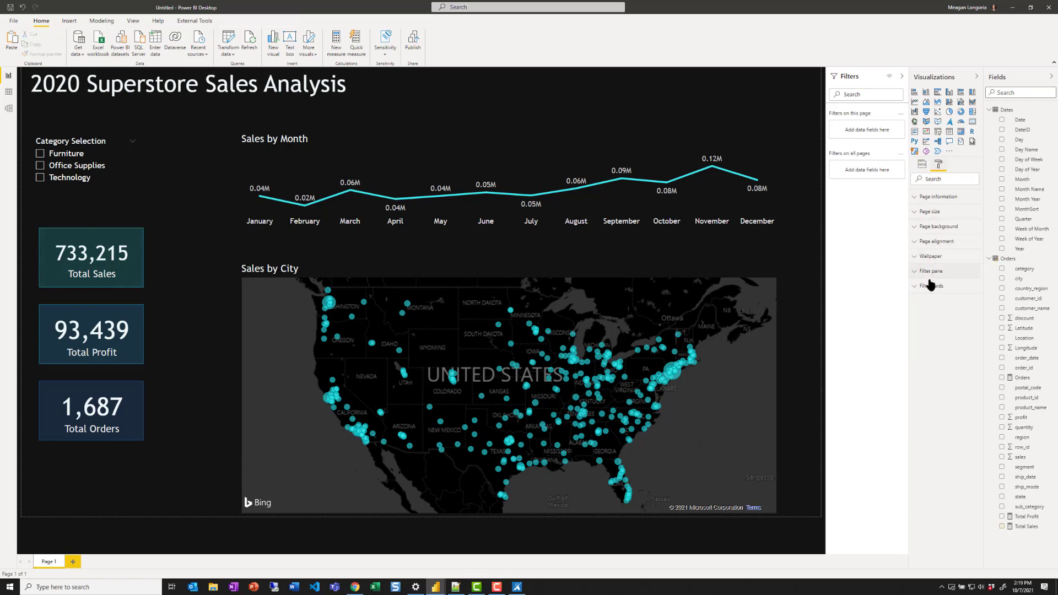
{"action": "left_click", "coordinate": [938, 226]}
{"action": "left_click", "coordinate": [945, 300]}
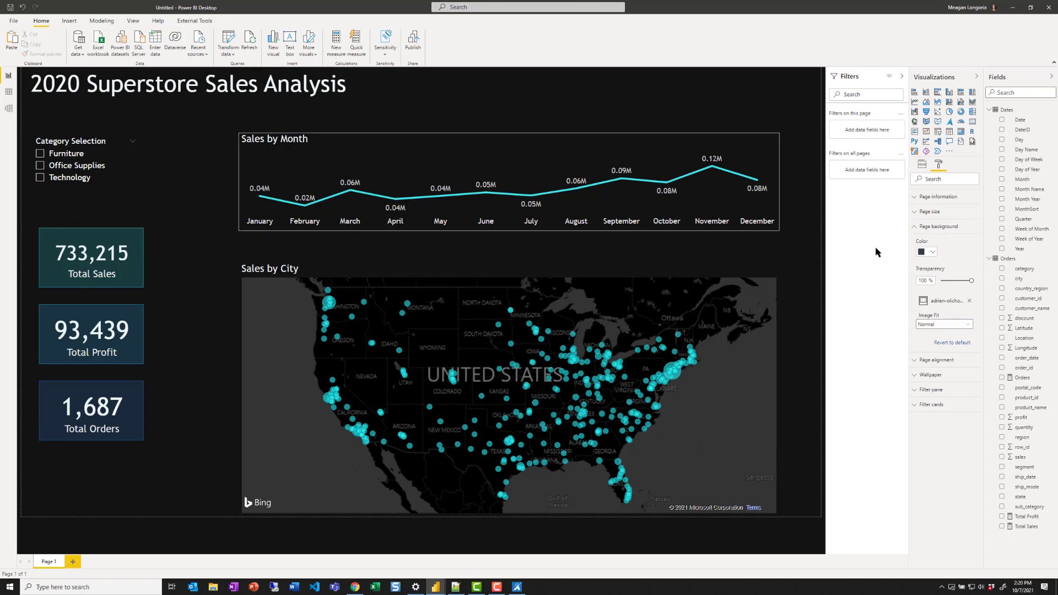
{"action": "left_click_drag", "start_coordinate": [971, 281], "coordinate": [894, 284]}
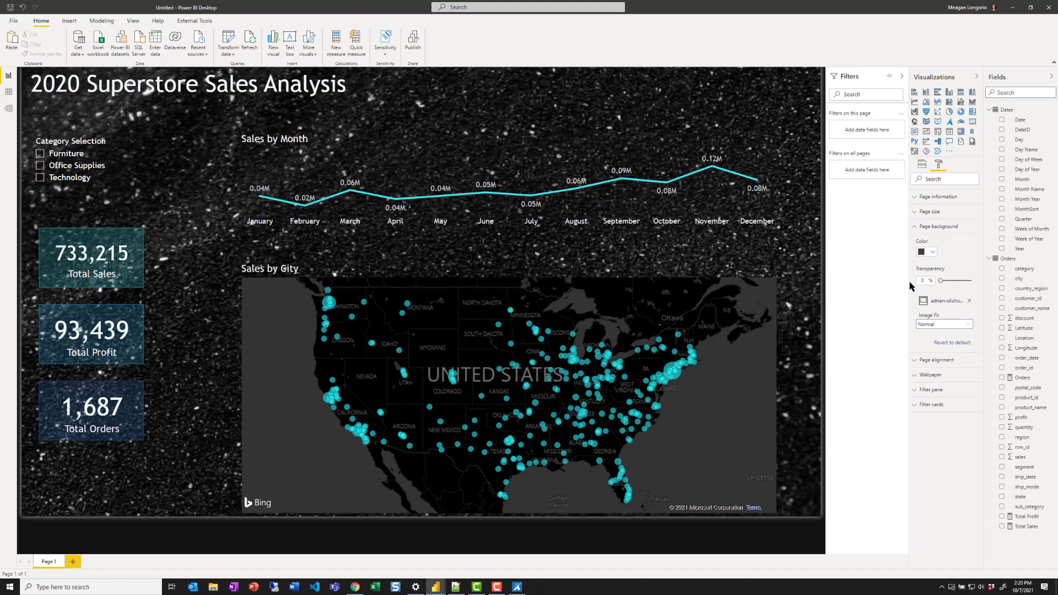
{"action": "left_click", "coordinate": [947, 324]}
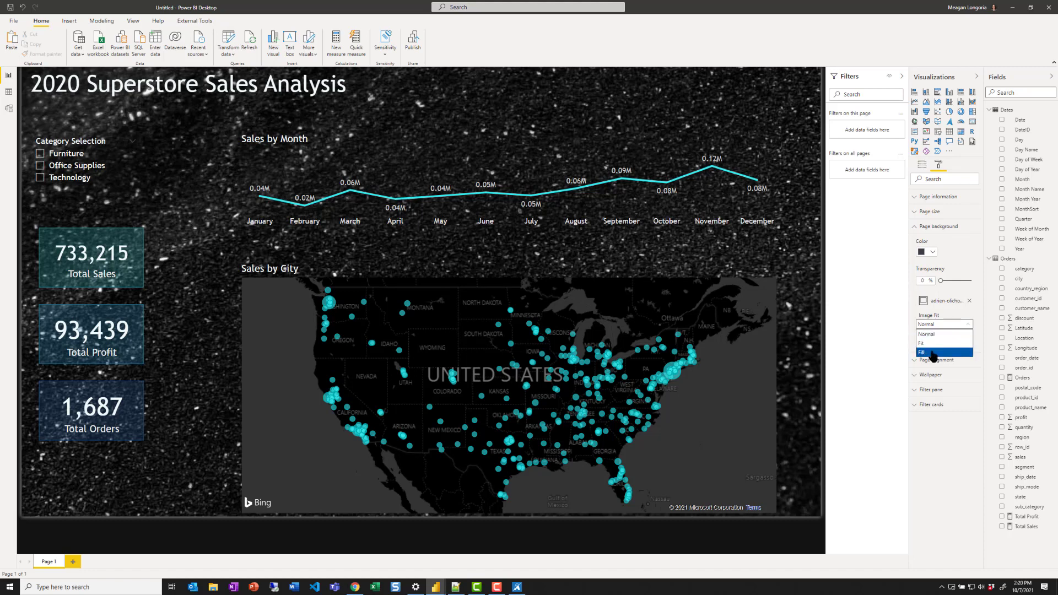
{"action": "left_click", "coordinate": [933, 352]}
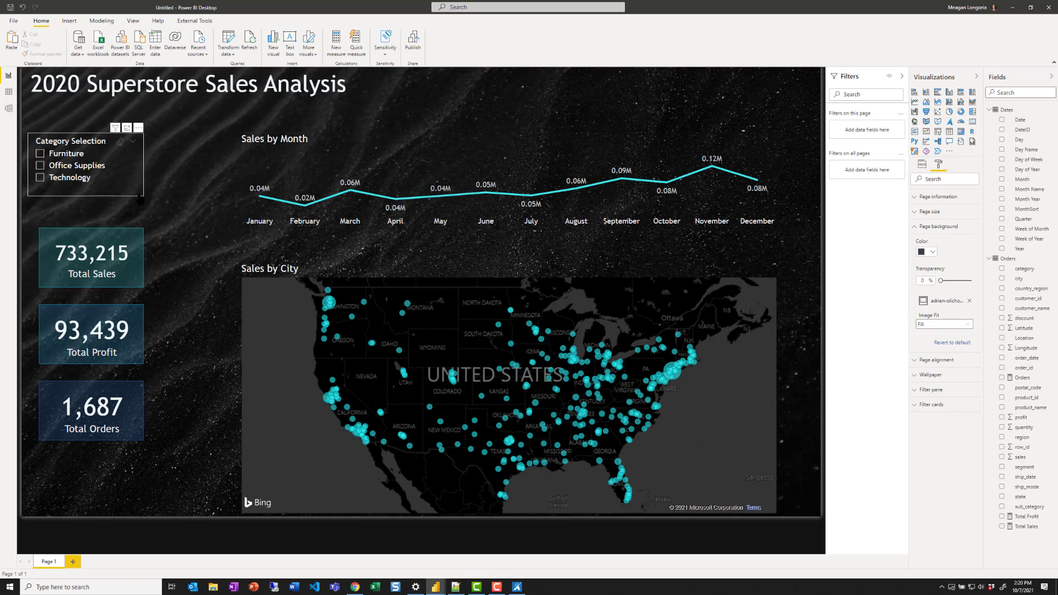
Step: Lower the background transparency of the Sales by Month chart
{"action": "left_click", "coordinate": [140, 195]}
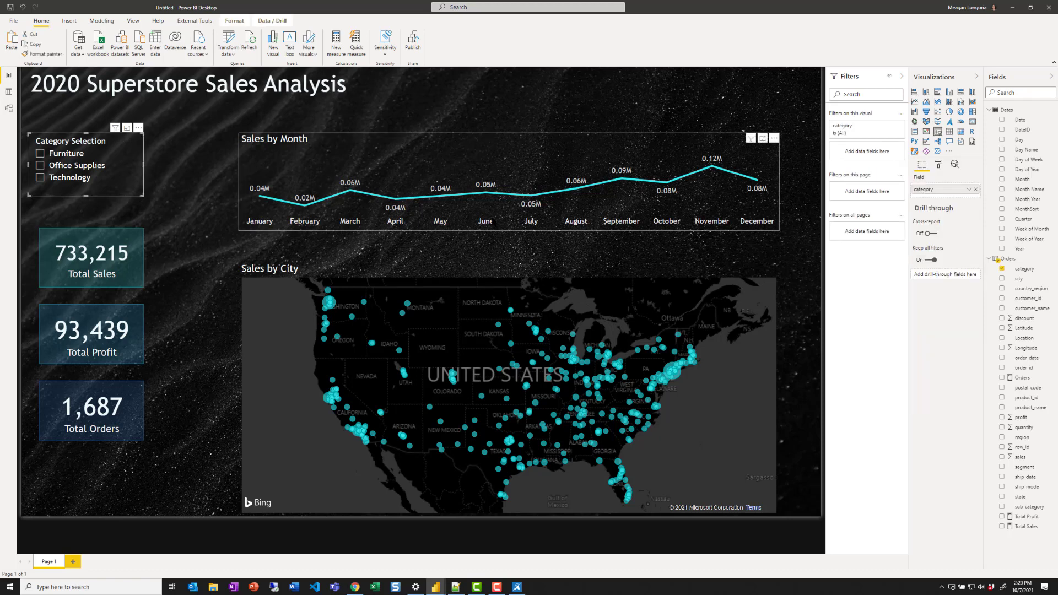
{"action": "left_click", "coordinate": [485, 193]}
{"action": "left_click", "coordinate": [936, 166]}
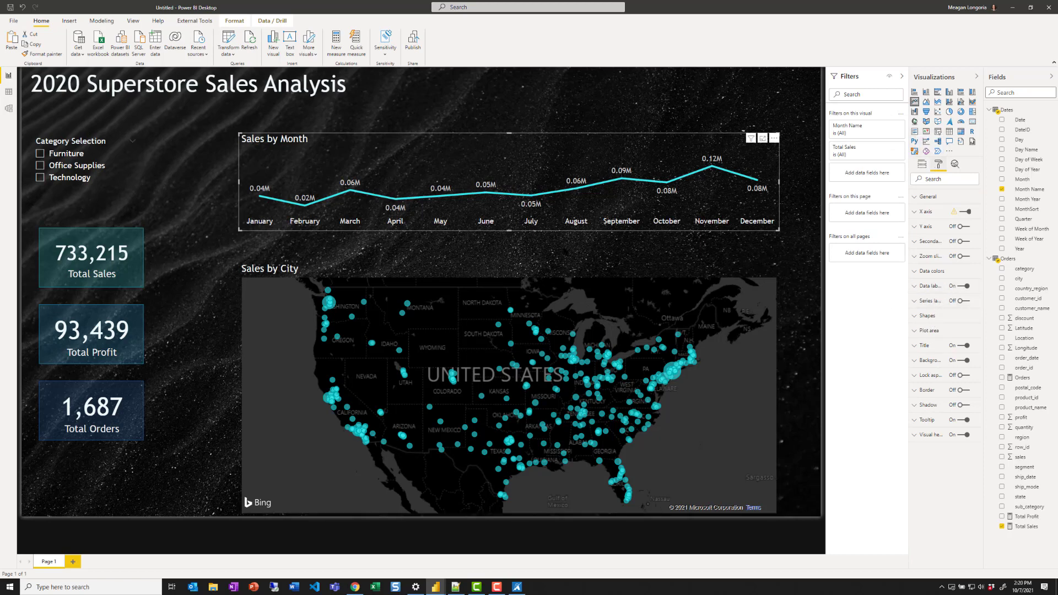
{"action": "left_click", "coordinate": [931, 360]}
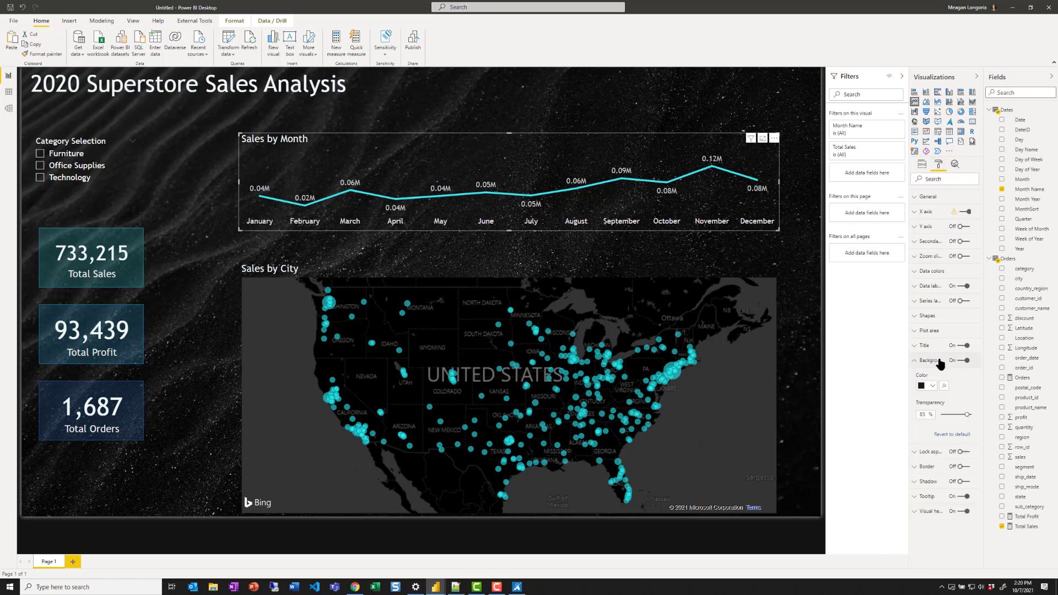
{"action": "double_click", "coordinate": [924, 417]}
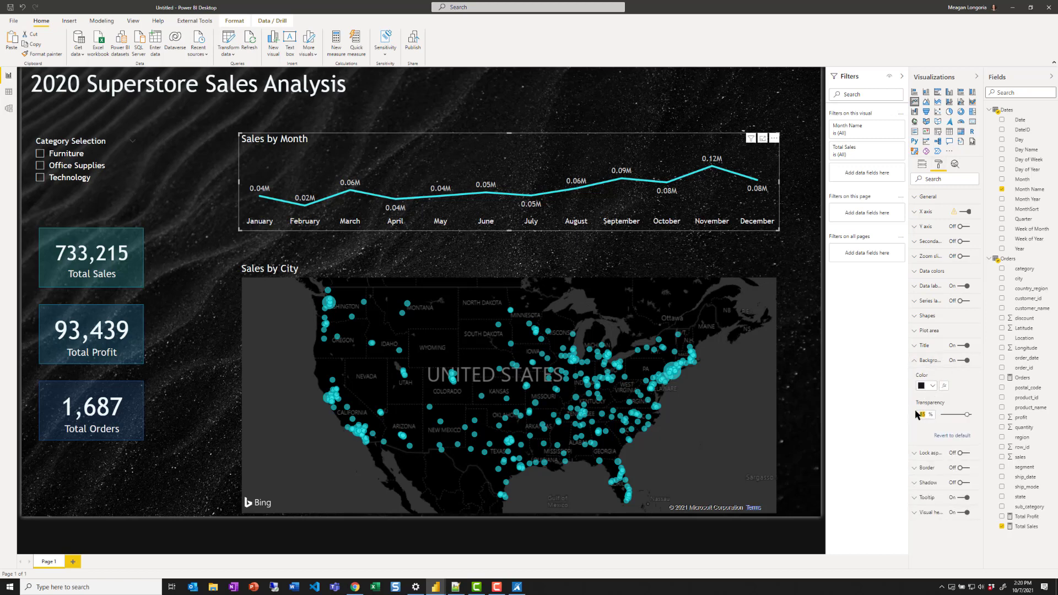
{"action": "type", "text": "80"}
{"action": "type", "text": "5"}
Step: Filter the report to the Technology category with the category slicer
{"action": "left_click", "coordinate": [41, 178]}
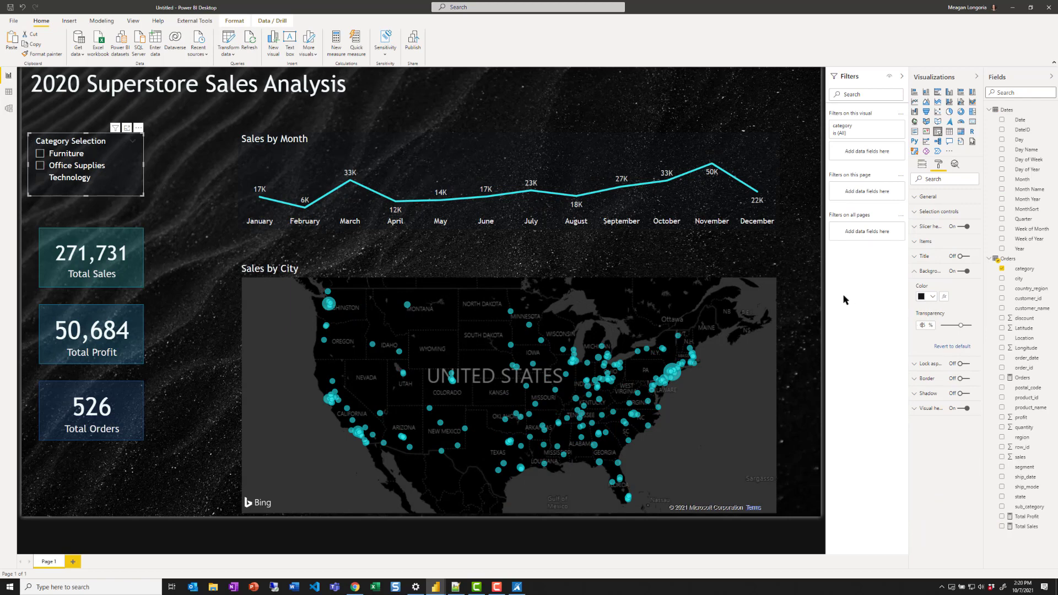
Step: Clear the Technology selection in the category slicer
{"action": "left_click", "coordinate": [128, 211]}
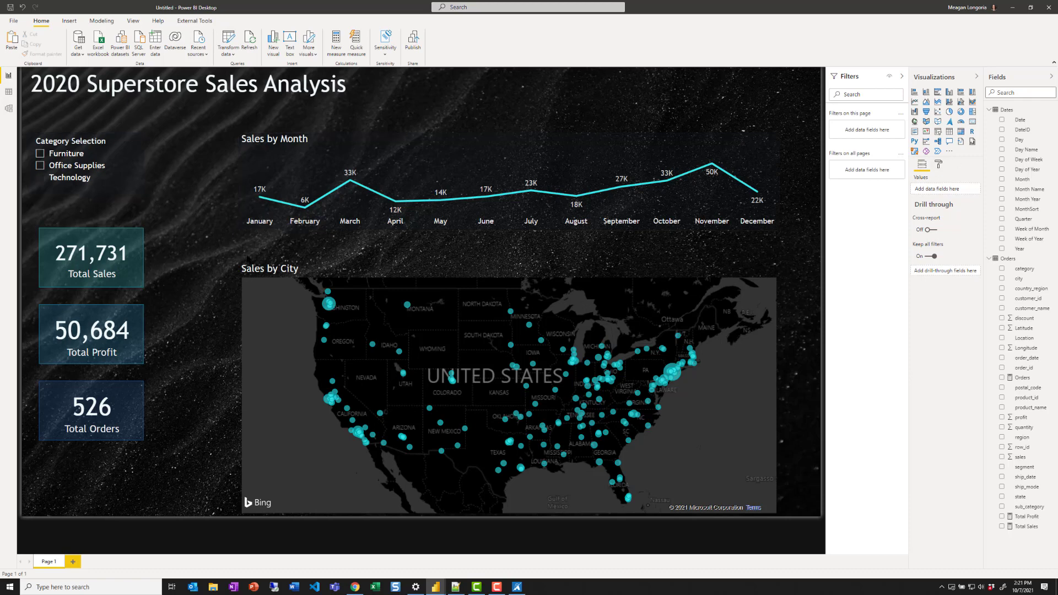
{"action": "left_click", "coordinate": [42, 184]}
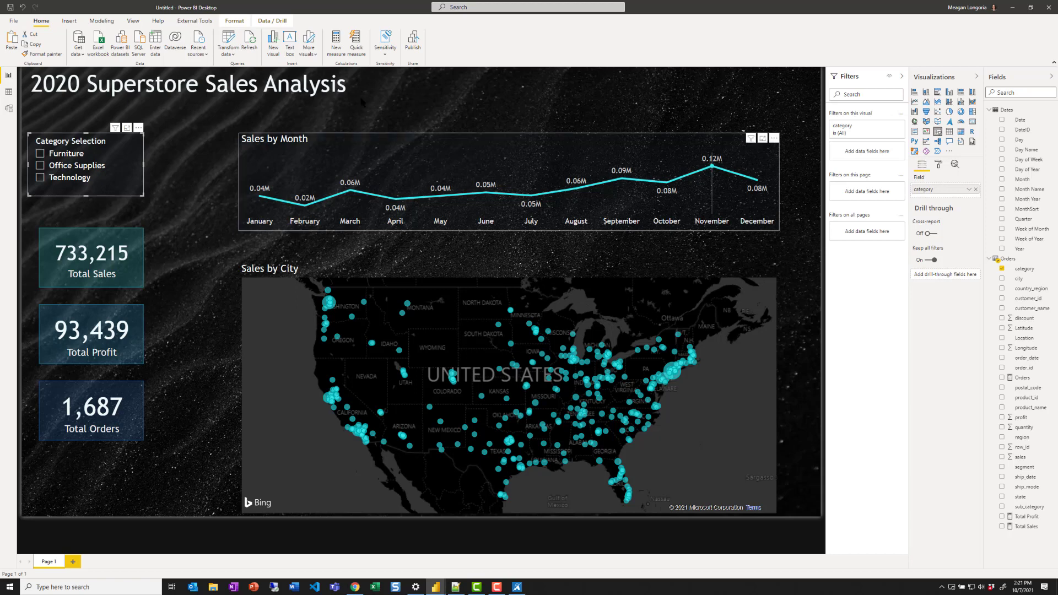
Step: Show the tab order of the page's objects and move the title text box to first place
{"action": "left_click", "coordinate": [141, 22]}
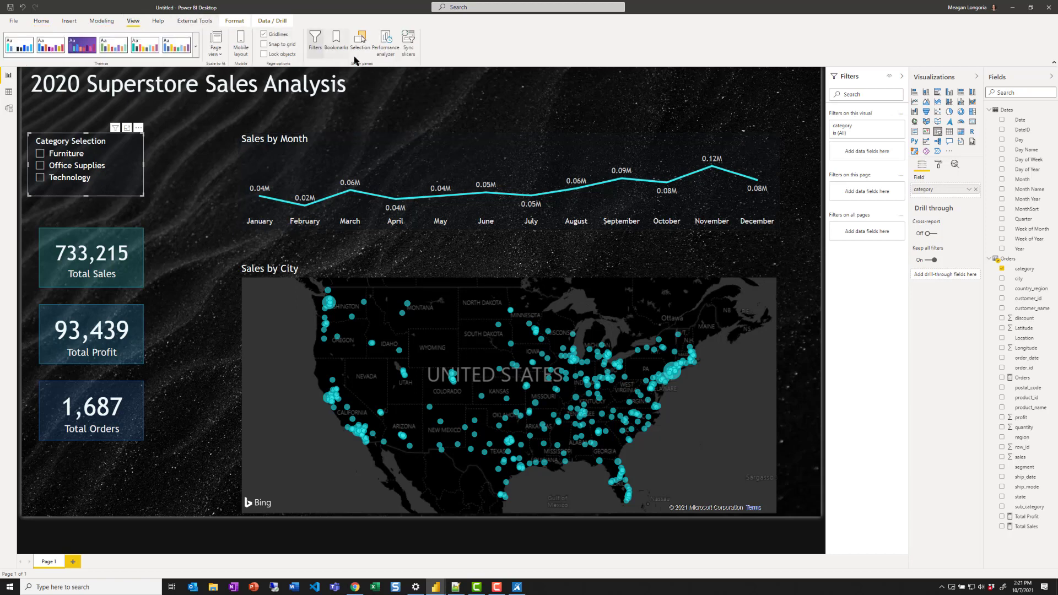
{"action": "left_click", "coordinate": [359, 43]}
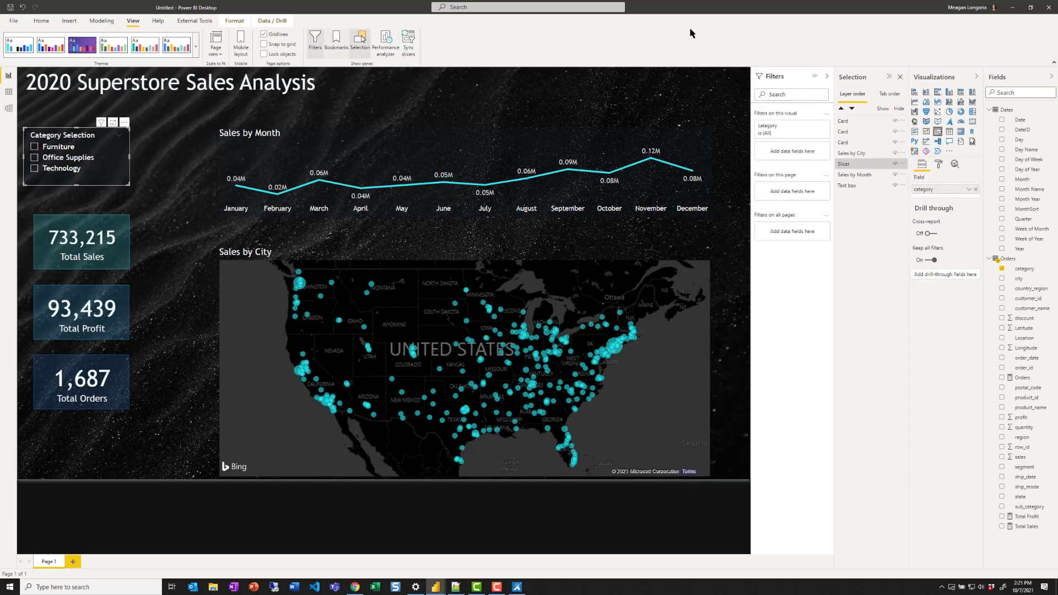
{"action": "left_click", "coordinate": [897, 95]}
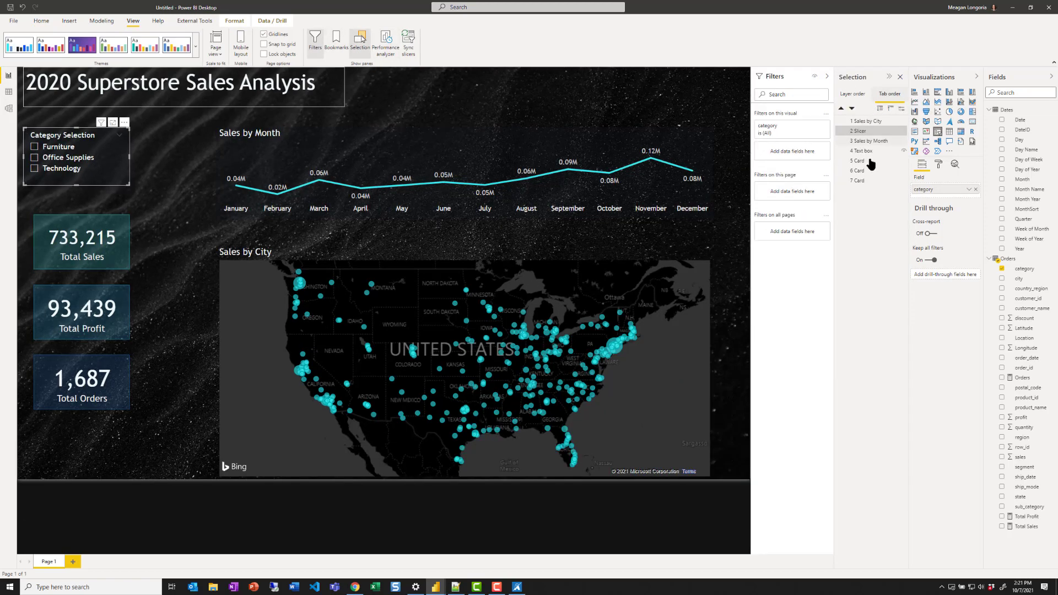
{"action": "left_click_drag", "start_coordinate": [861, 154], "coordinate": [866, 124]}
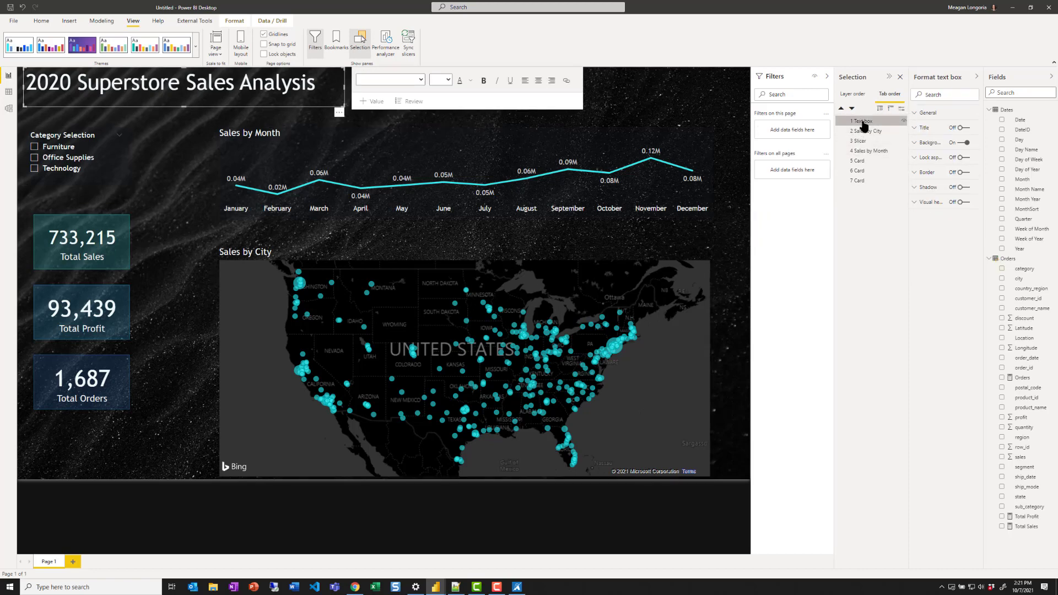
Step: Arrange the tab order with the slicer second, Sales by Month third, the three cards following, and Sales by City last
{"action": "left_click_drag", "start_coordinate": [863, 141], "coordinate": [862, 186]}
{"action": "left_click", "coordinate": [861, 182]}
{"action": "left_click", "coordinate": [861, 160]}
{"action": "left_click", "coordinate": [860, 170]}
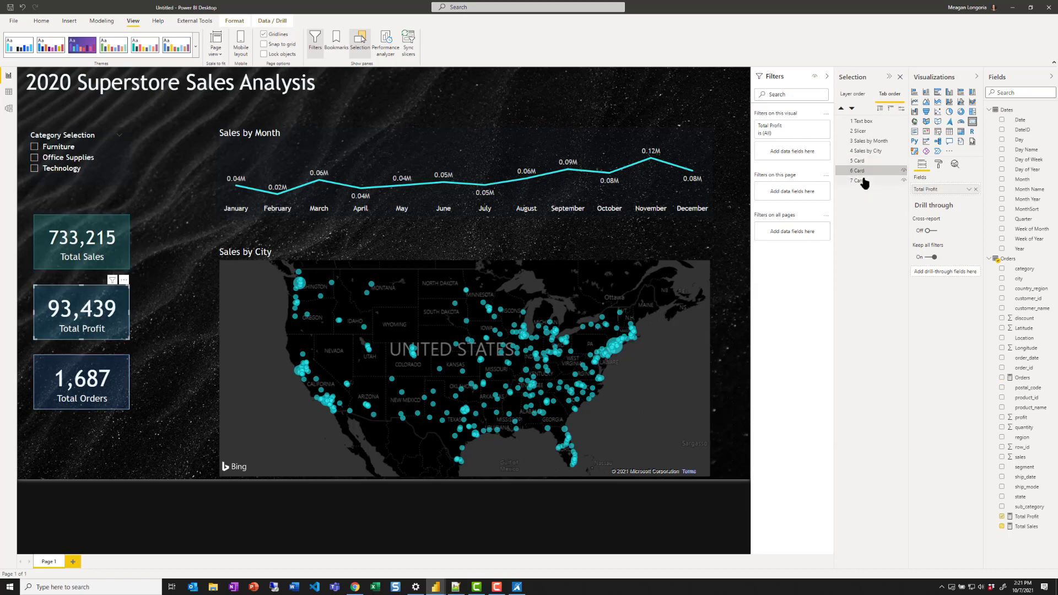
{"action": "left_click", "coordinate": [863, 180]}
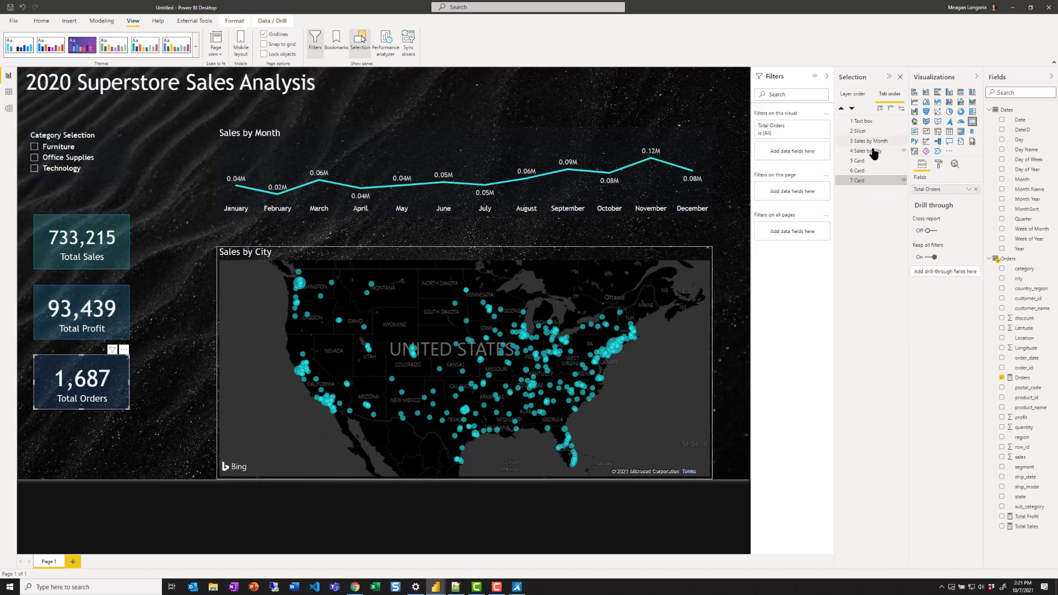
{"action": "left_click_drag", "start_coordinate": [866, 151], "coordinate": [866, 186]}
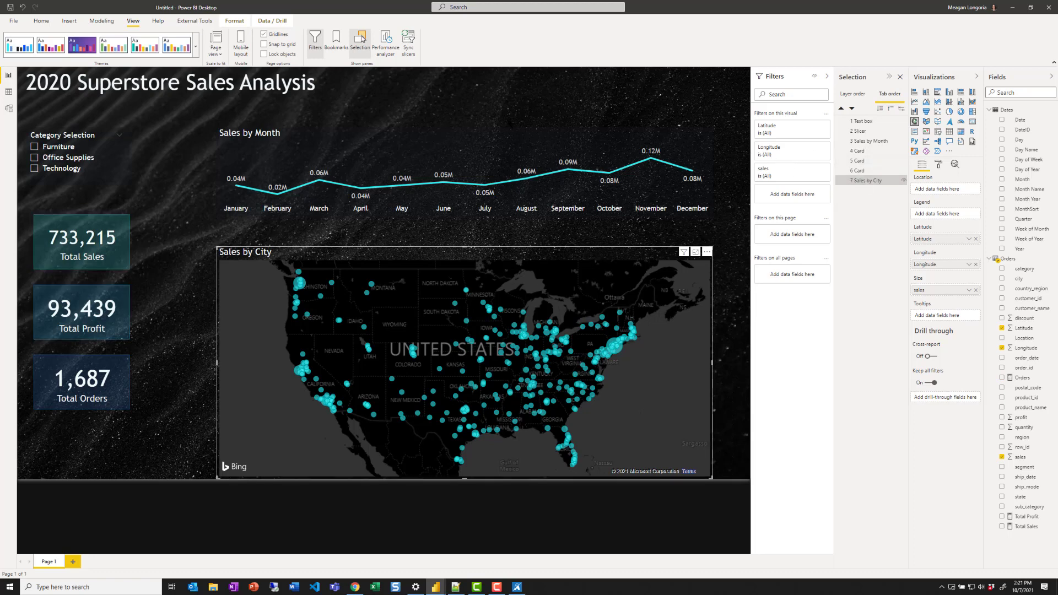
Step: Test the new tab order by moving the focus through all the visuals on the page from the title to the map
{"action": "left_click", "coordinate": [364, 110]}
{"action": "key", "text": "Tab"}
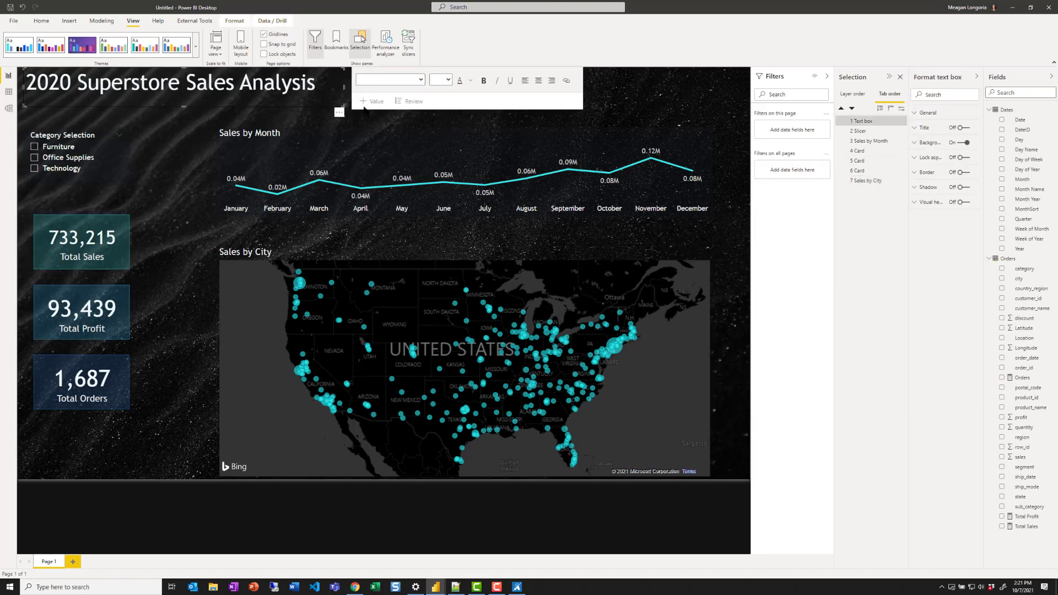
{"action": "left_click", "coordinate": [187, 136]}
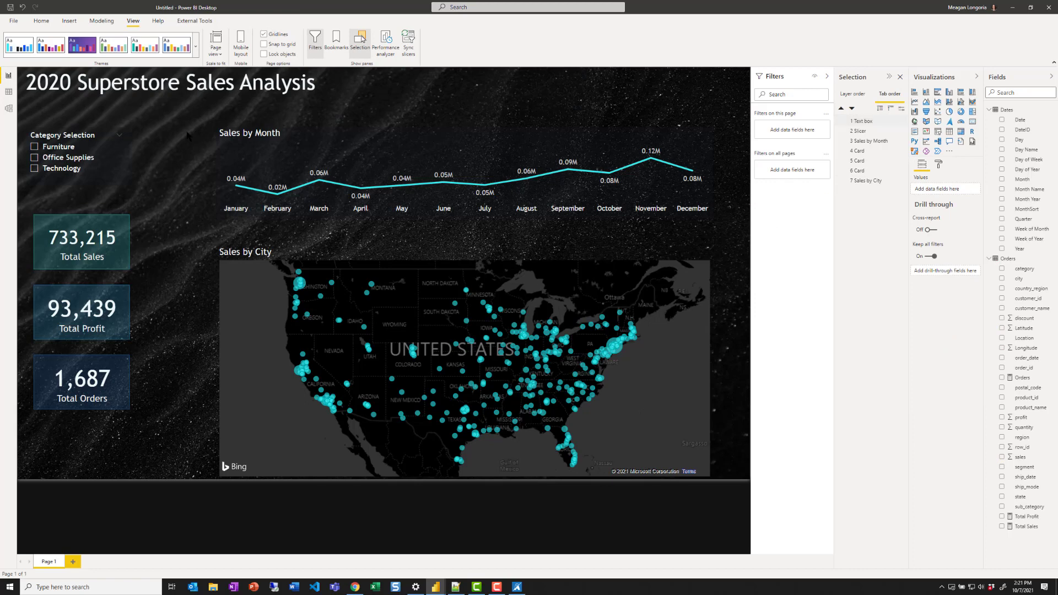
{"action": "key", "text": "Tab"}
{"action": "key", "text": "Tab"}
{"action": "key", "text": "Tab"}
{"action": "key", "text": "Tab"}
{"action": "key", "text": "Tab"}
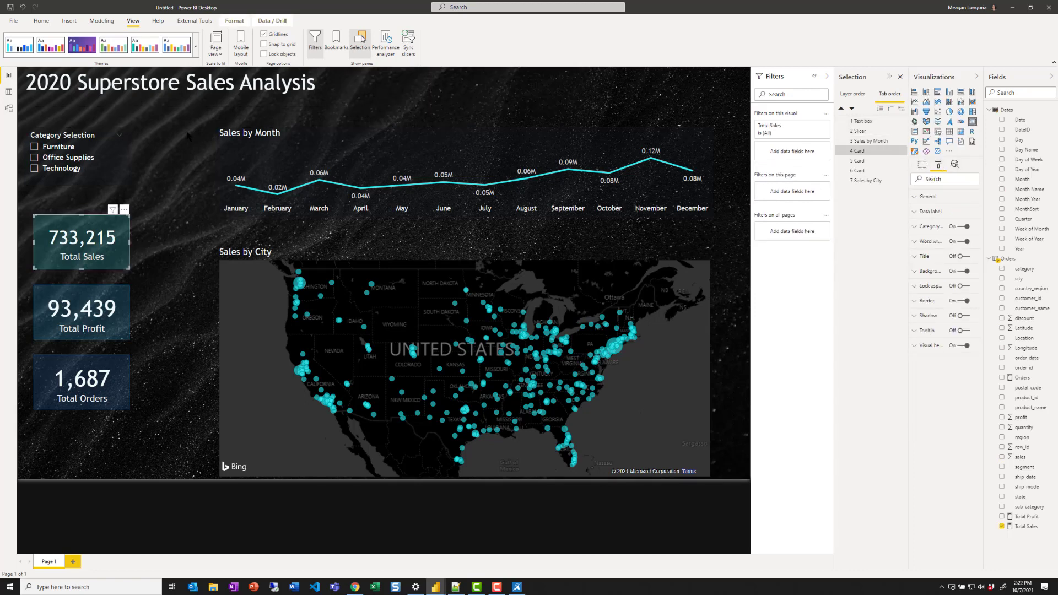
{"action": "key", "text": "Tab"}
{"action": "key", "text": "Tab"}
{"action": "key", "text": "Tab"}
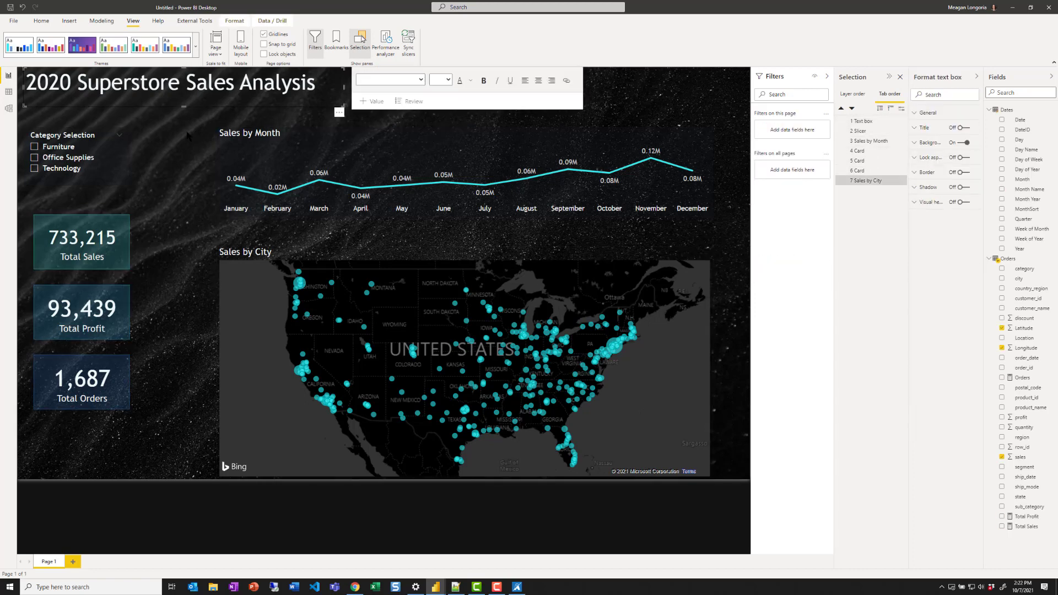
{"action": "key", "text": "Escape"}
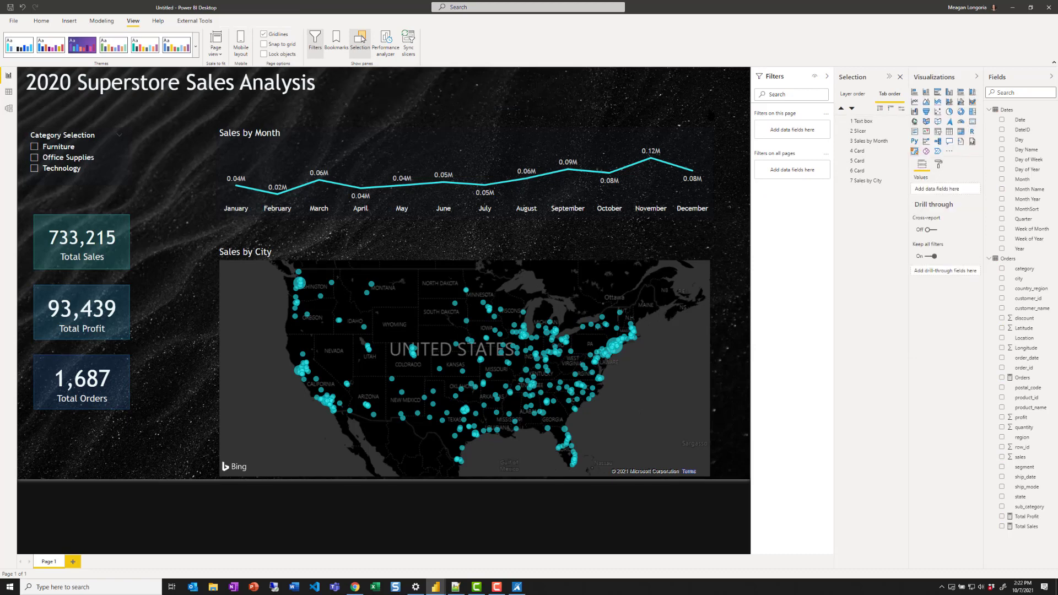
{"action": "left_click", "coordinate": [262, 105]}
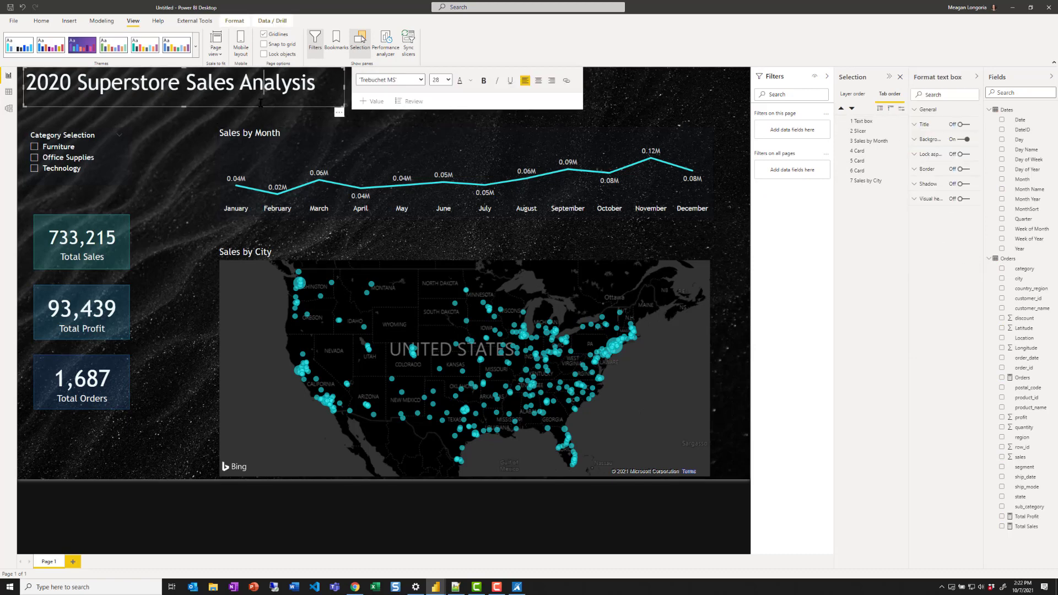
{"action": "left_click", "coordinate": [276, 149]}
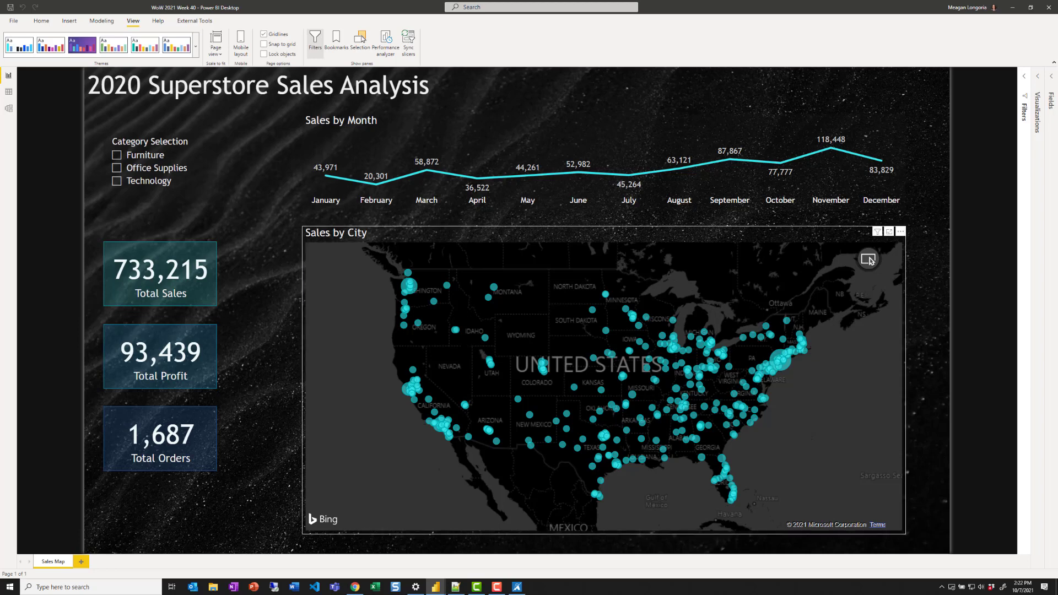
Step: Test the rectangle selection on the Sales by City map around the Utah and Colorado cities, and clear the selection
{"action": "left_click_drag", "start_coordinate": [472, 346], "coordinate": [557, 392]}
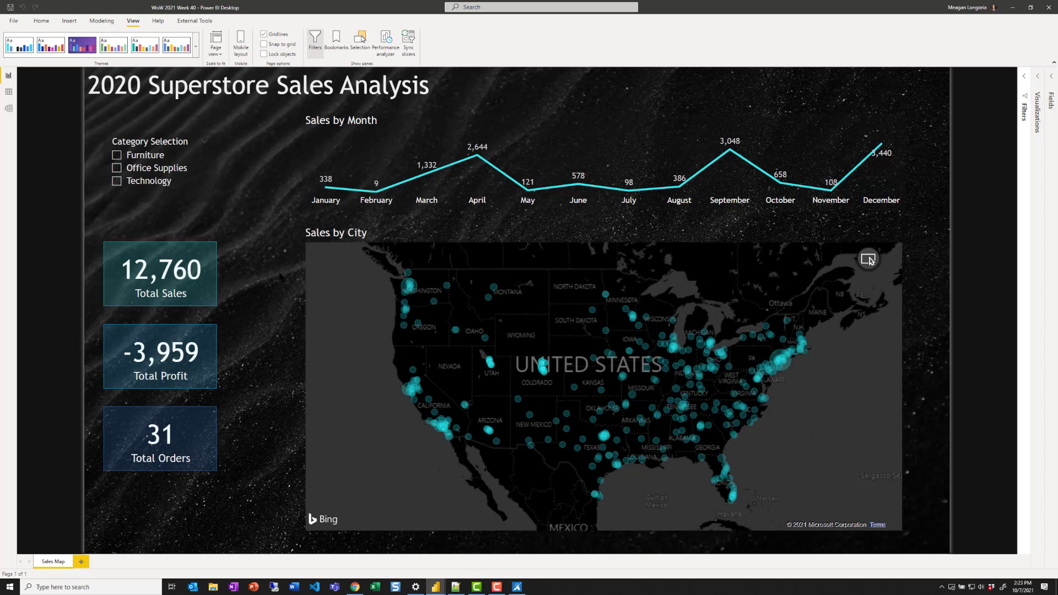
{"action": "left_click", "coordinate": [330, 358]}
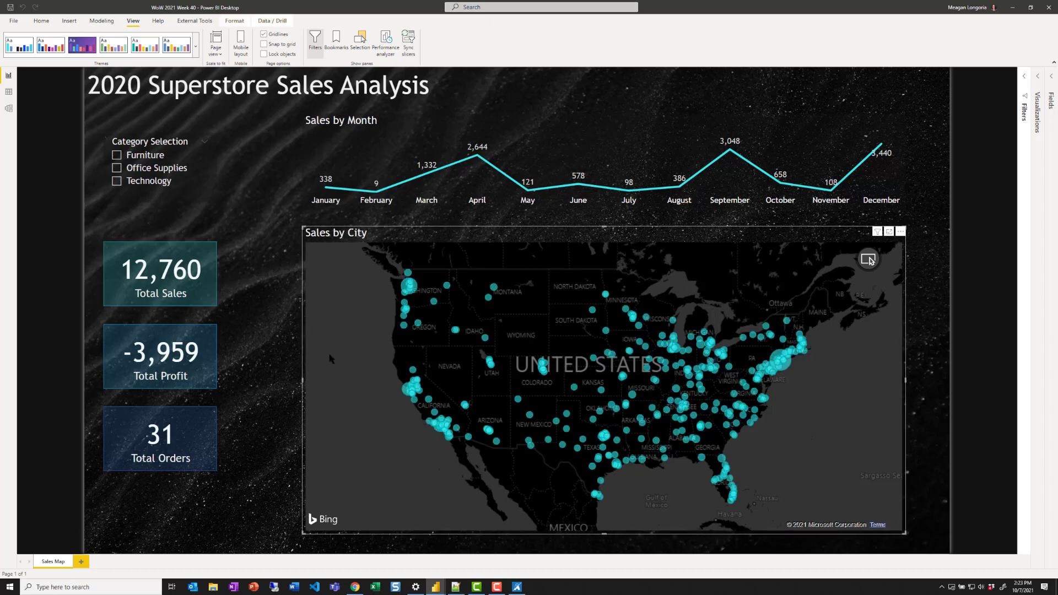